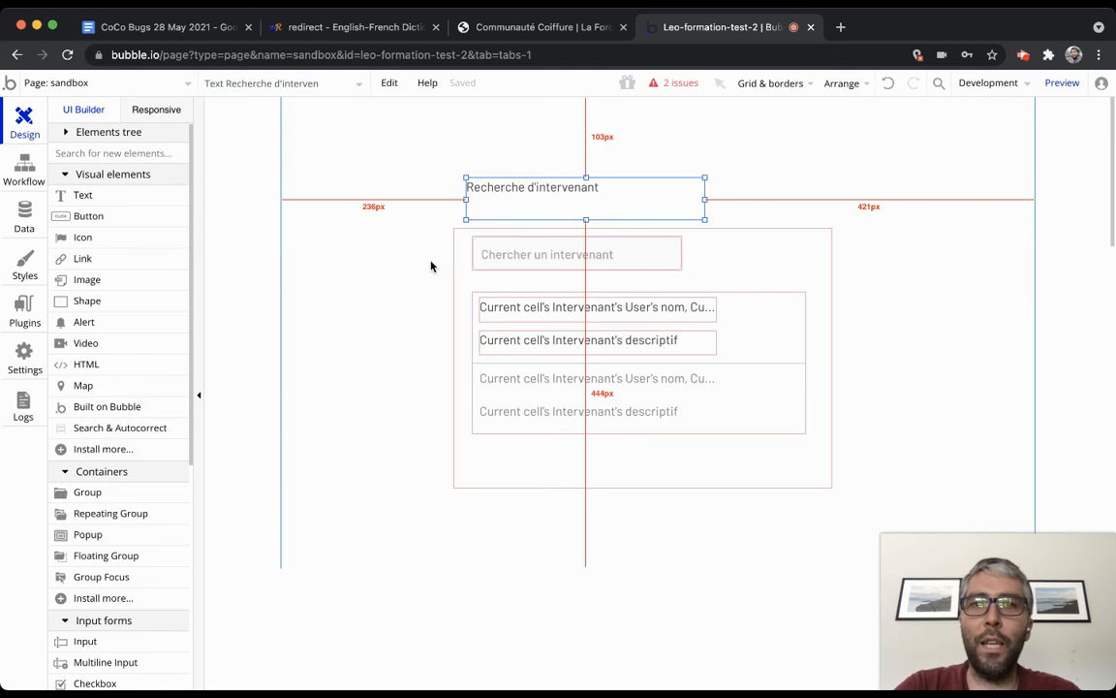
# Examine the page's search input, the repeating group and the two text elements in its first cell.
pyautogui.click(571, 257)
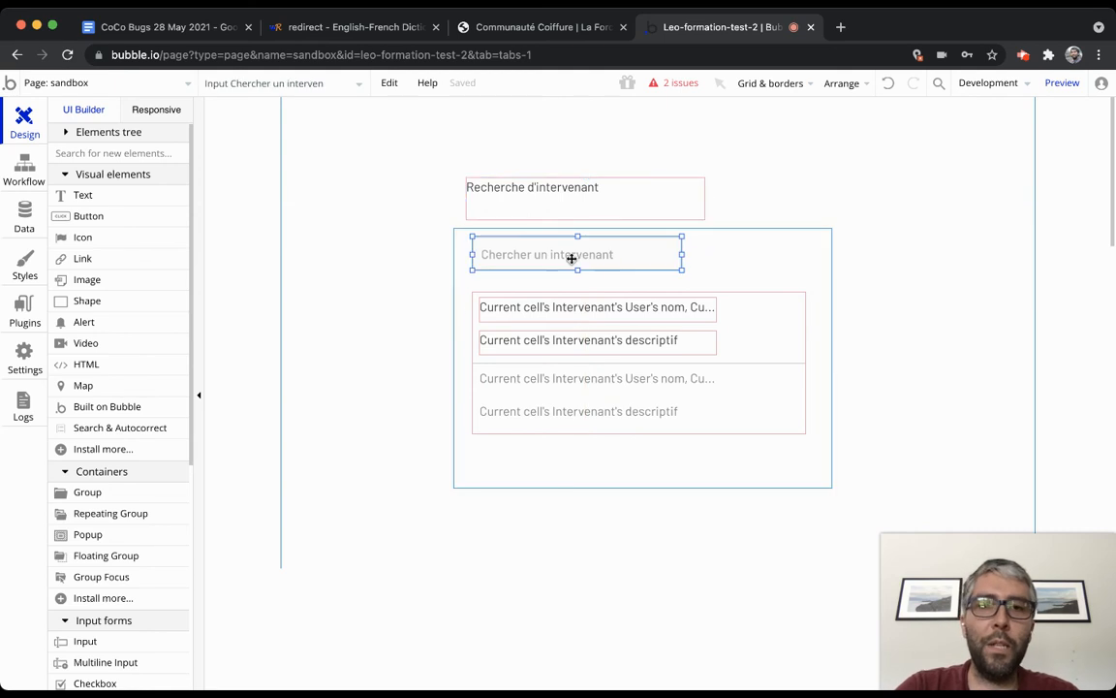
pyautogui.click(711, 392)
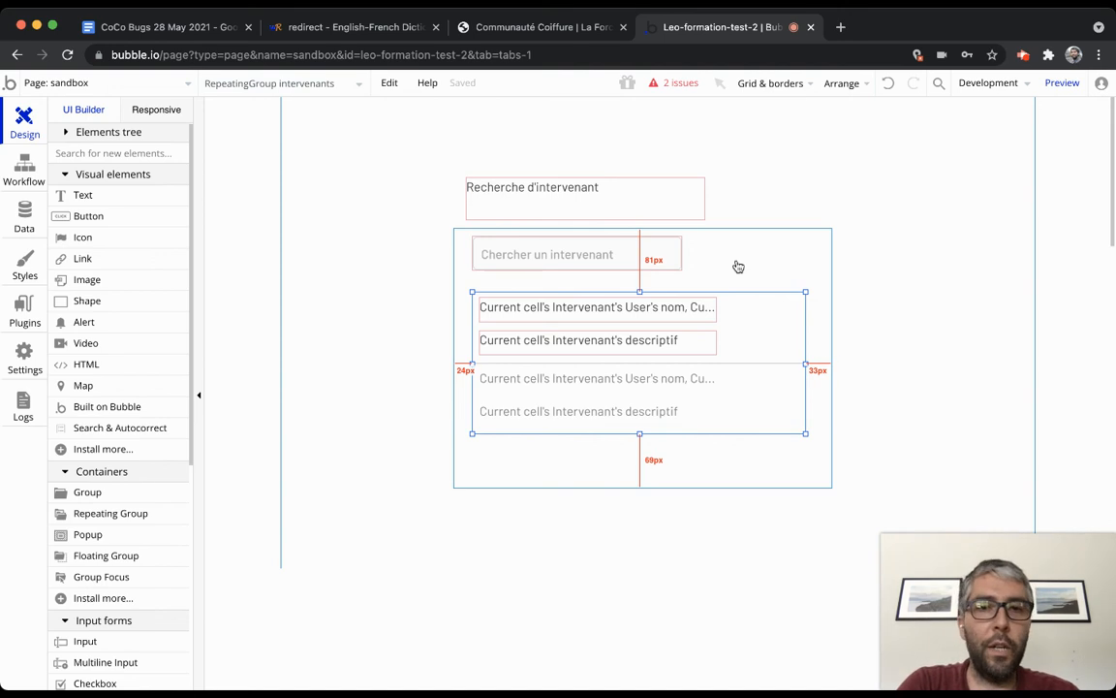
pyautogui.click(609, 350)
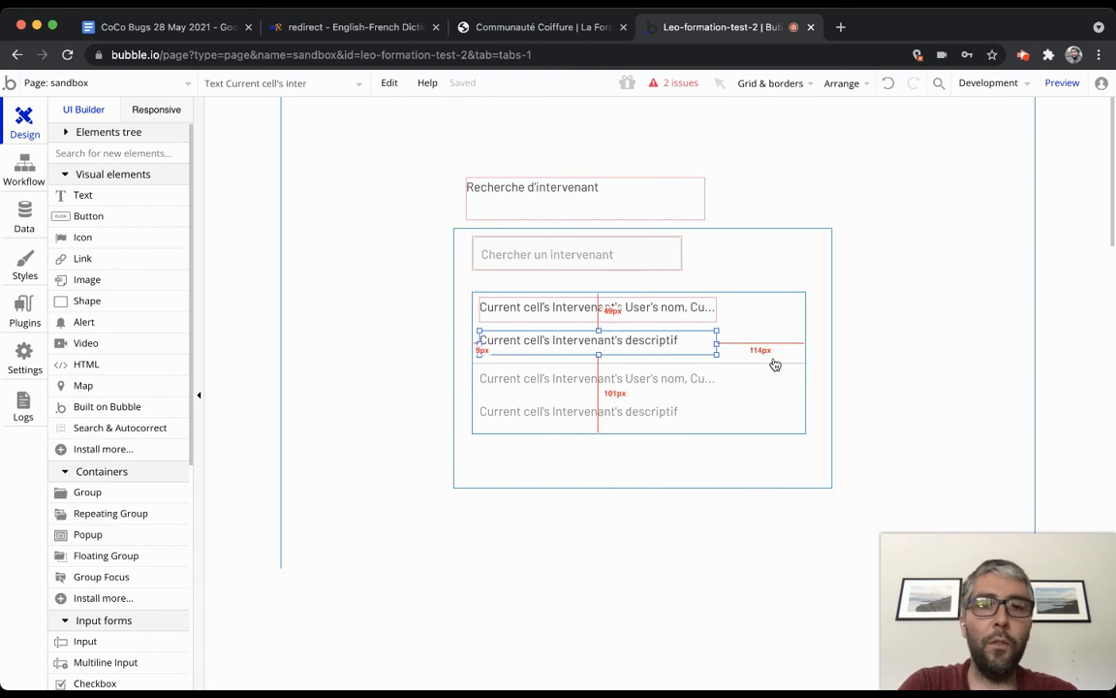
pyautogui.click(672, 311)
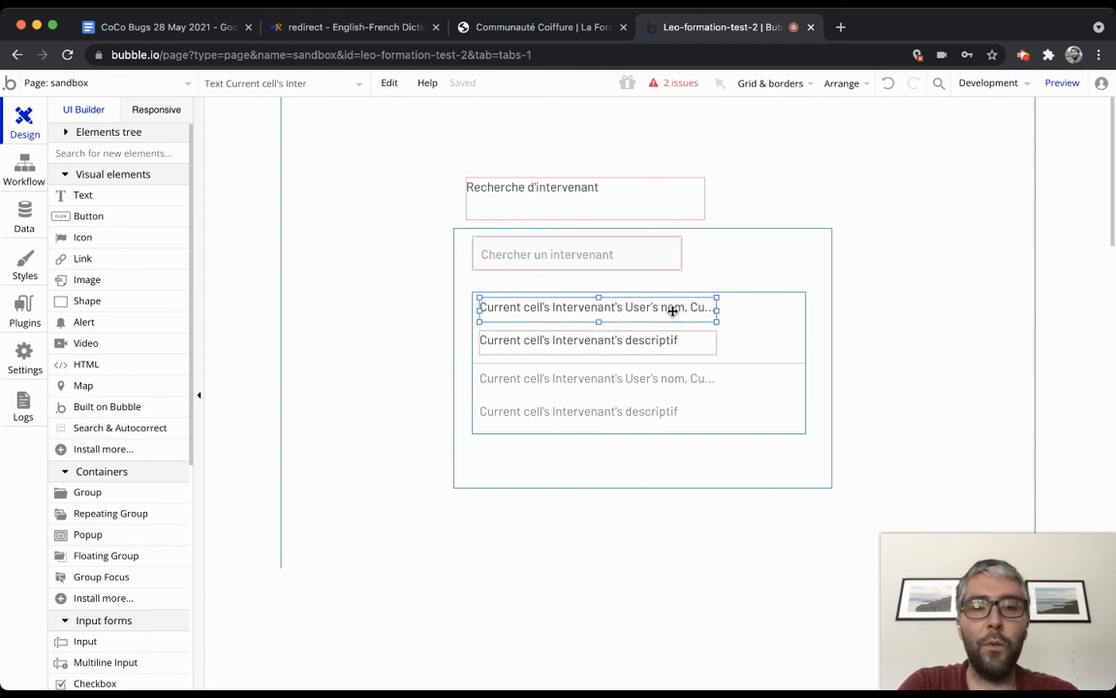
pyautogui.click(456, 250)
pyautogui.click(385, 255)
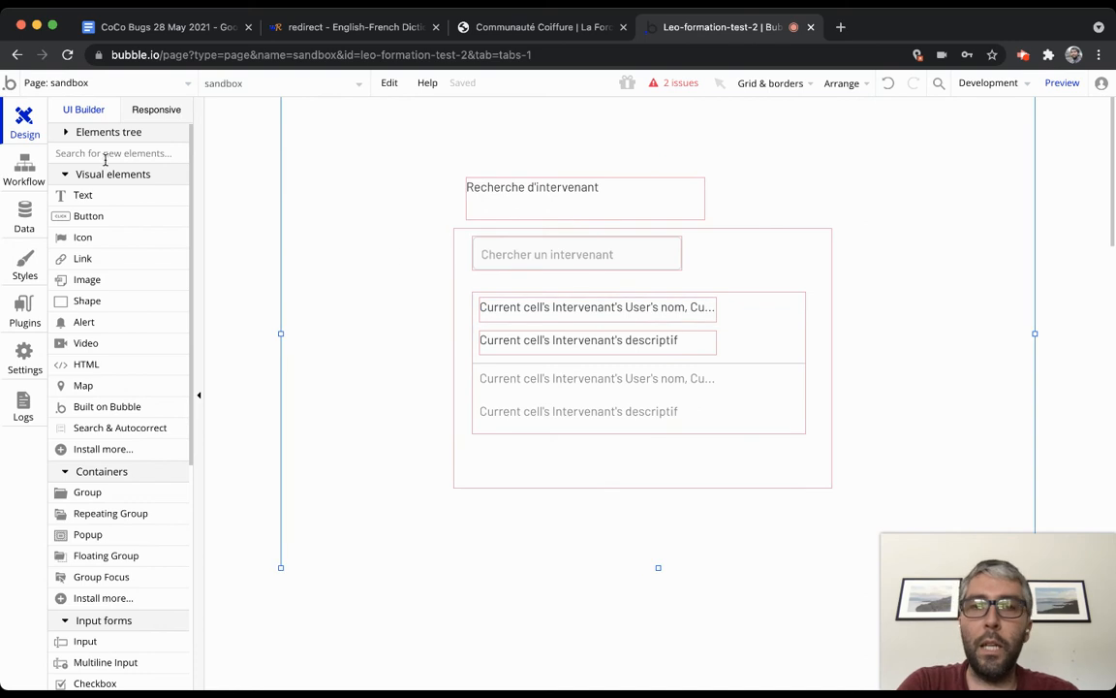
# Review the fields of the Intervenant and User data types, and return to the page design.
pyautogui.click(24, 213)
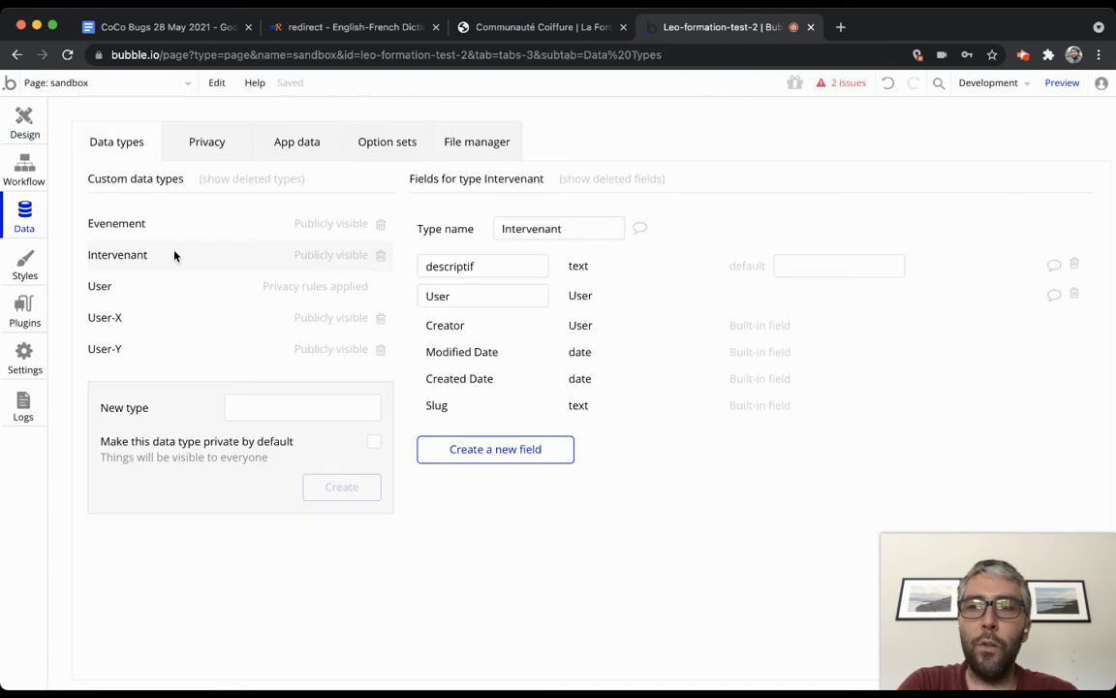
pyautogui.click(464, 302)
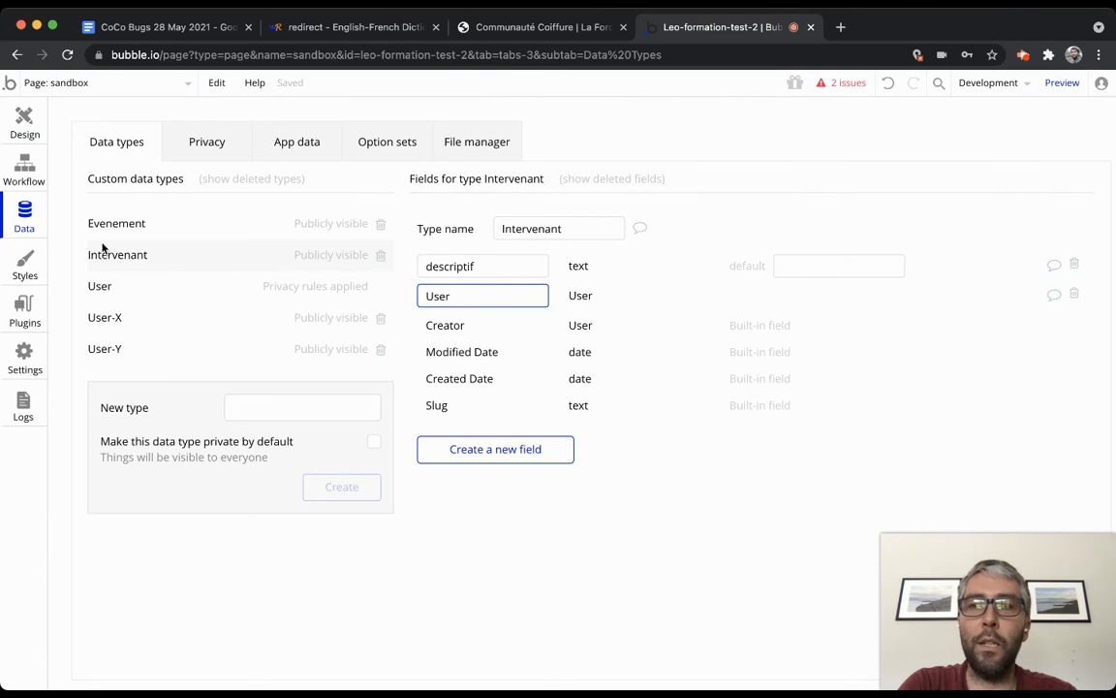
pyautogui.click(107, 291)
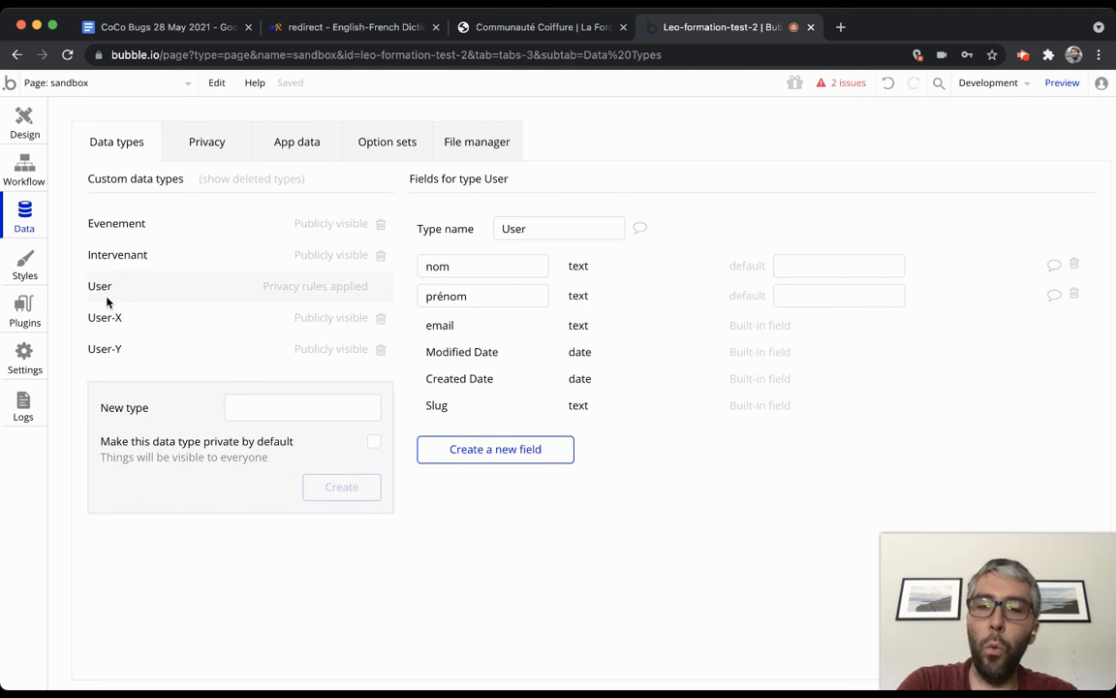
pyautogui.click(141, 257)
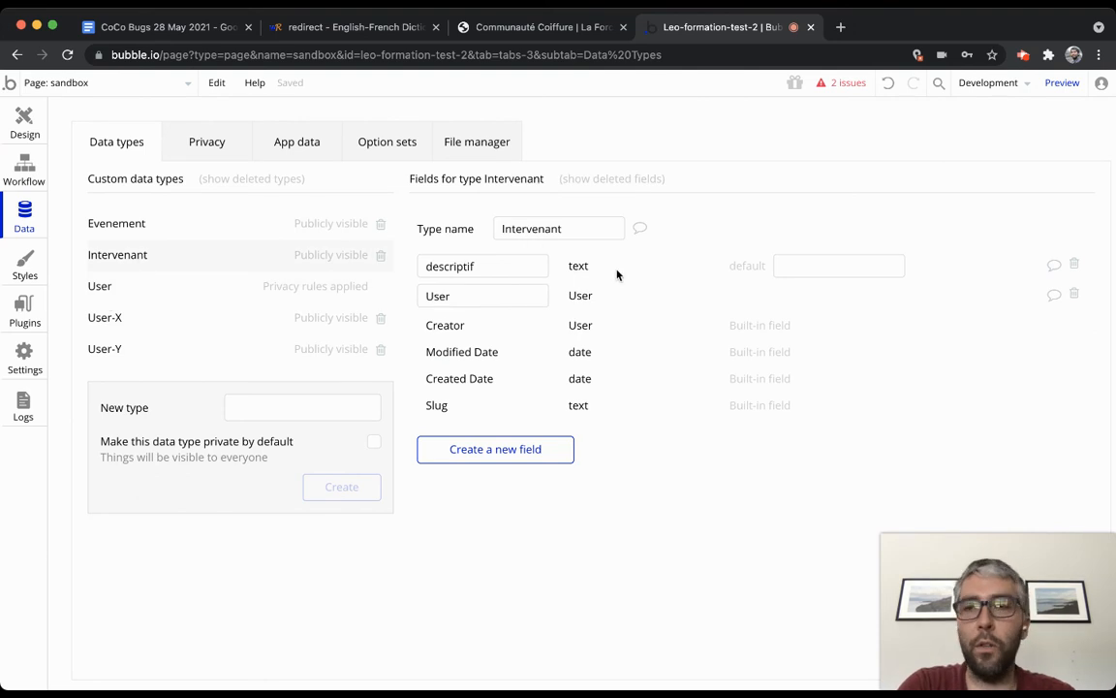
pyautogui.click(22, 121)
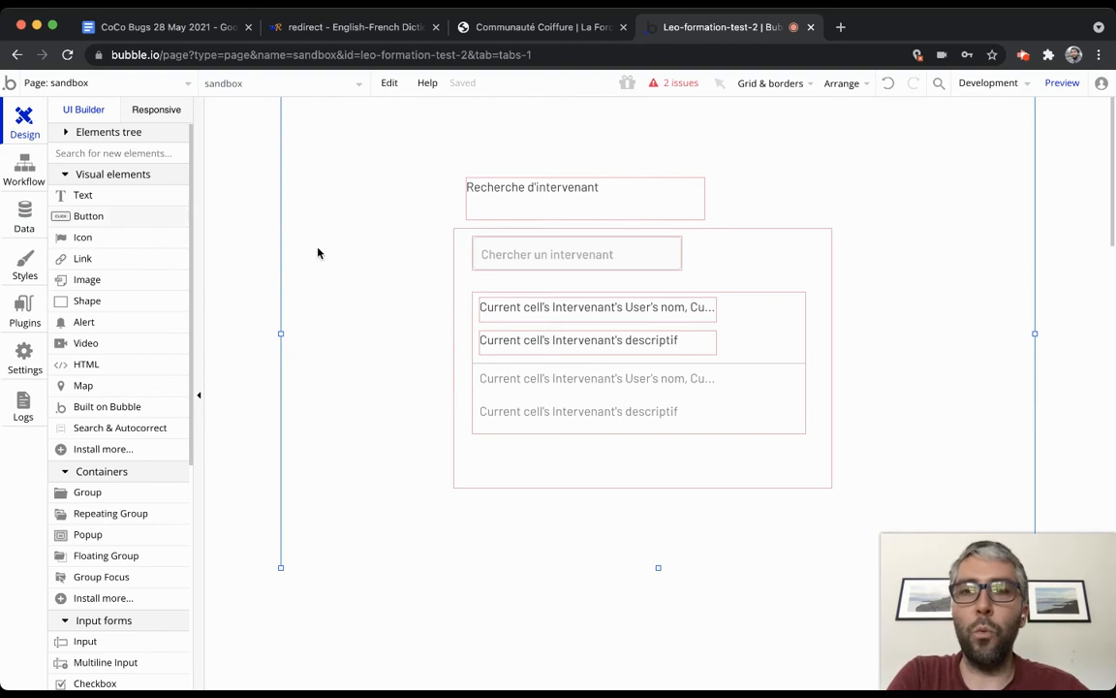
# Set the intervenants repeating group's data source to a search of type Intervenant.
pyautogui.click(753, 407)
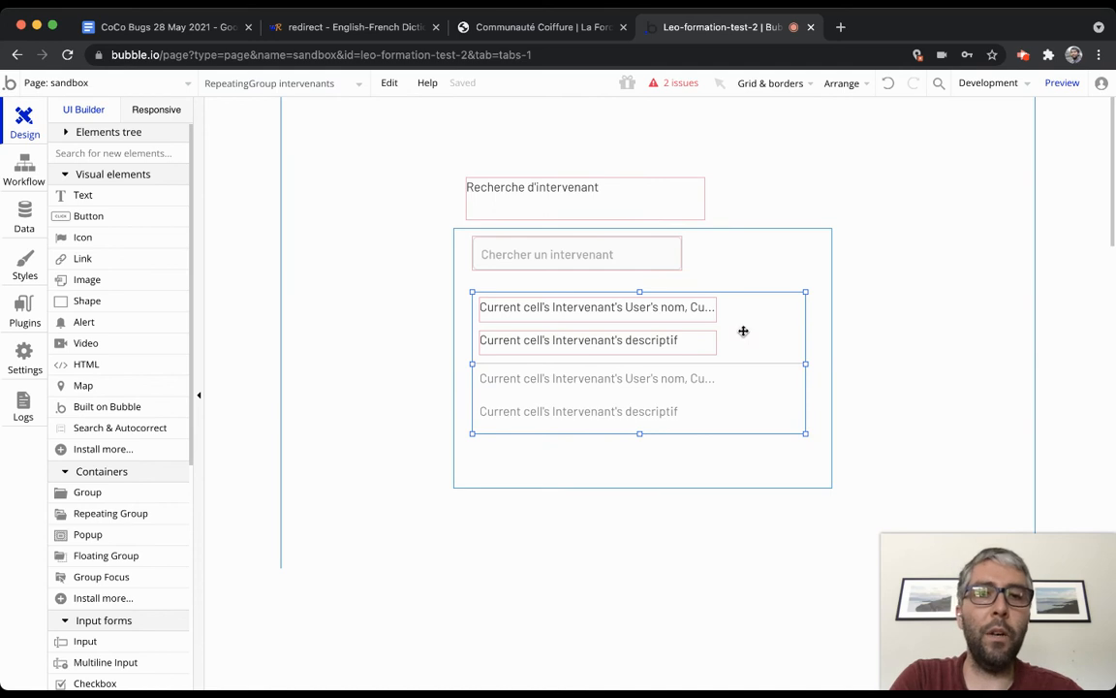
pyautogui.click(609, 249)
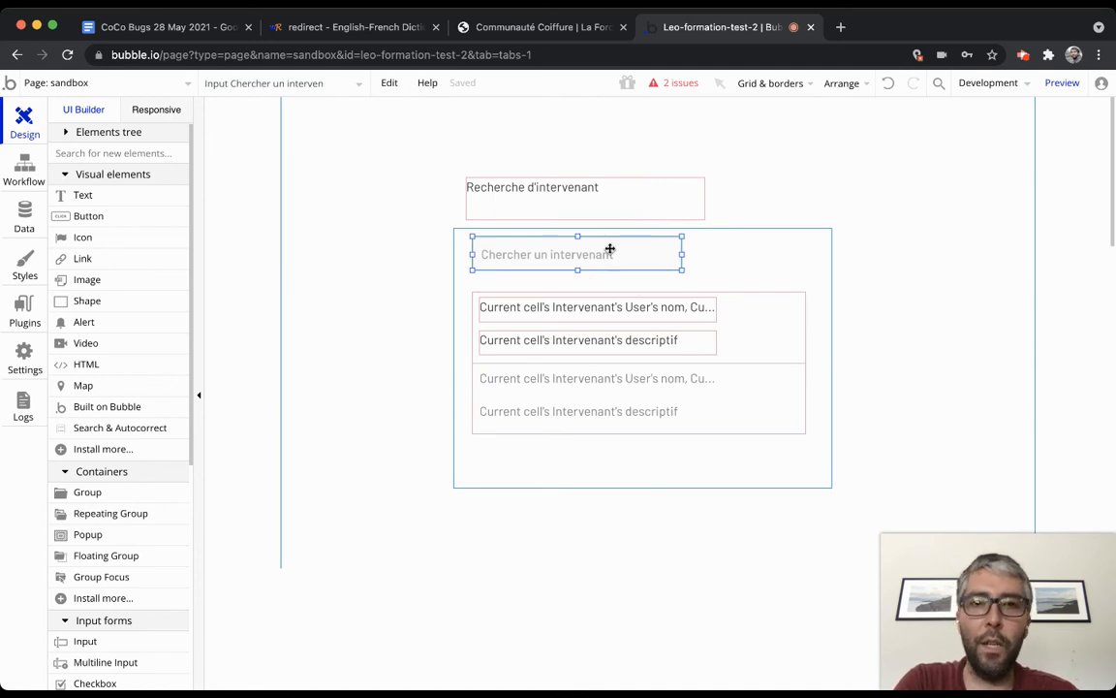
pyautogui.doubleClick(610, 249)
pyautogui.click(728, 400)
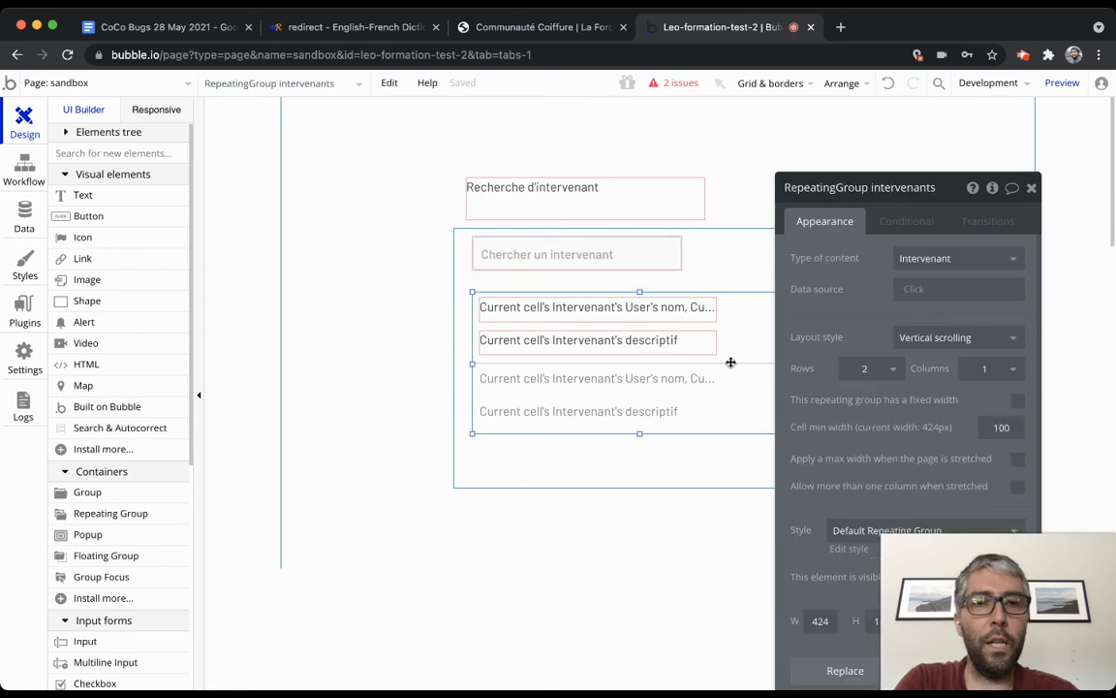
pyautogui.click(913, 291)
pyautogui.click(944, 379)
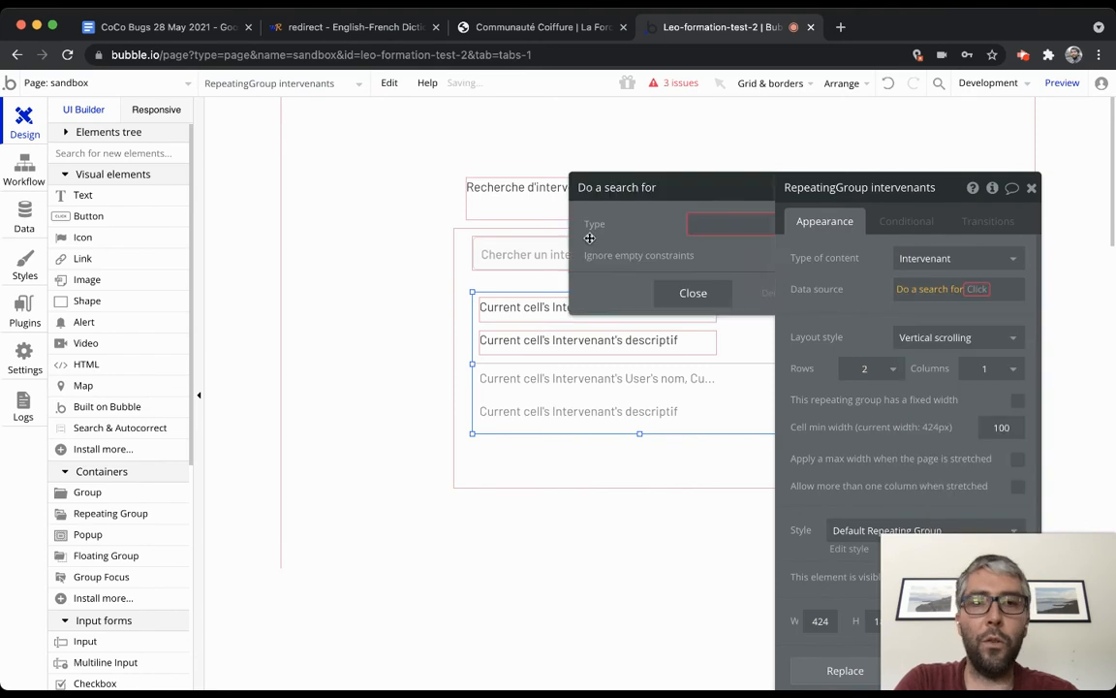
pyautogui.click(688, 223)
pyautogui.click(675, 274)
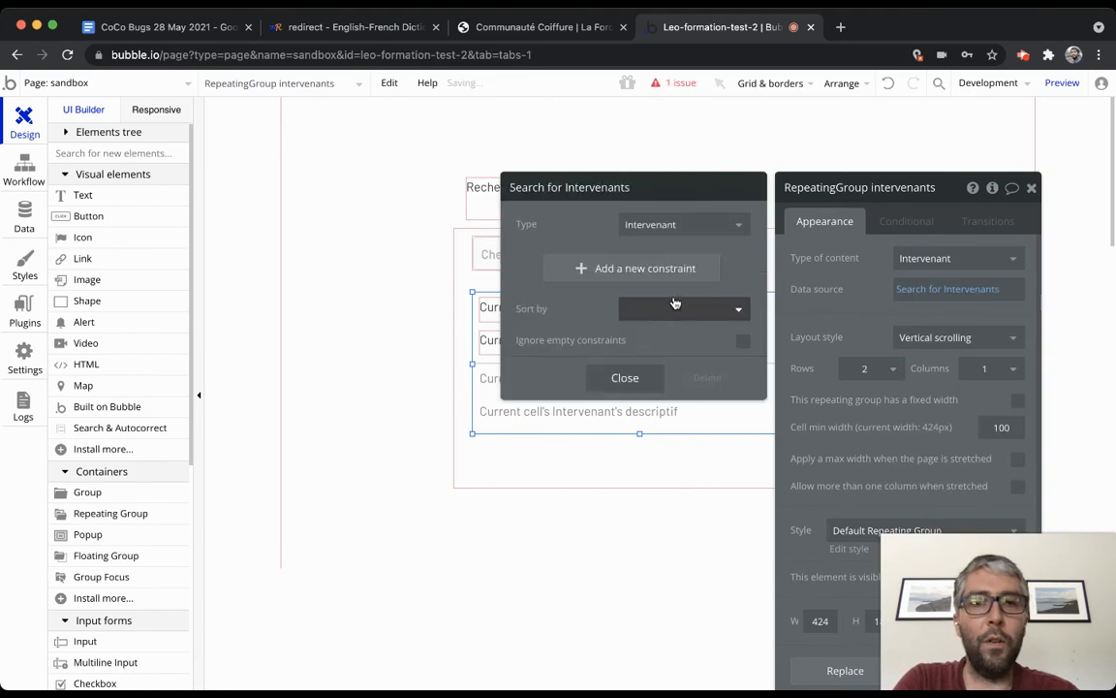
# Constrain the Intervenant search to descriptif contains keyword(s) the "Chercher un intervenant" input's value.
pyautogui.click(637, 269)
pyautogui.click(529, 259)
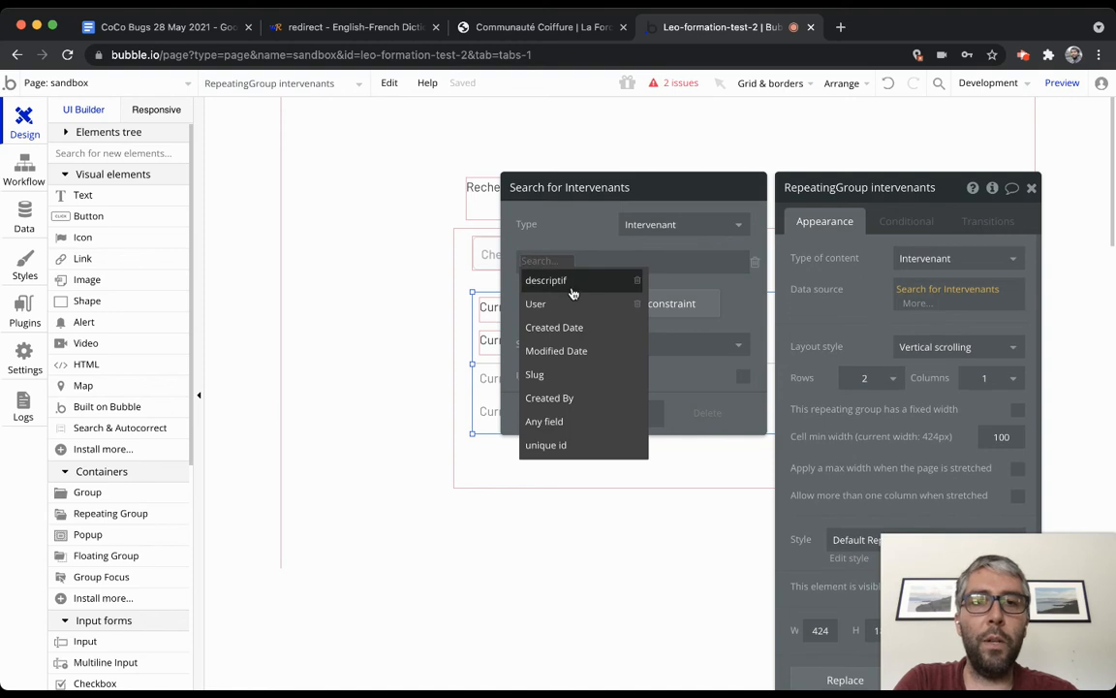
pyautogui.click(562, 281)
pyautogui.click(575, 262)
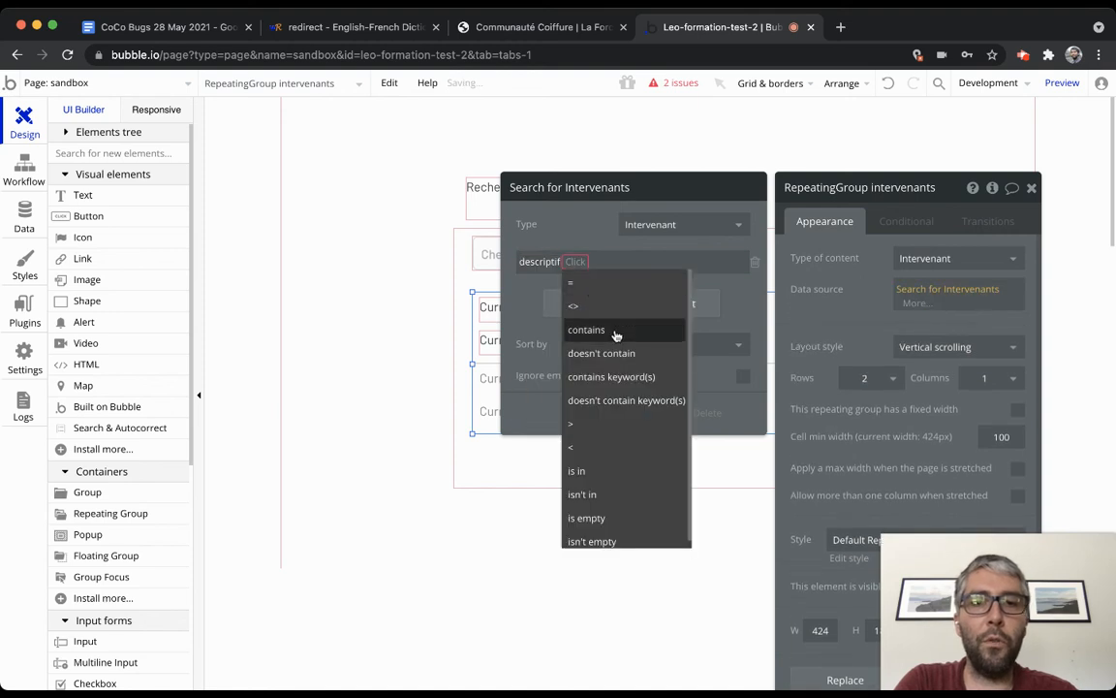
pyautogui.click(573, 375)
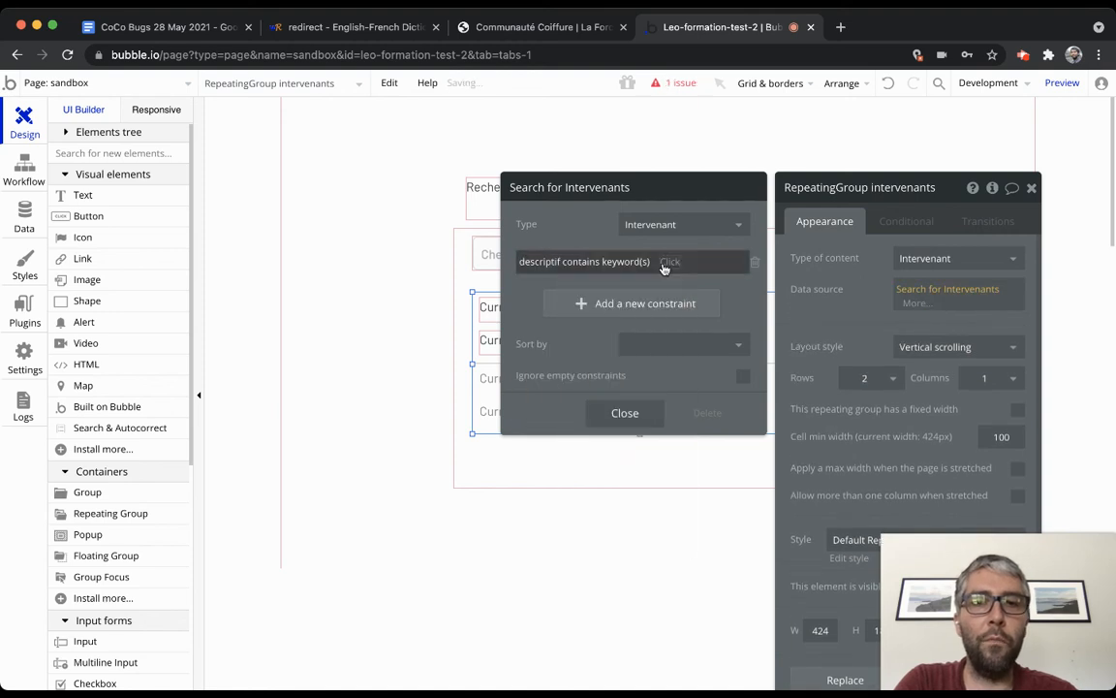
pyautogui.click(671, 261)
pyautogui.click(727, 451)
pyautogui.click(620, 300)
pyautogui.click(534, 309)
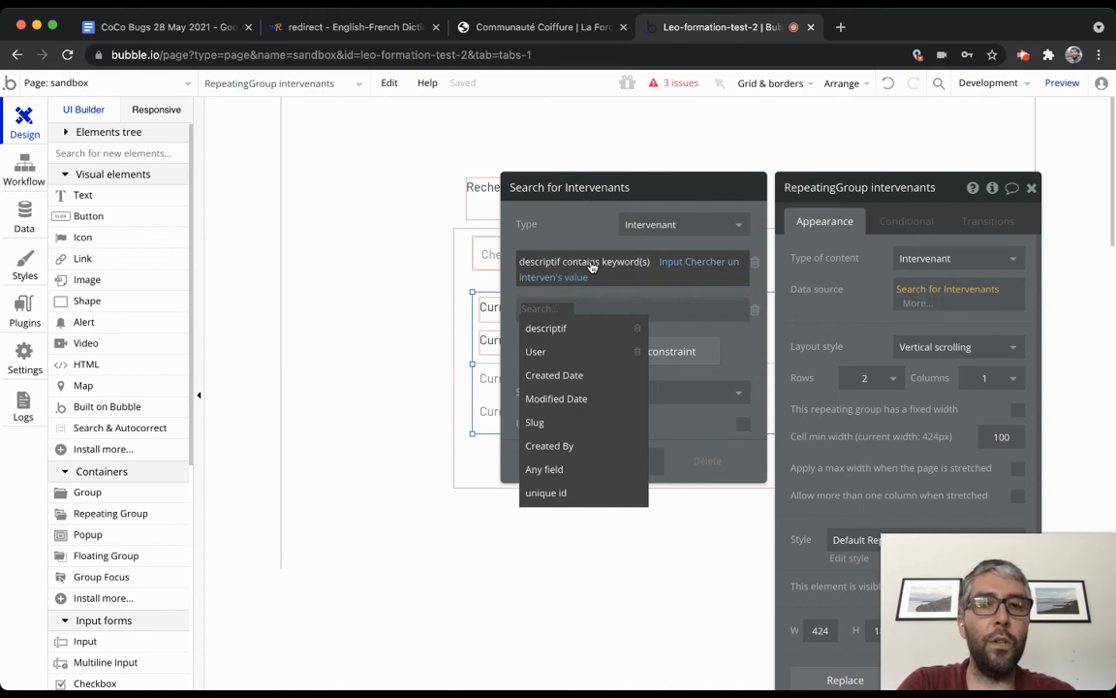
pyautogui.moveTo(704, 269)
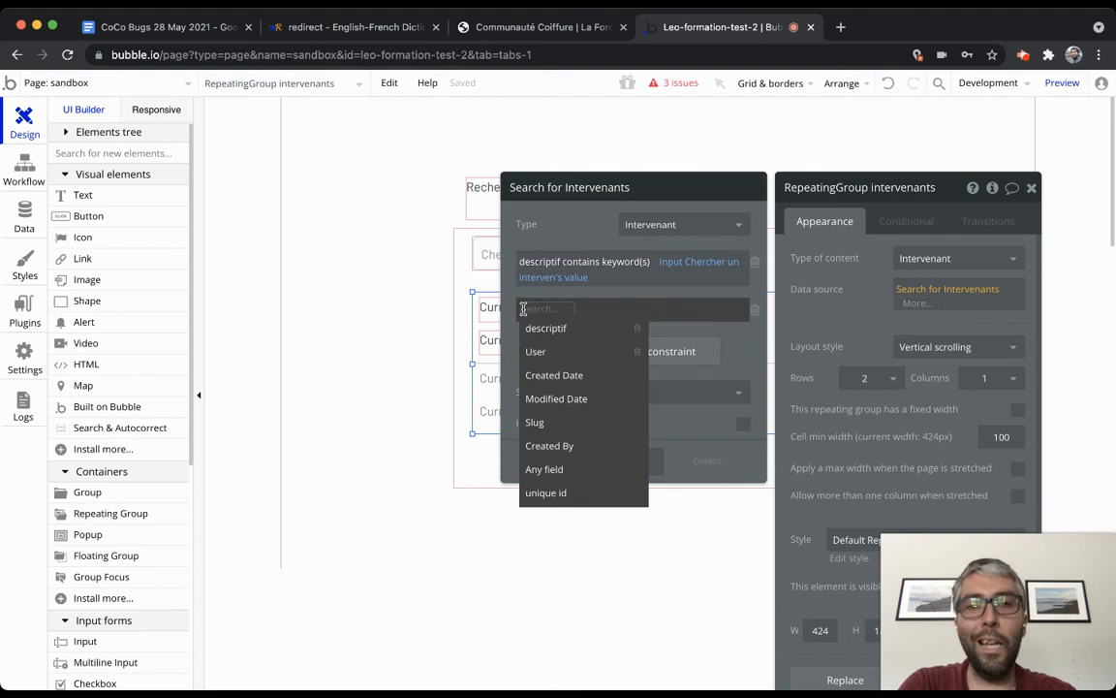
pyautogui.click(754, 312)
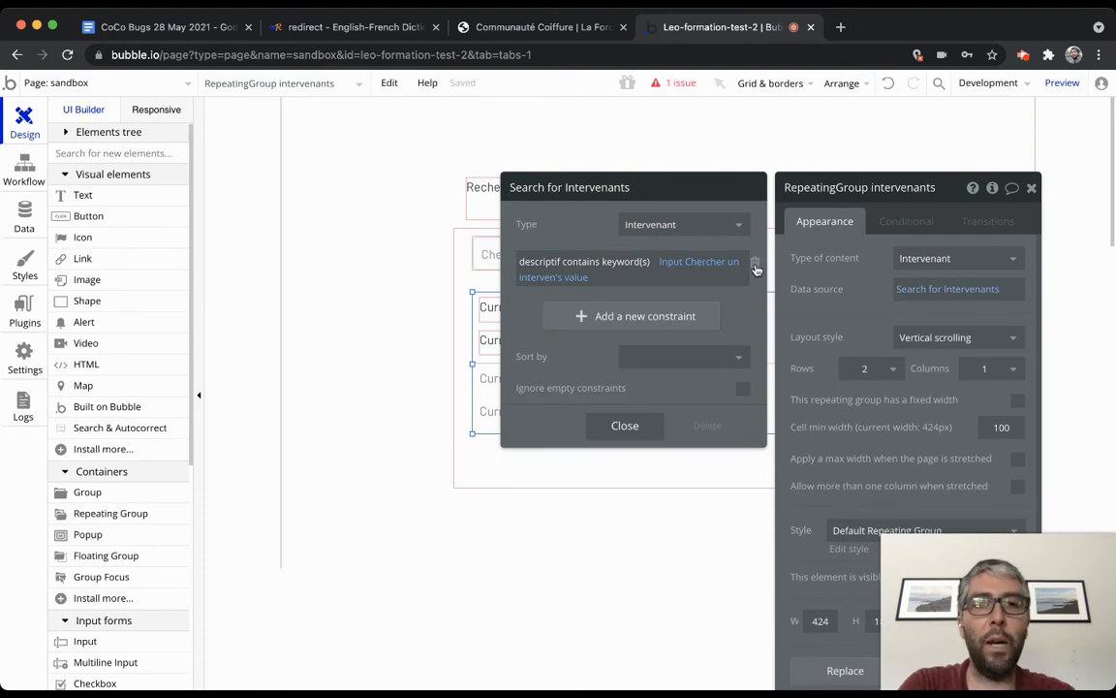
# Examine the comparison operators available for the search's descriptif constraint.
pyautogui.click(584, 263)
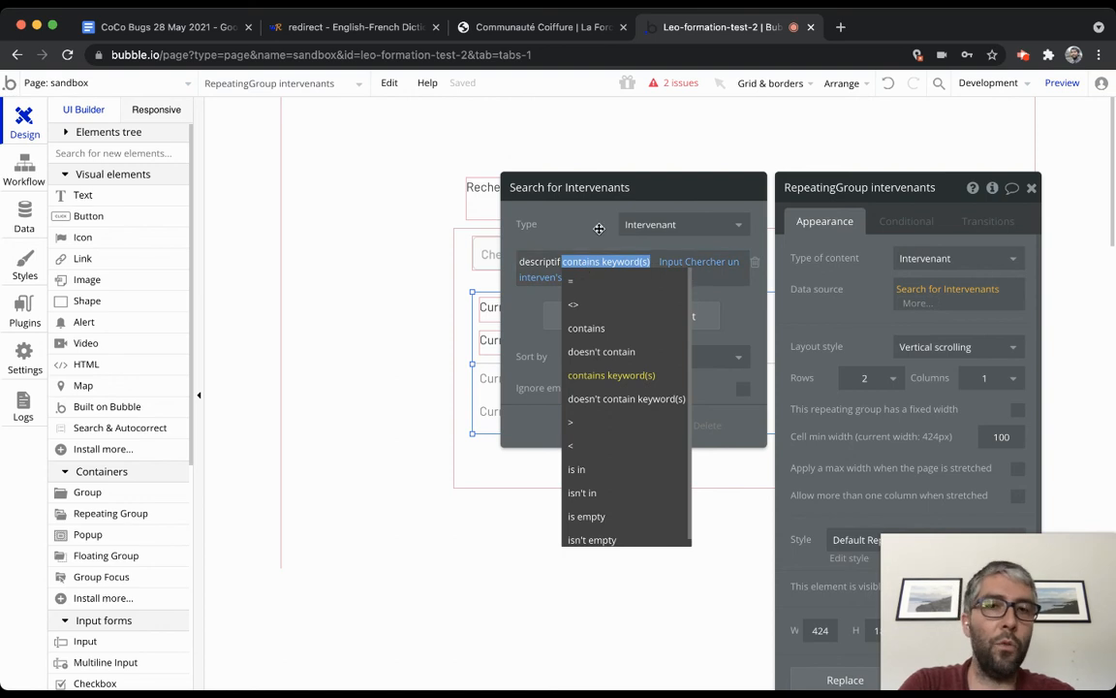
pyautogui.click(599, 227)
pyautogui.click(608, 267)
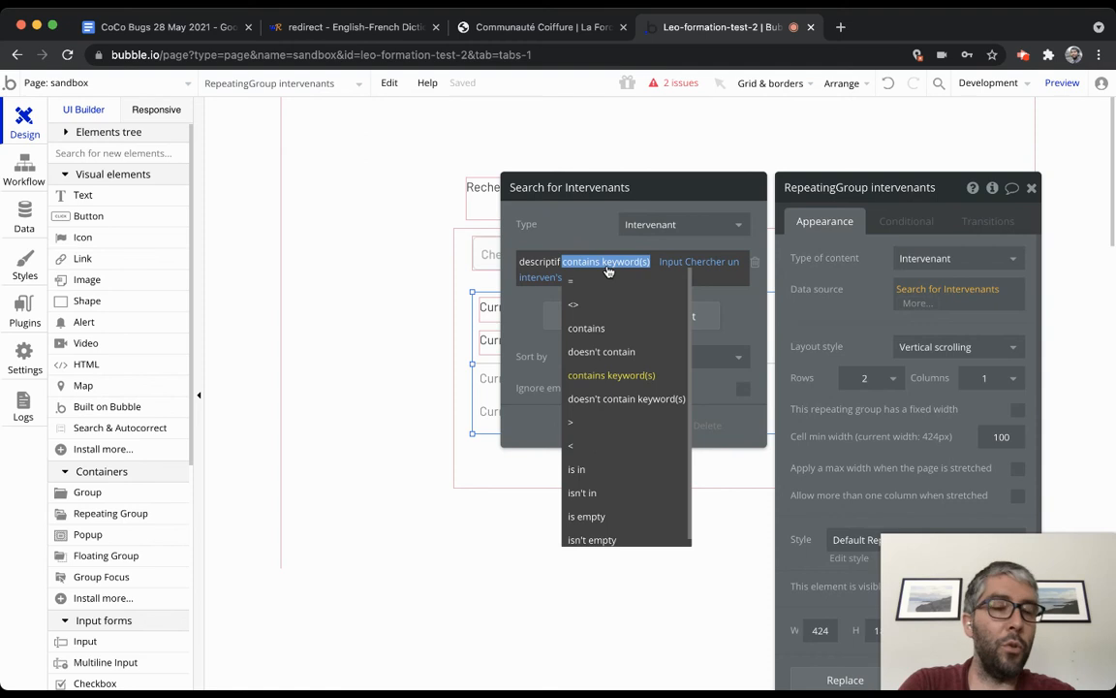
pyautogui.click(593, 223)
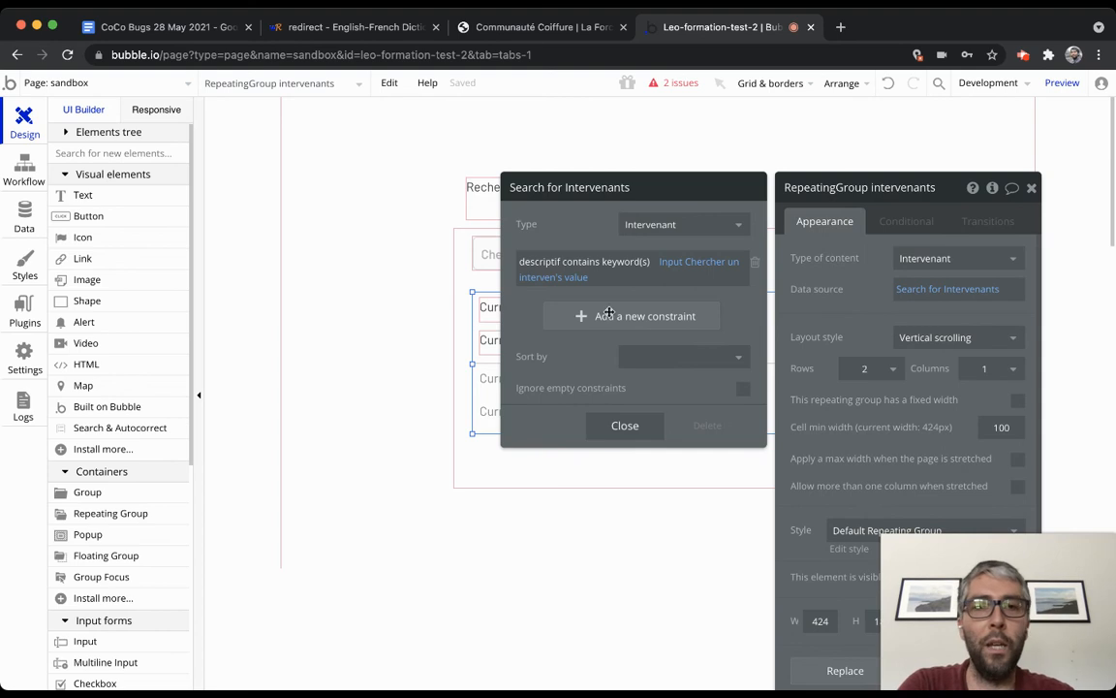
# Delete the descriptif constraint and clear the intervenants repeating group's data source.
pyautogui.click(753, 262)
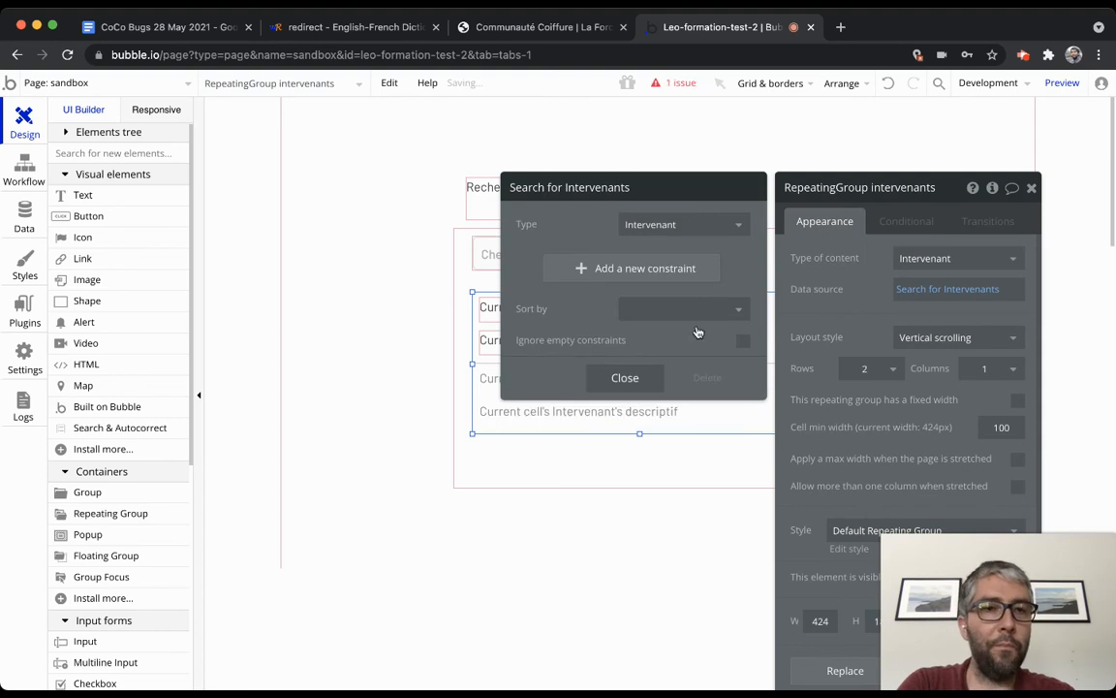
pyautogui.click(625, 378)
pyautogui.click(938, 296)
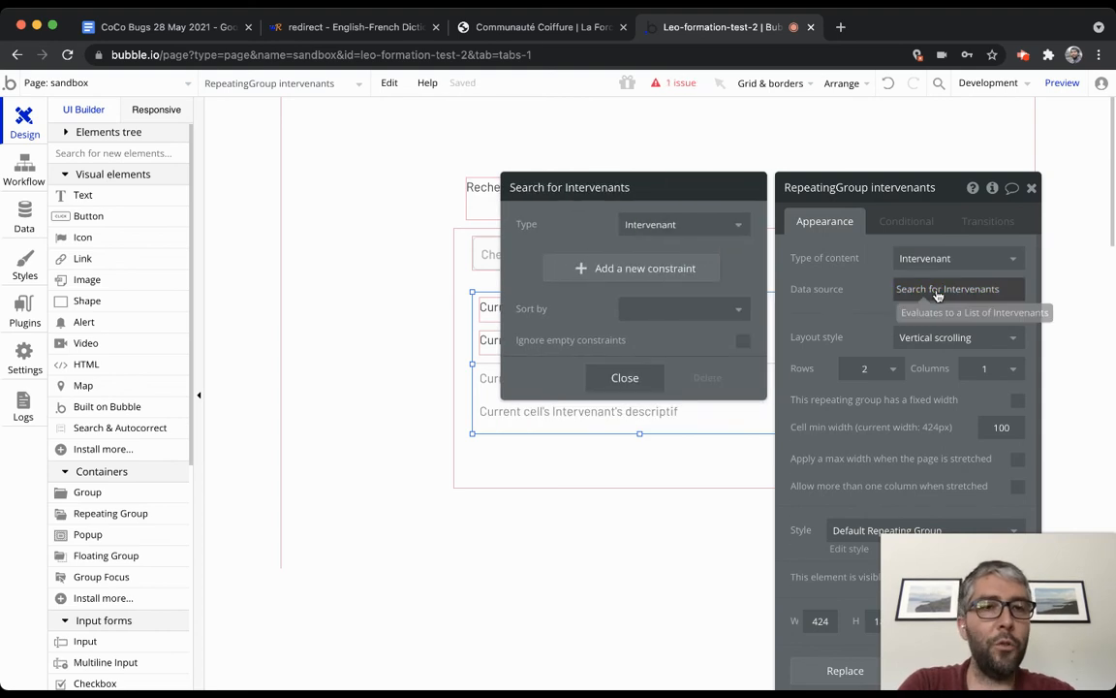
pyautogui.rightClick(937, 295)
pyautogui.click(1049, 291)
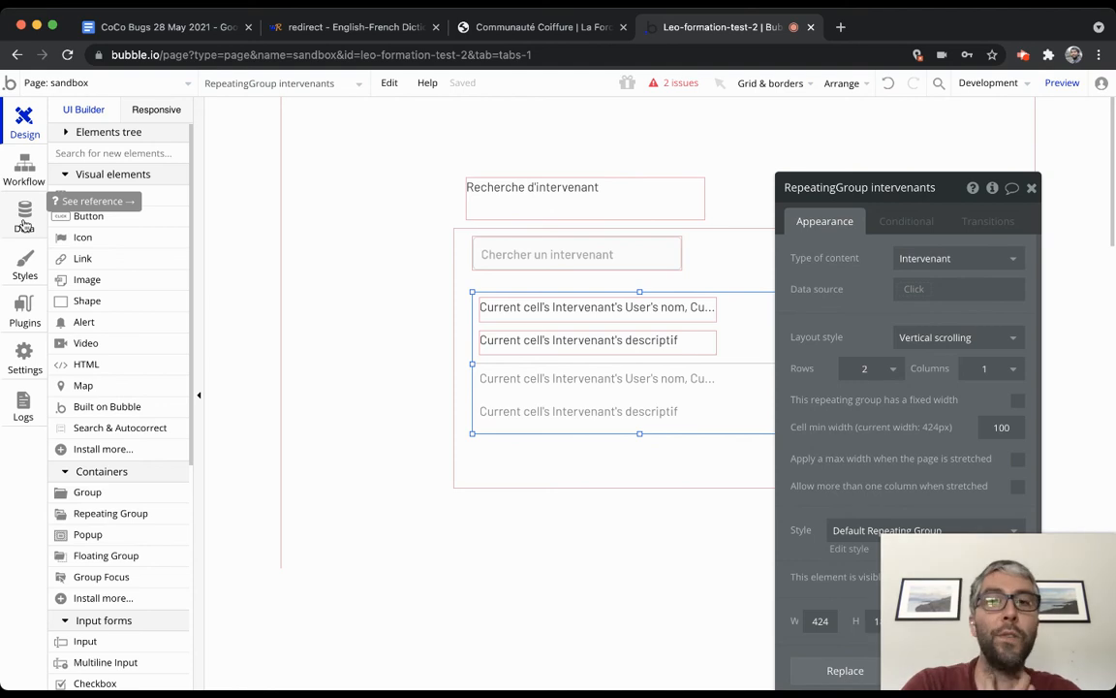
# Check the installed ZQ Fuzzy Search & Autocomplete plugin and place a Search & Autocorrect element beside the "Chercher un intervenant" input.
pyautogui.click(25, 308)
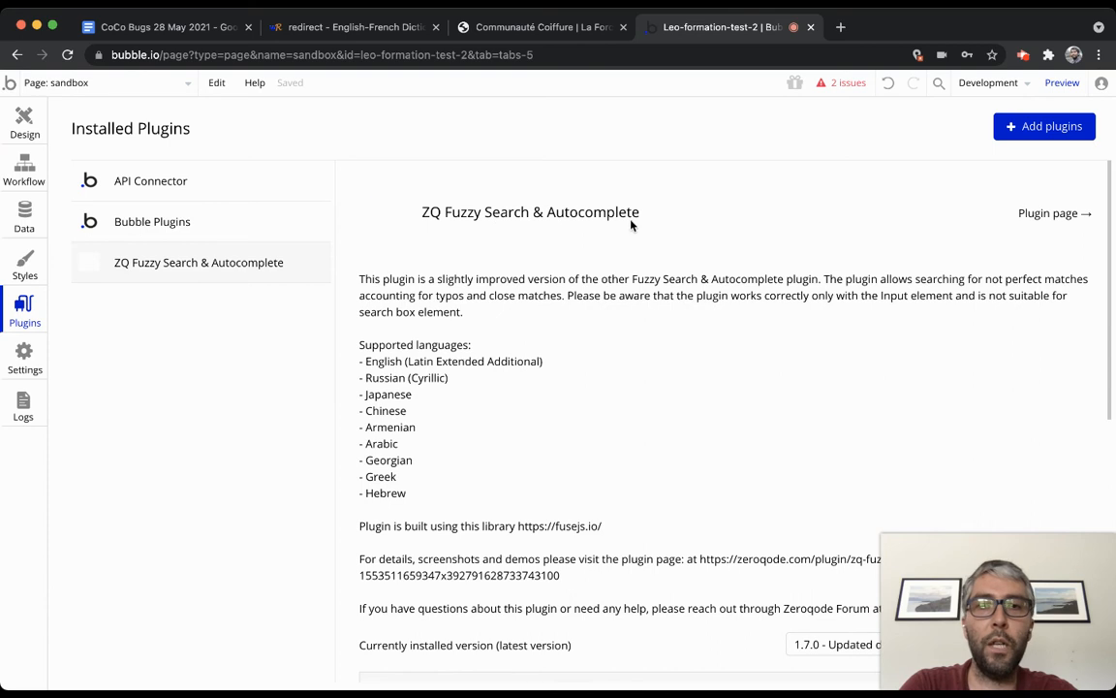
pyautogui.click(38, 119)
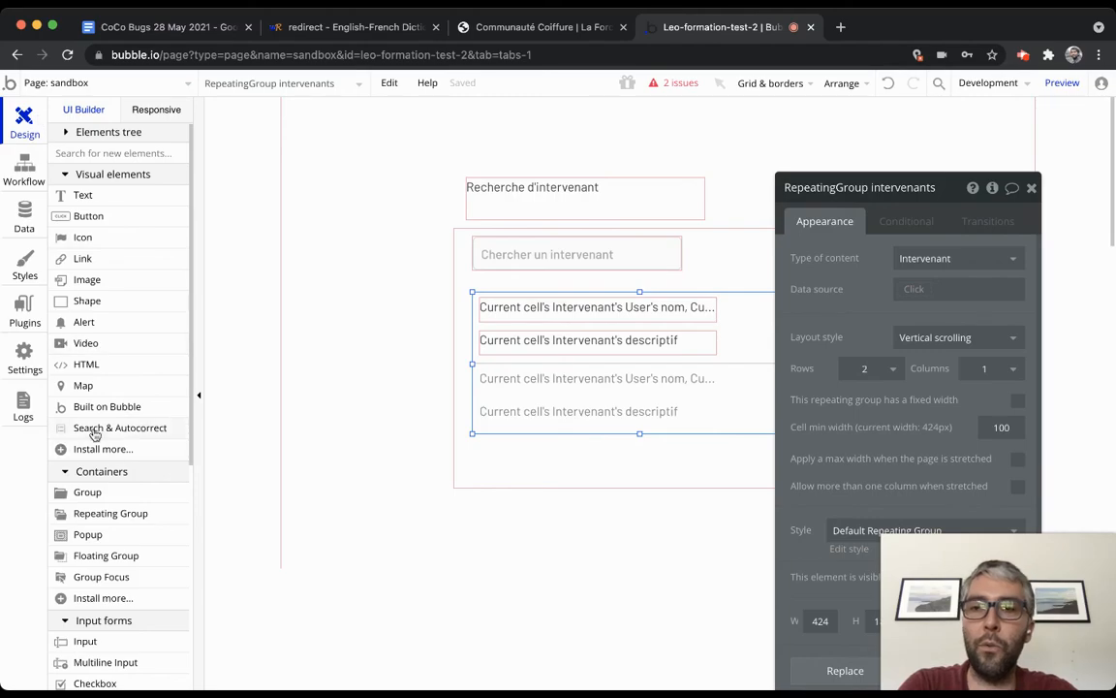
pyautogui.click(147, 432)
pyautogui.click(700, 242)
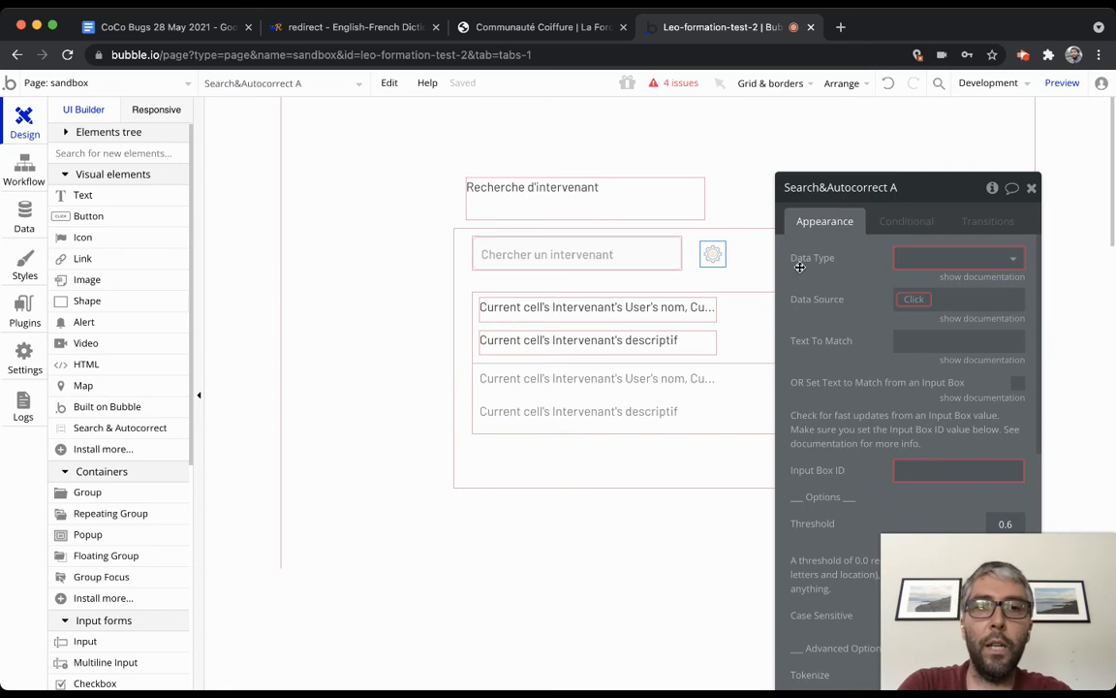
# Set the Search & Autocorrect element's data type to Intervenant and its data source to an unconstrained search for Intervenants.
pyautogui.moveTo(949, 196); pyautogui.dragTo(959, 120)
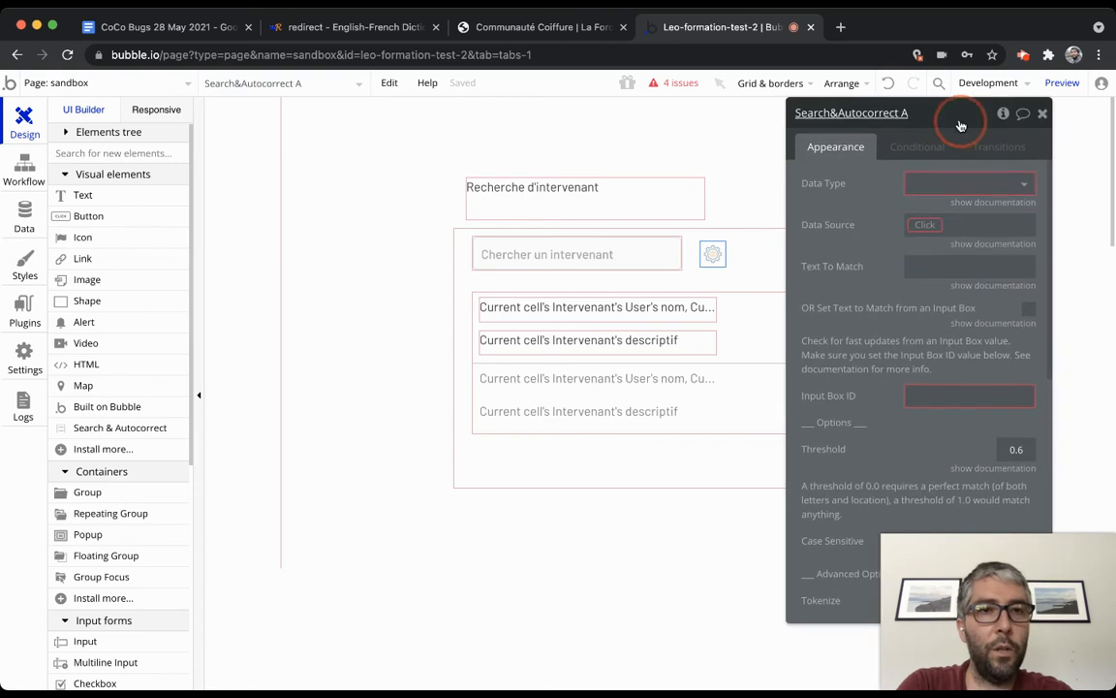
pyautogui.click(925, 187)
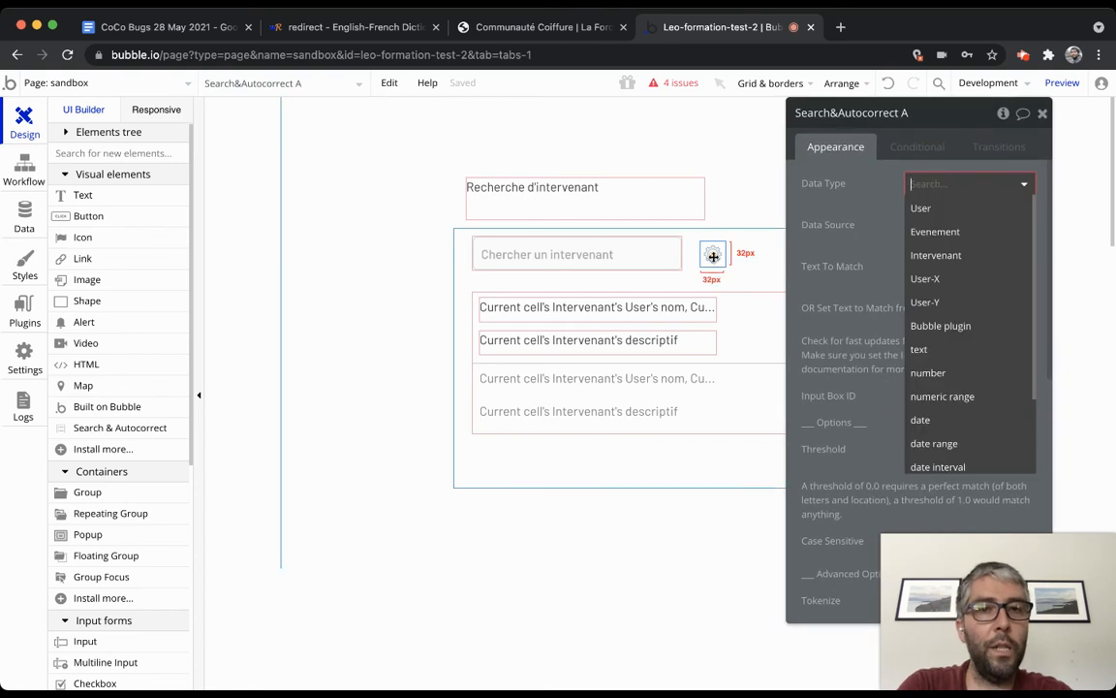
pyautogui.click(946, 255)
pyautogui.click(925, 223)
pyautogui.click(968, 294)
pyautogui.click(697, 151)
pyautogui.click(680, 221)
pyautogui.click(634, 302)
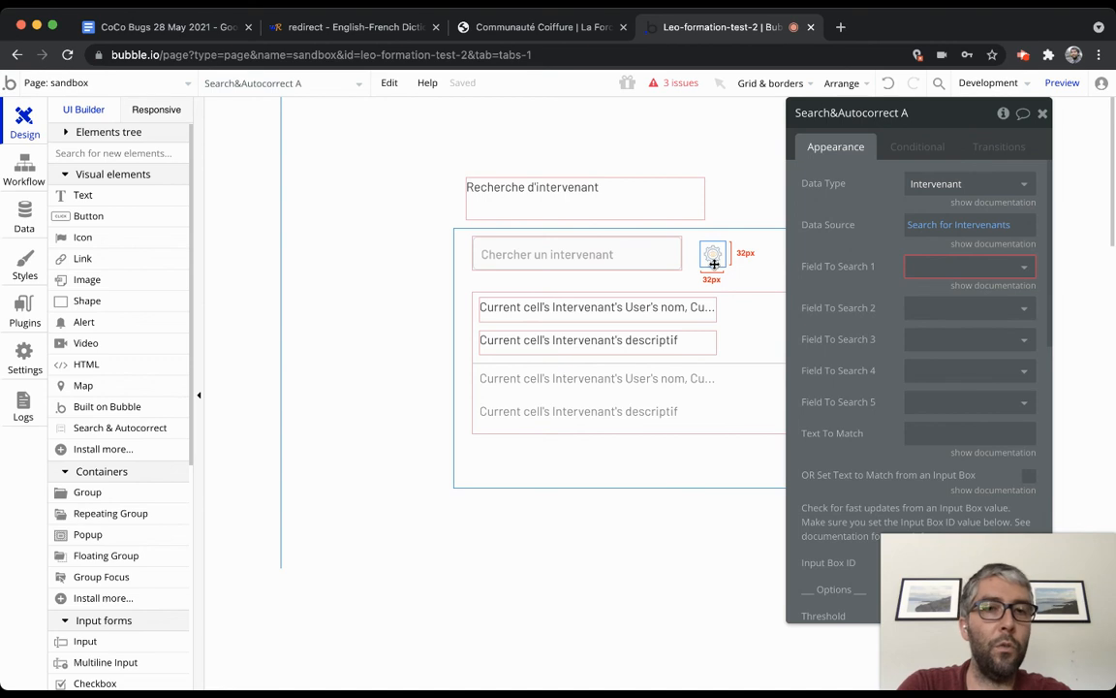
pyautogui.click(950, 227)
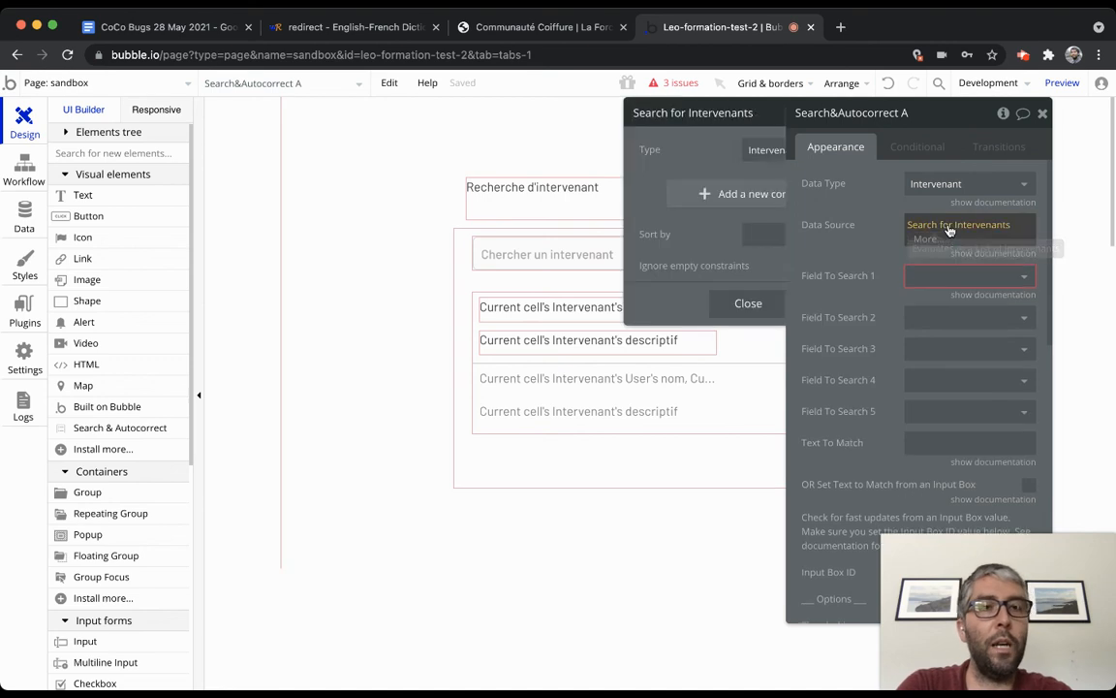
pyautogui.click(636, 303)
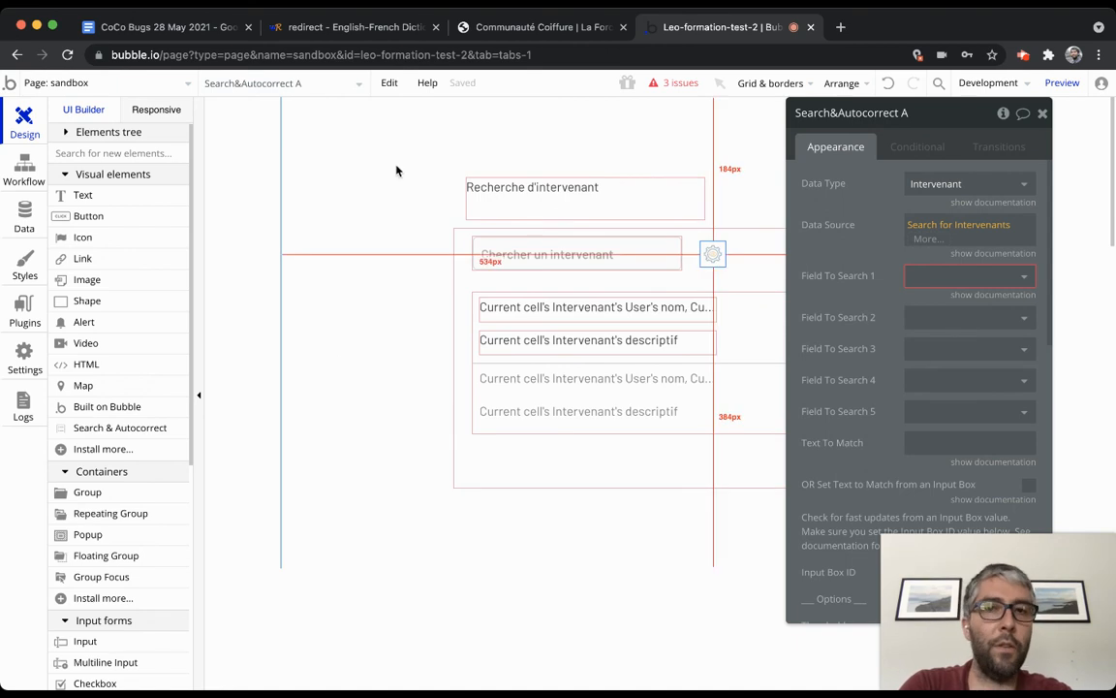
# Review the Search & Autocorrect element's data source search for Intervenants and its constraint settings.
pyautogui.click(713, 254)
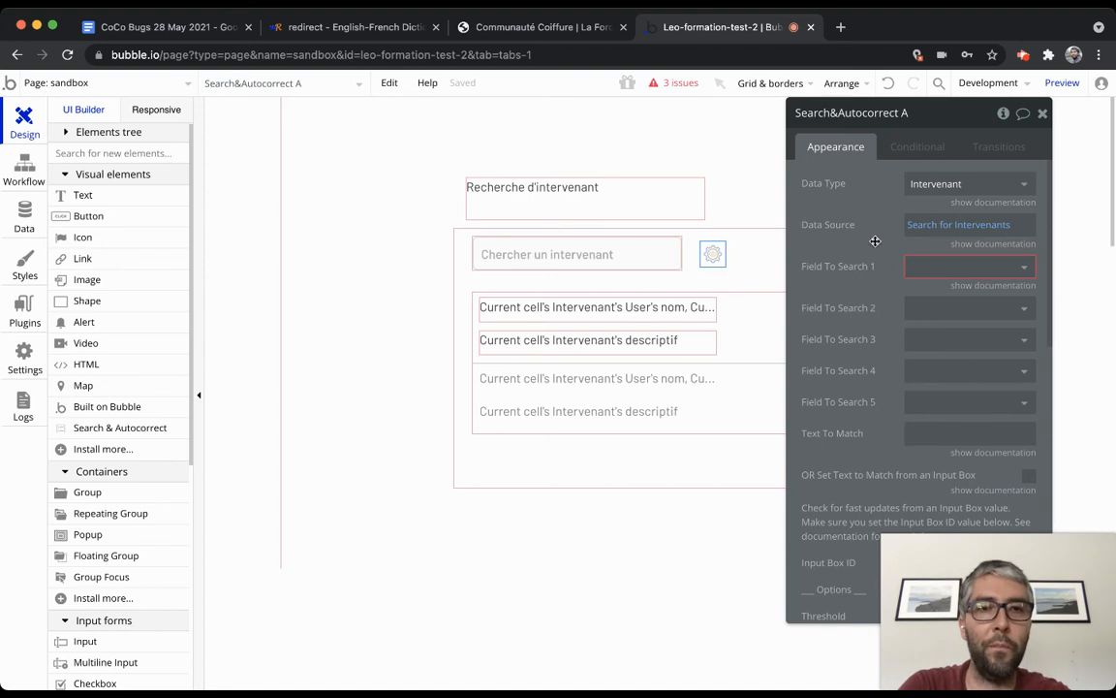
pyautogui.click(982, 228)
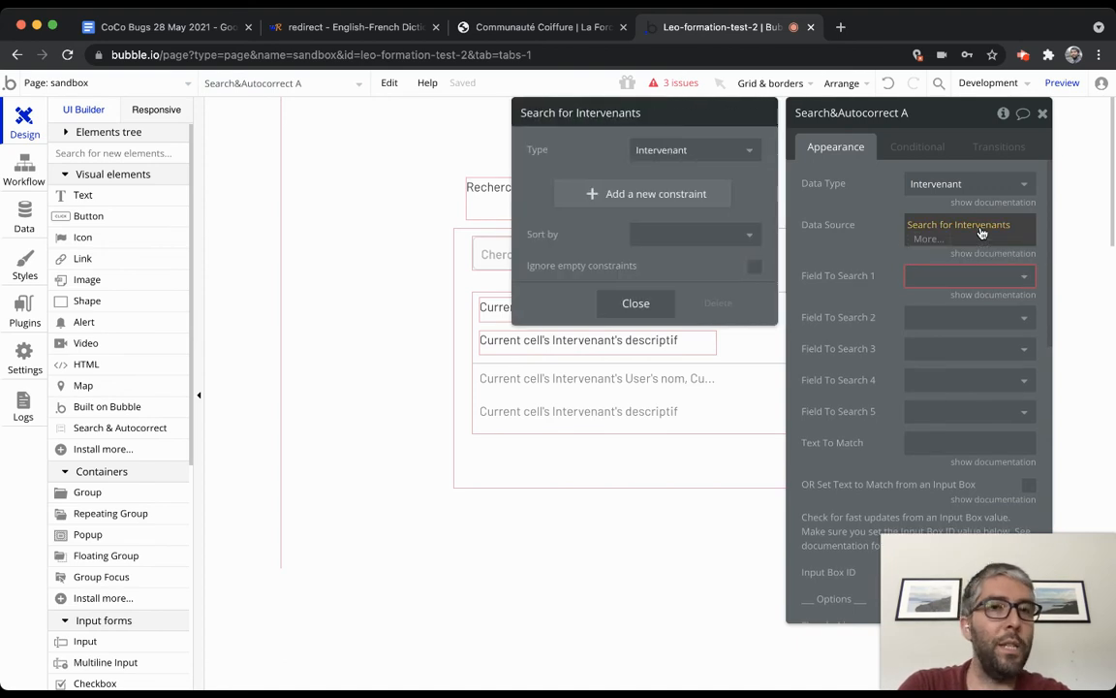
pyautogui.click(636, 302)
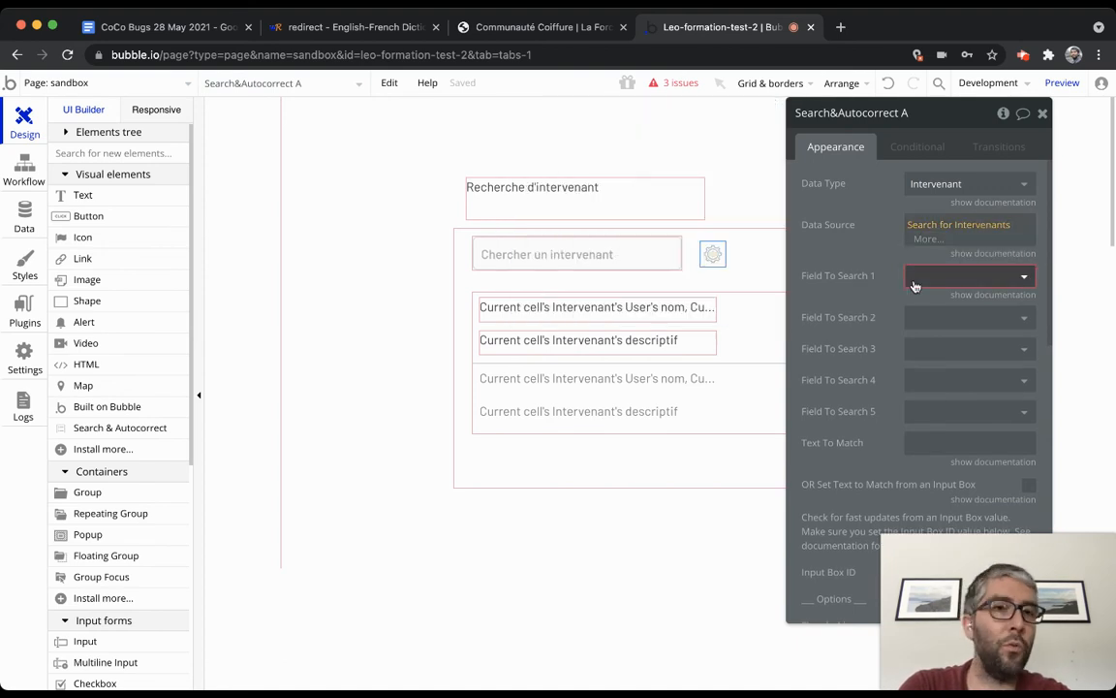
pyautogui.click(951, 226)
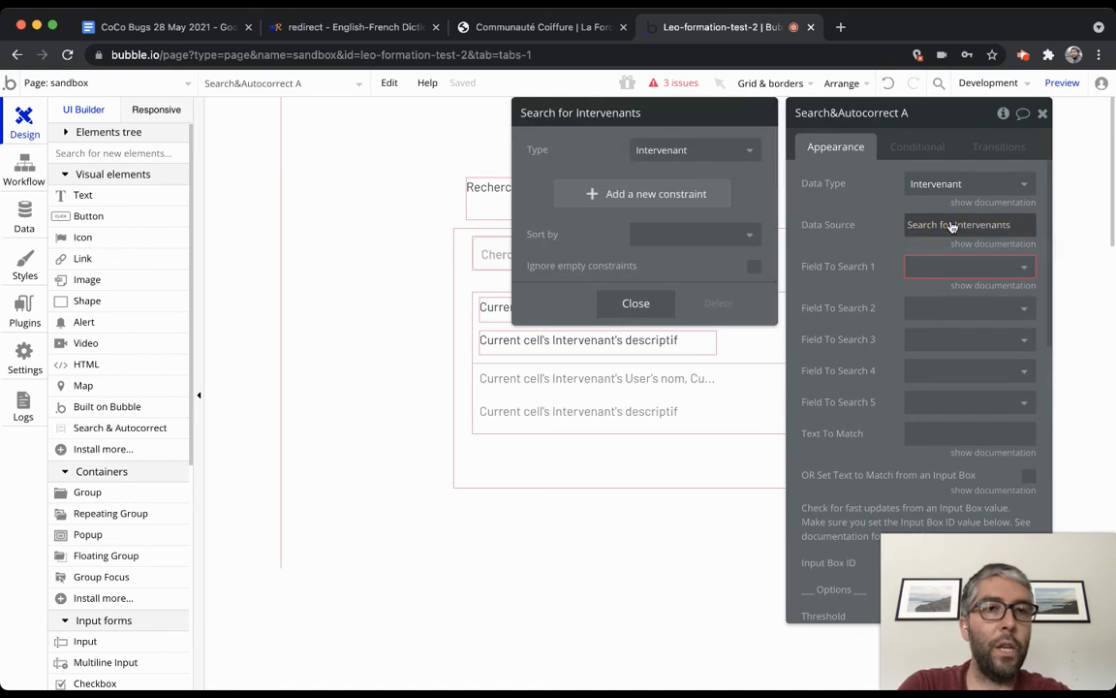
pyautogui.click(638, 302)
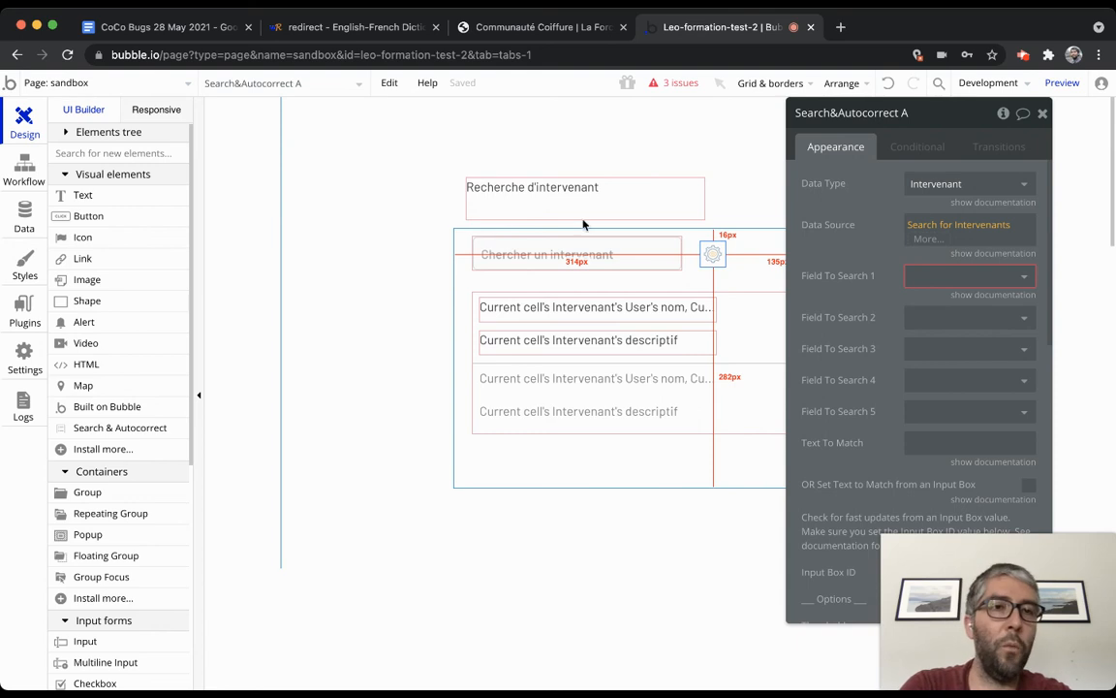
pyautogui.click(946, 226)
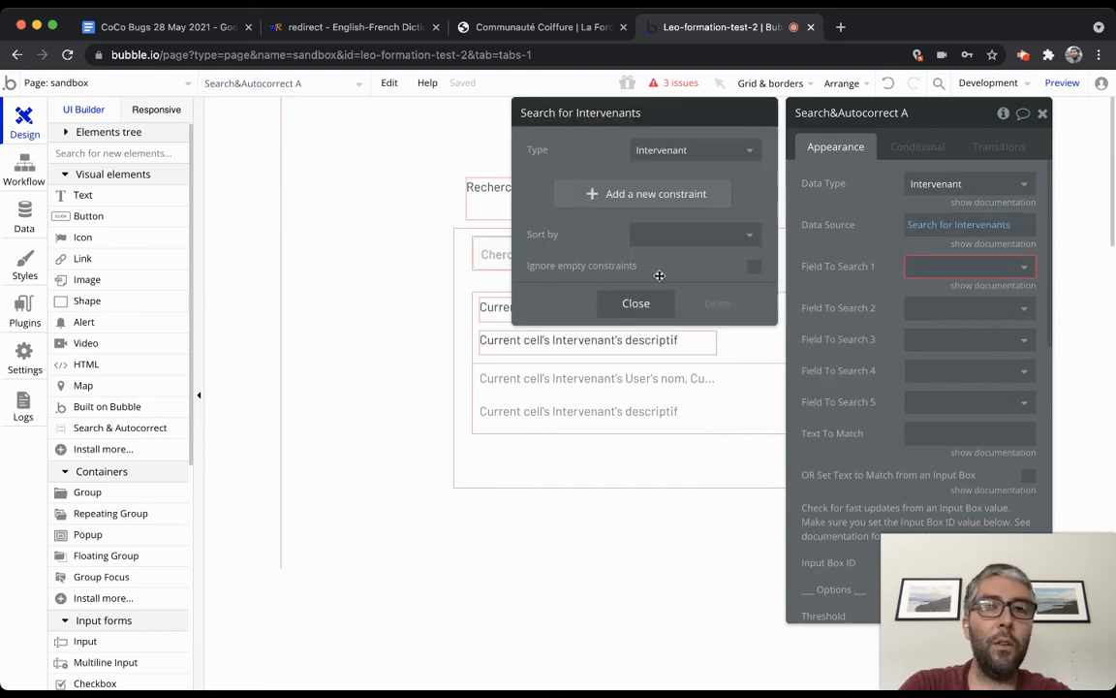
pyautogui.click(634, 304)
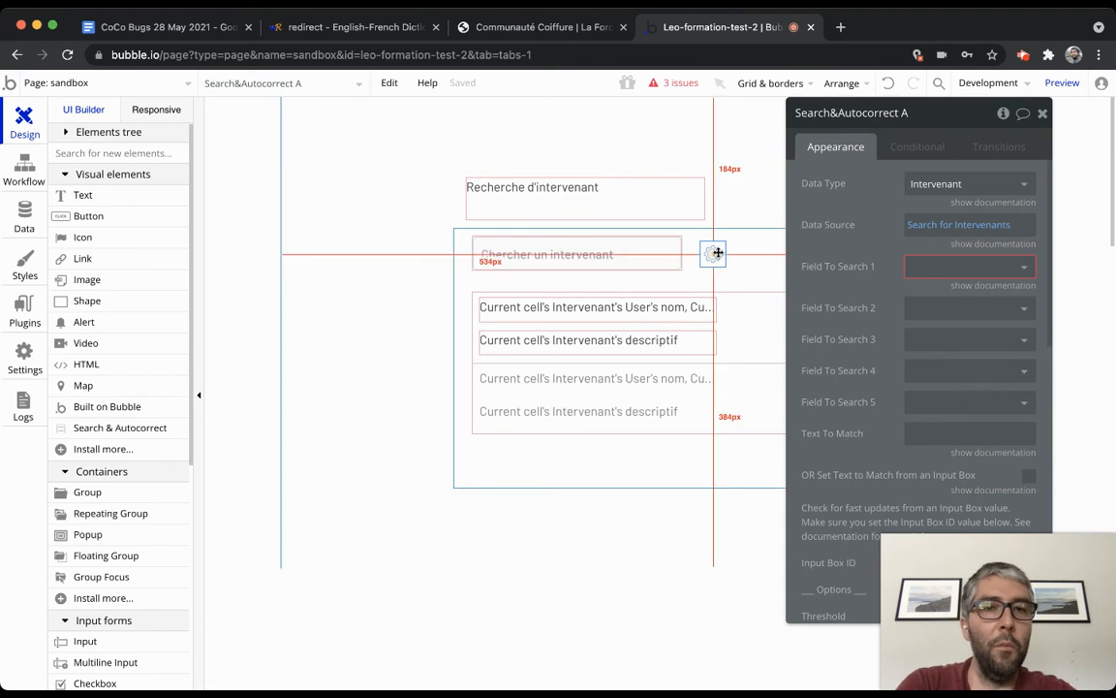
# Set the Search & Autocorrect element's first field to search to descriptif and check the options offered for the second field.
pyautogui.click(972, 265)
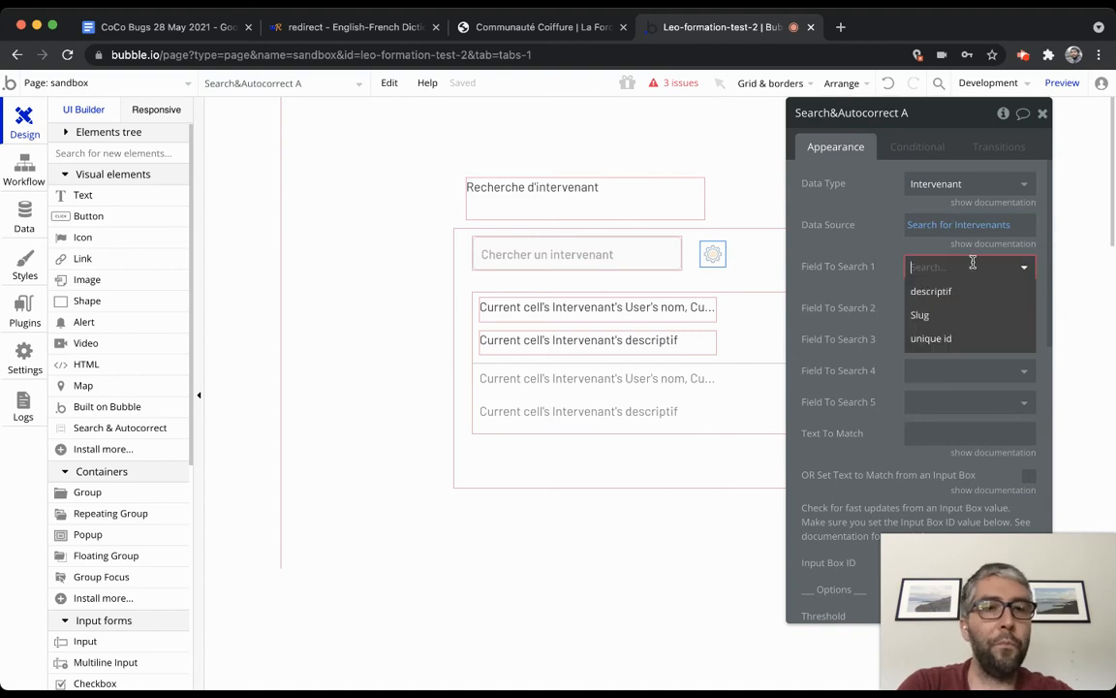
pyautogui.click(928, 293)
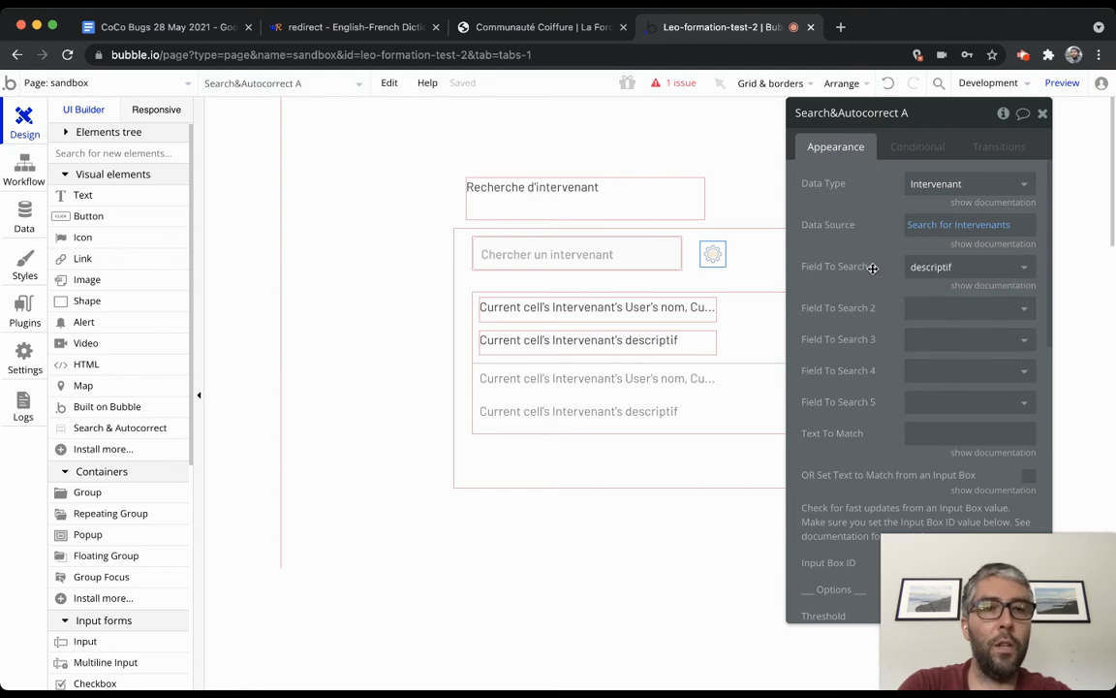
pyautogui.click(943, 306)
pyautogui.click(875, 340)
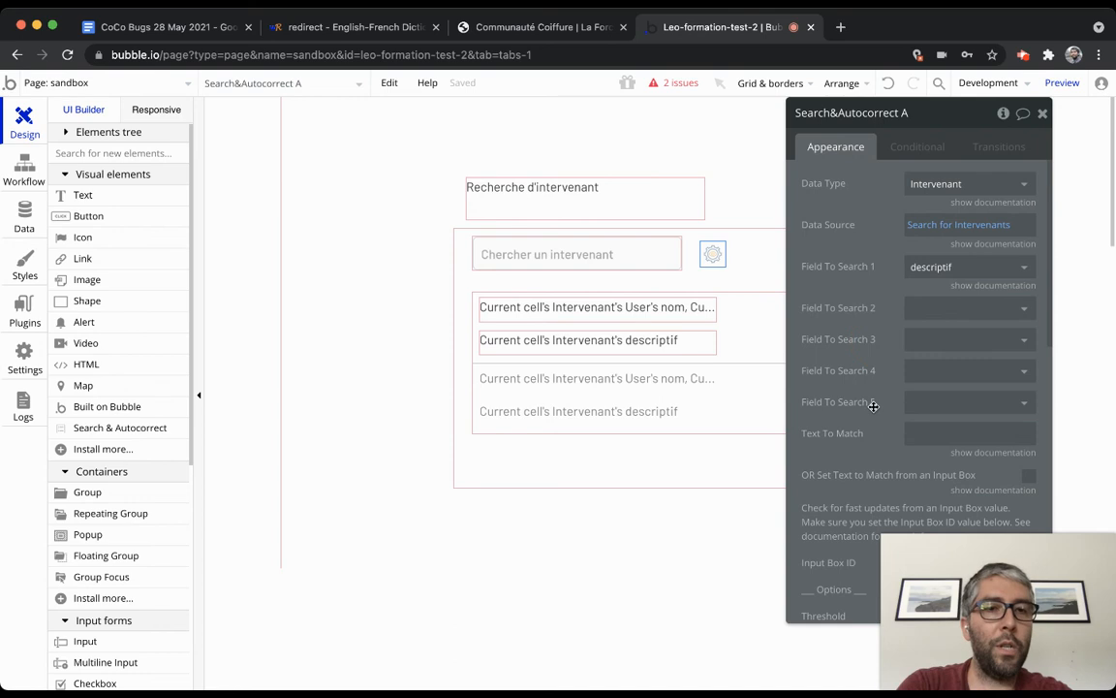
pyautogui.click(937, 310)
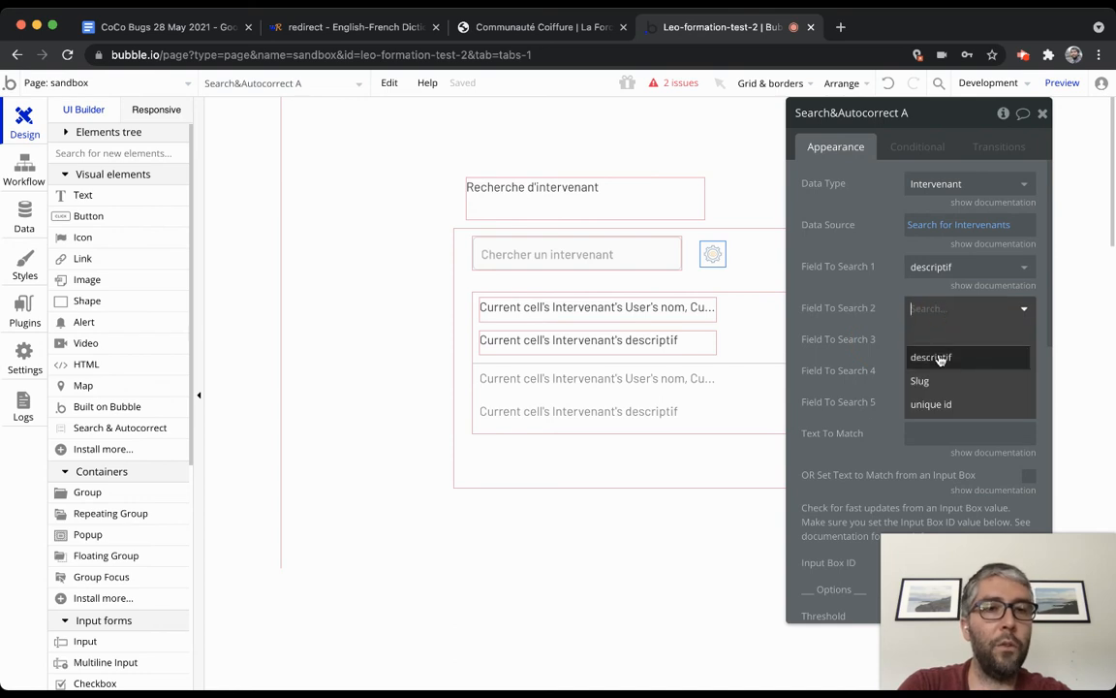
pyautogui.click(864, 284)
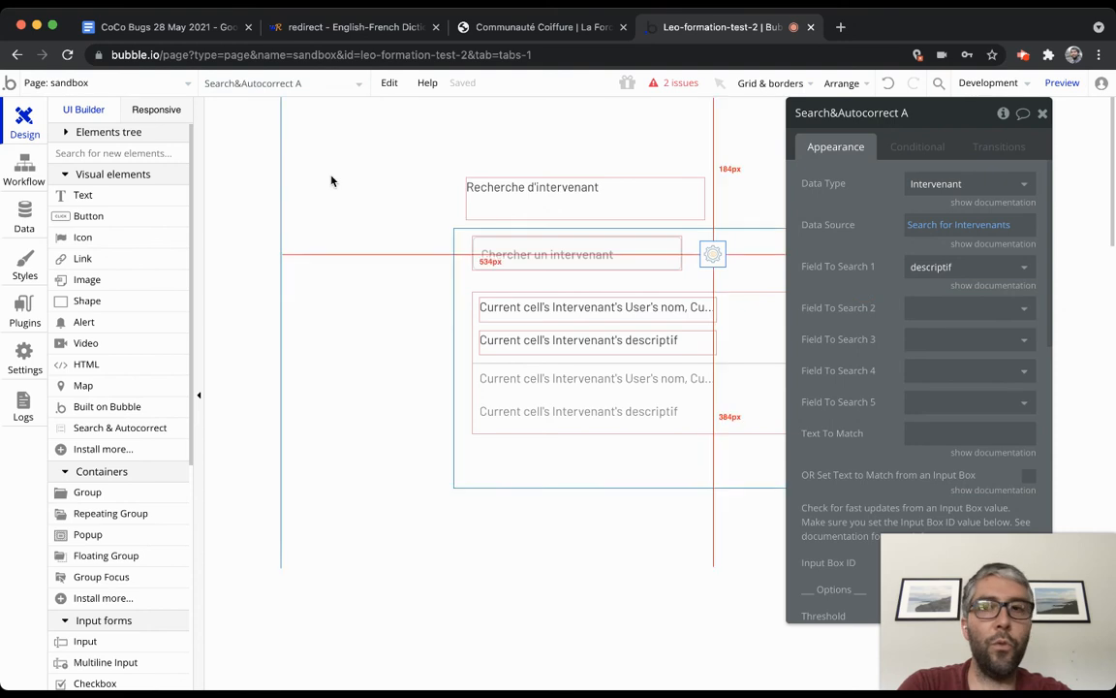
# Compare the fields of the User and Intervenant data types with the choices for the element's second search field.
pyautogui.click(25, 216)
pyautogui.click(154, 289)
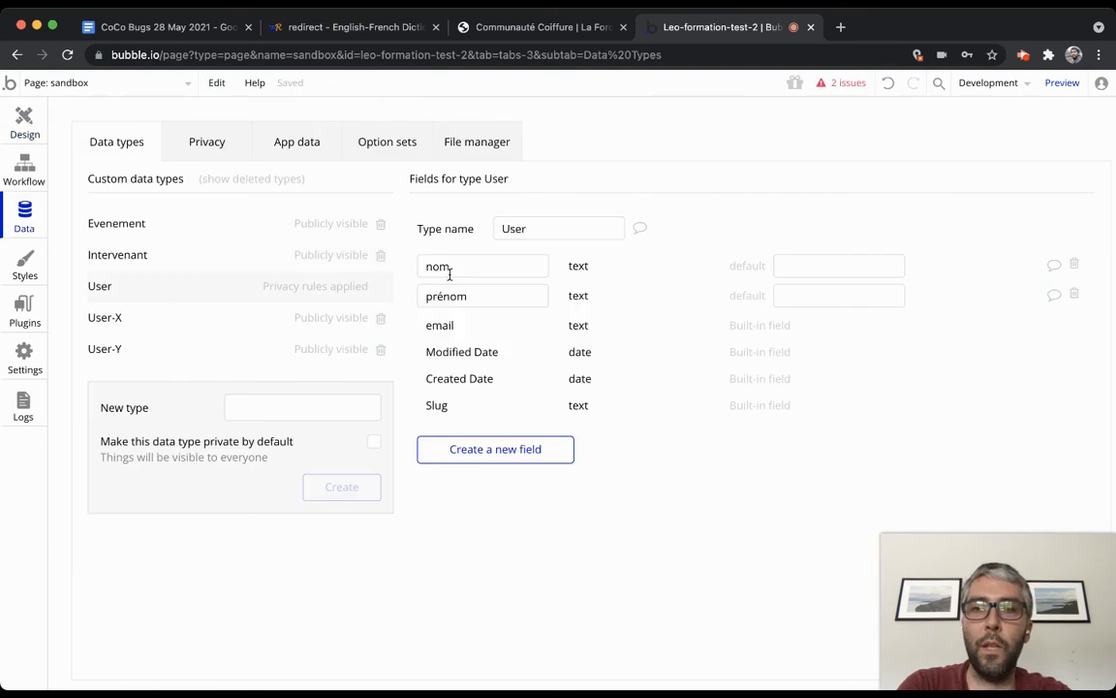
pyautogui.doubleClick(538, 226)
pyautogui.click(136, 250)
pyautogui.doubleClick(462, 295)
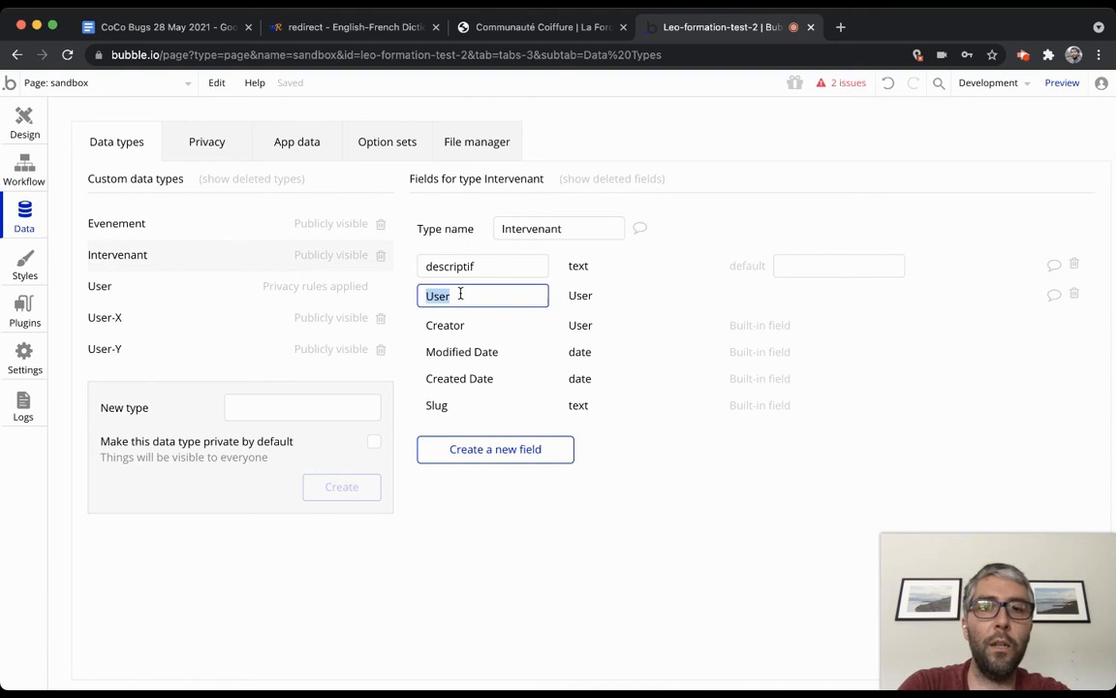
pyautogui.click(26, 124)
pyautogui.click(964, 308)
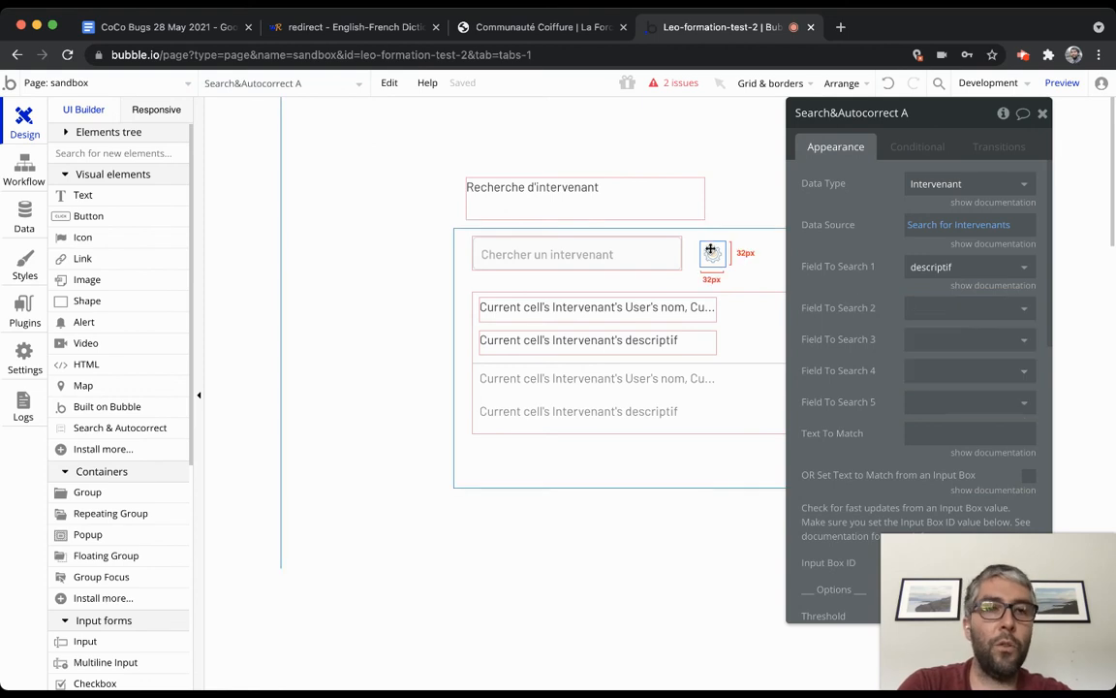
# Create a text field named "nom / prénom utilisateur" on the Intervenant data type.
pyautogui.click(25, 216)
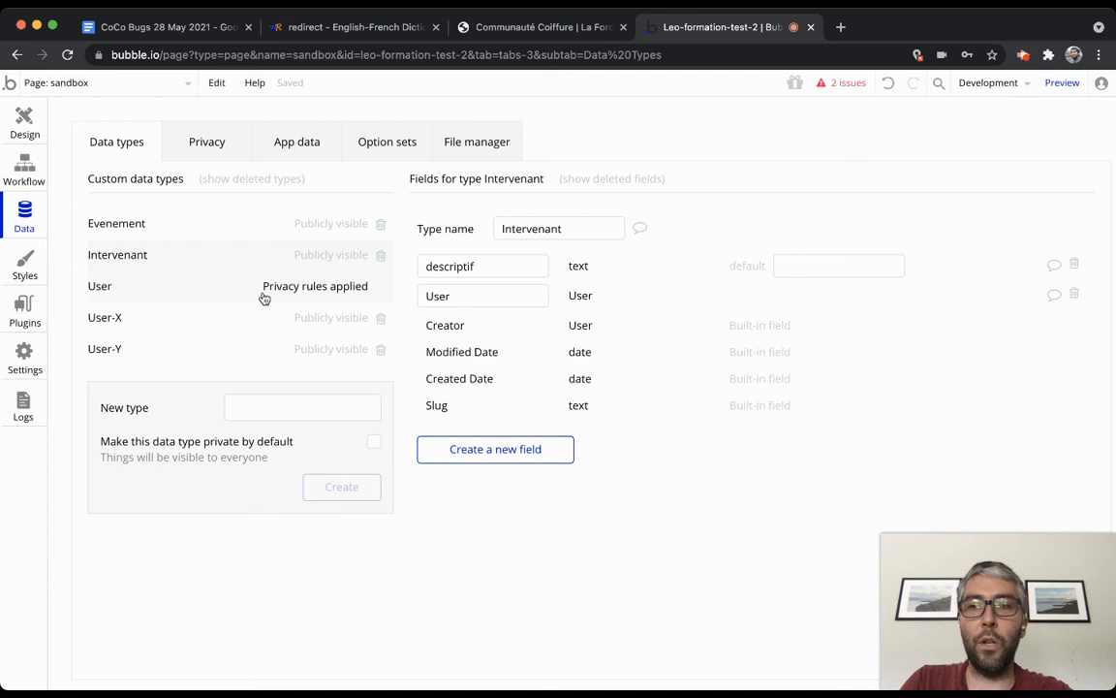
pyautogui.doubleClick(561, 235)
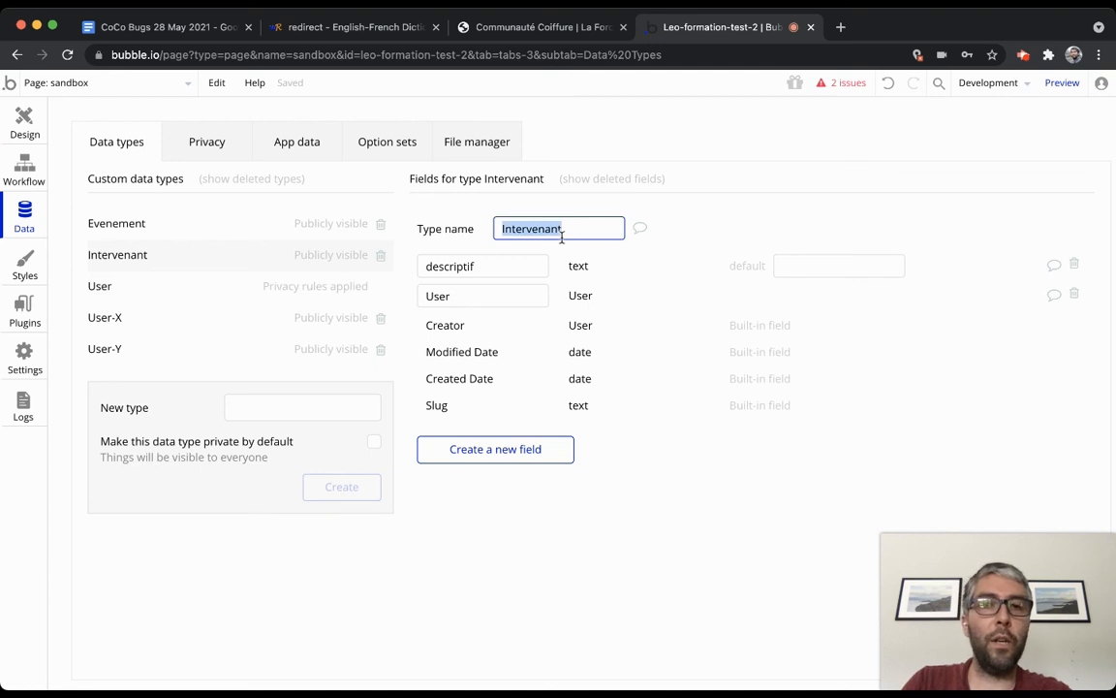
pyautogui.doubleClick(457, 297)
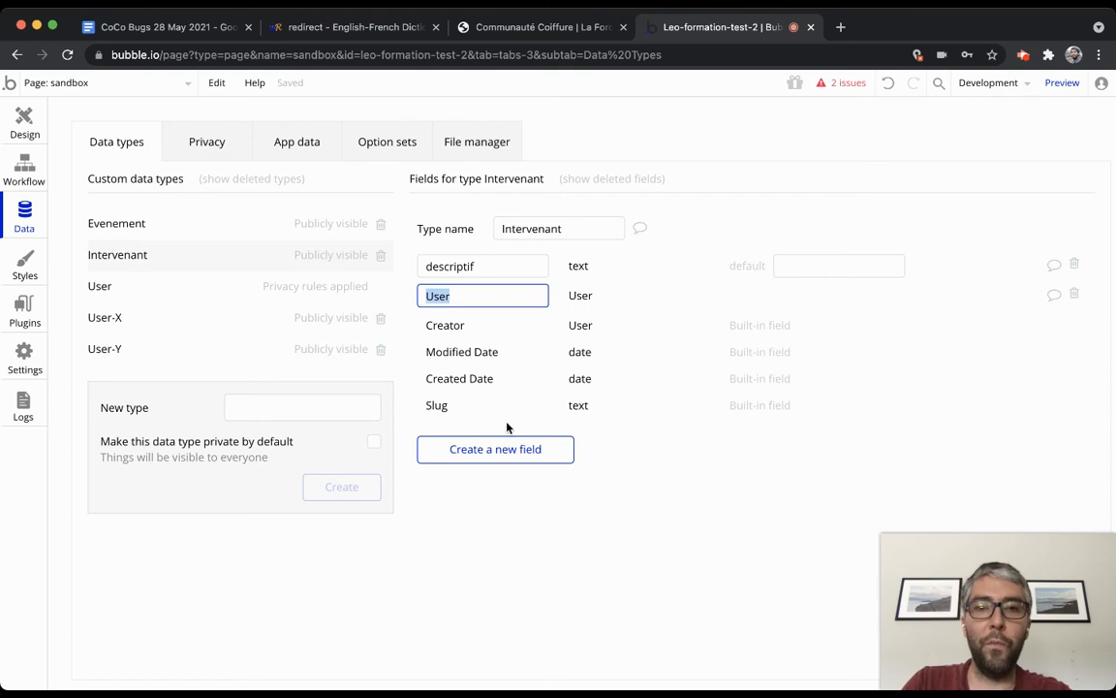
pyautogui.click(490, 448)
pyautogui.write('no')
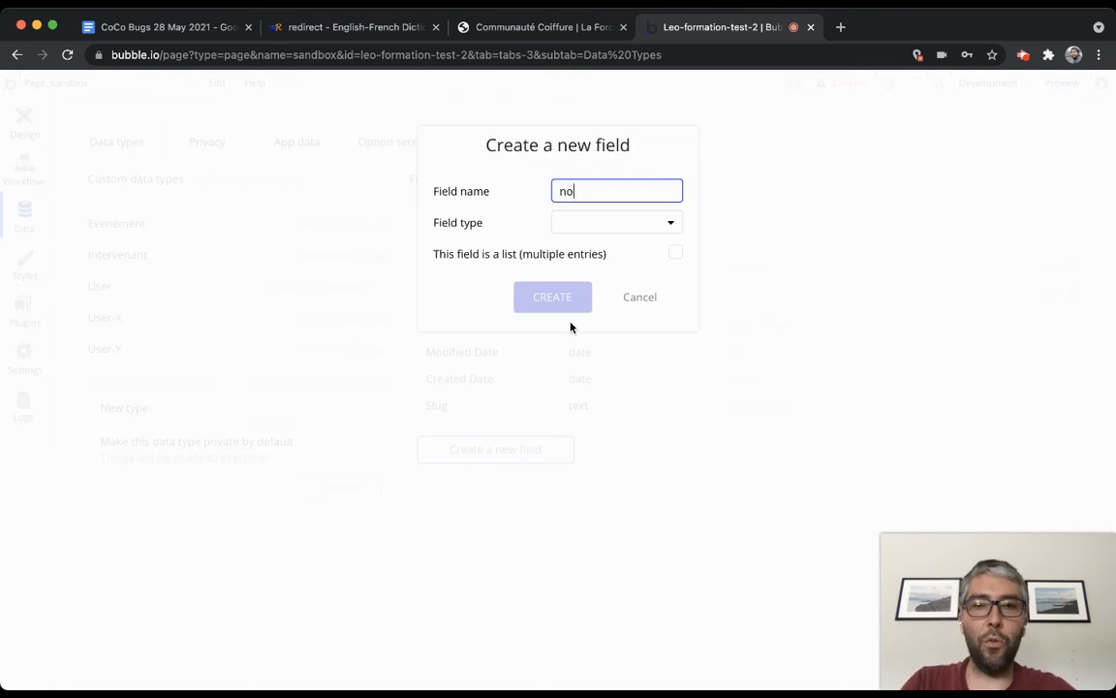
pyautogui.write('m / pr')
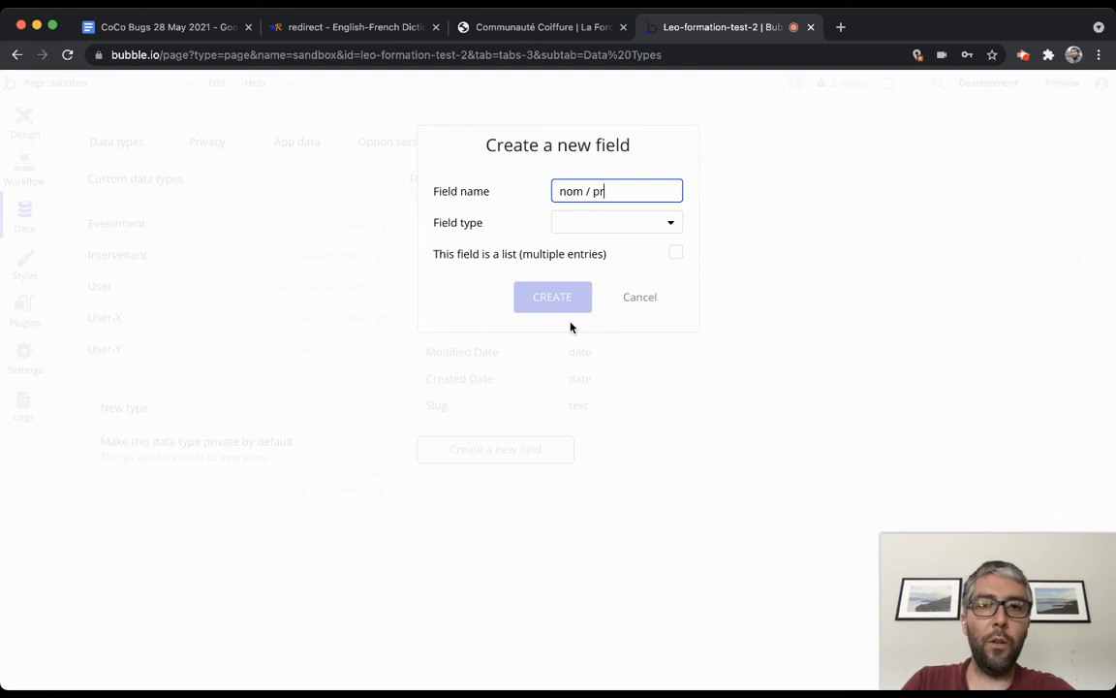
pyautogui.write('énom utilisateur')
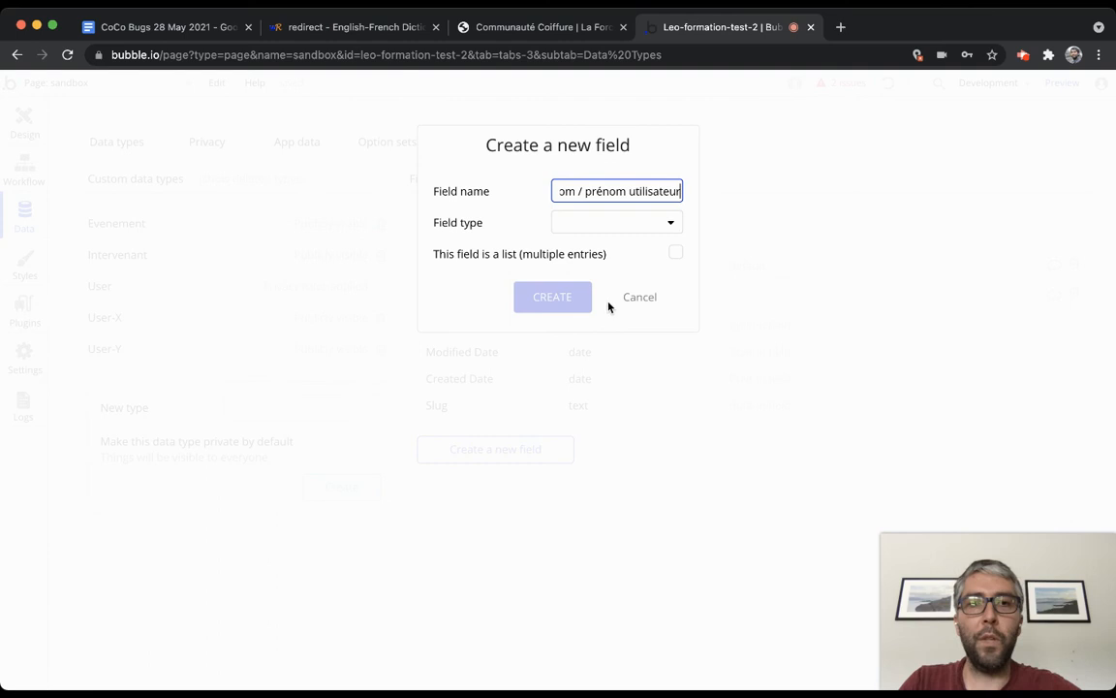
pyautogui.click(604, 222)
pyautogui.click(585, 248)
pyautogui.click(548, 298)
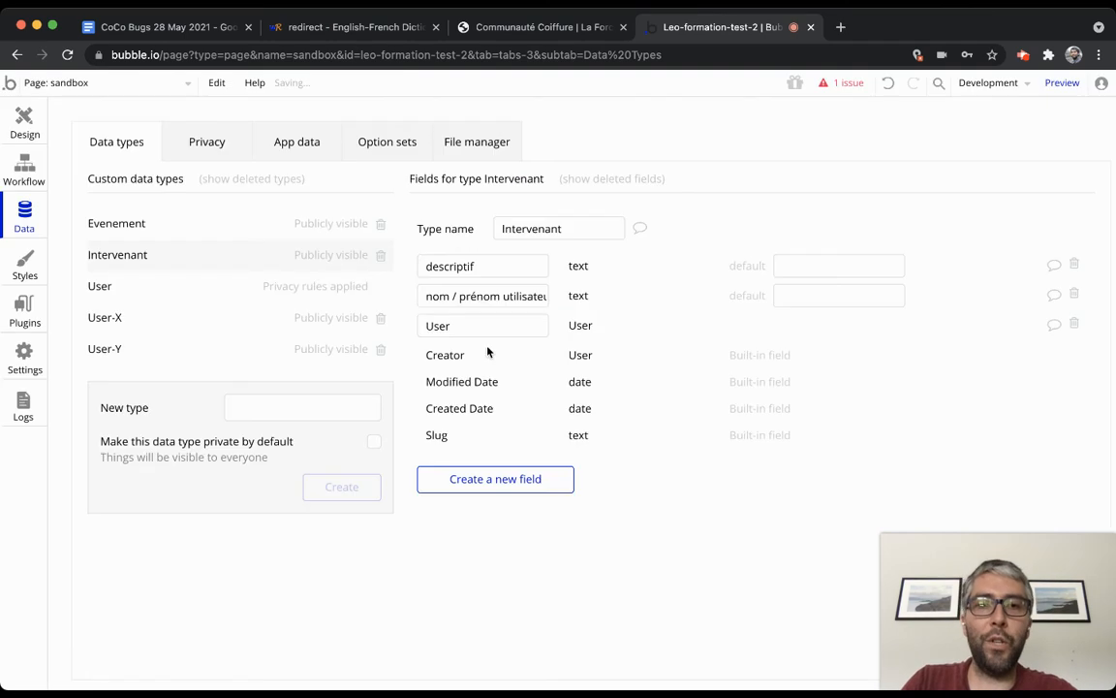
# Compare Intervenant's "nom / prénom utilisateur" field with the User type's nom and prénom fields.
pyautogui.click(437, 323)
pyautogui.click(447, 296)
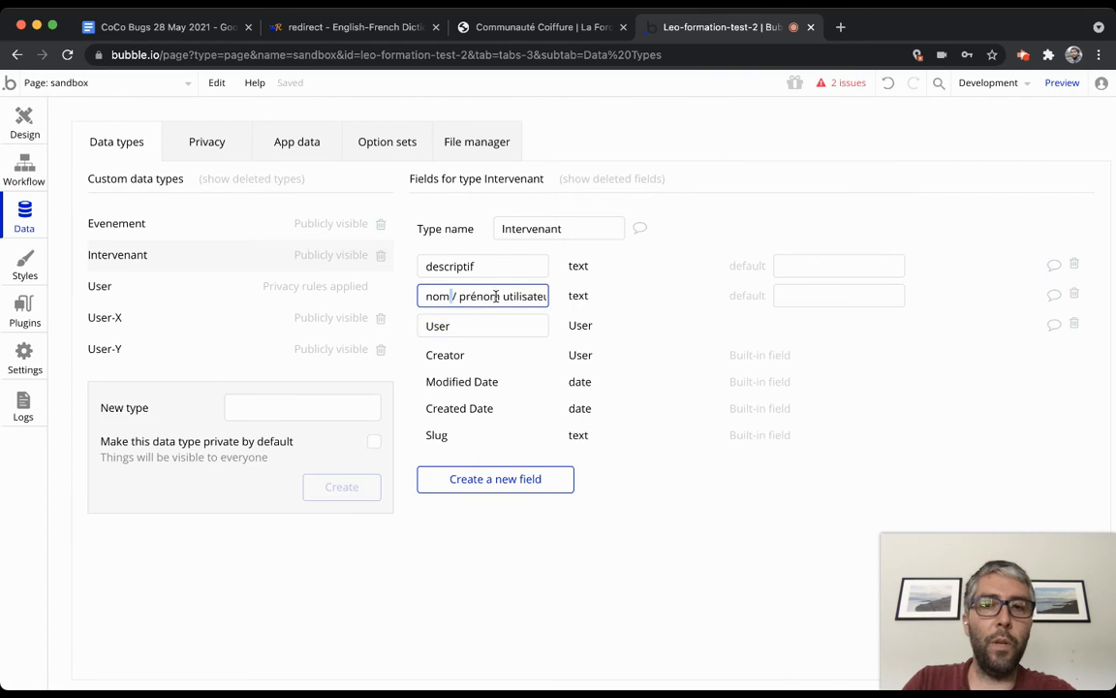
pyautogui.doubleClick(481, 295)
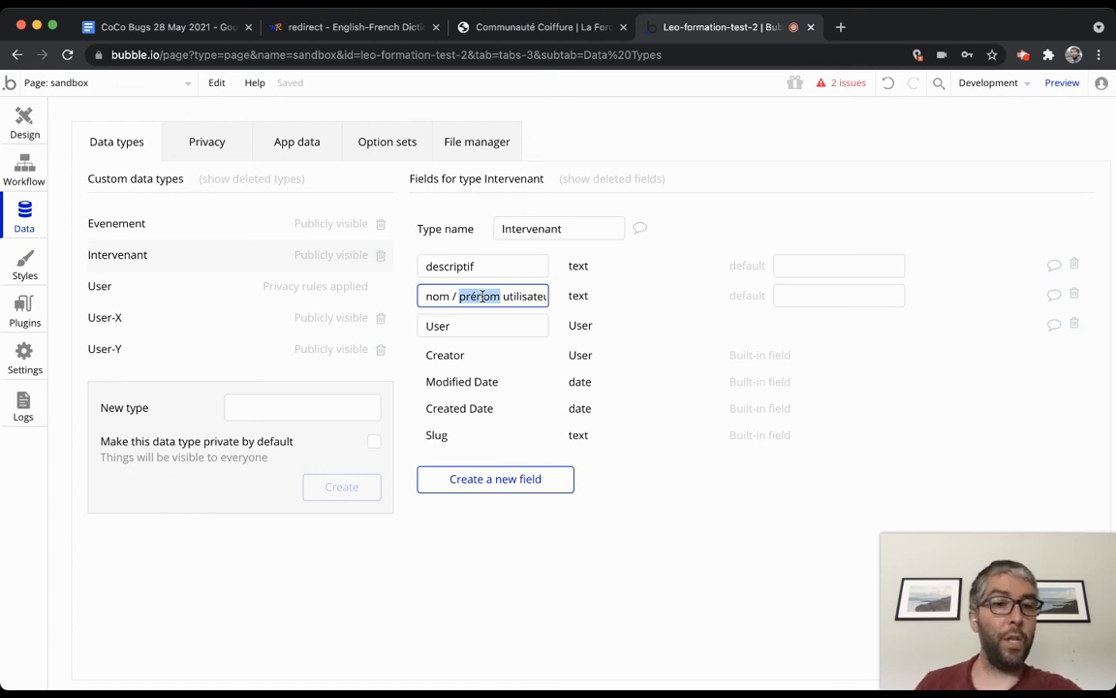
pyautogui.press('Tab')
pyautogui.click(456, 295)
pyautogui.tripleClick(455, 296)
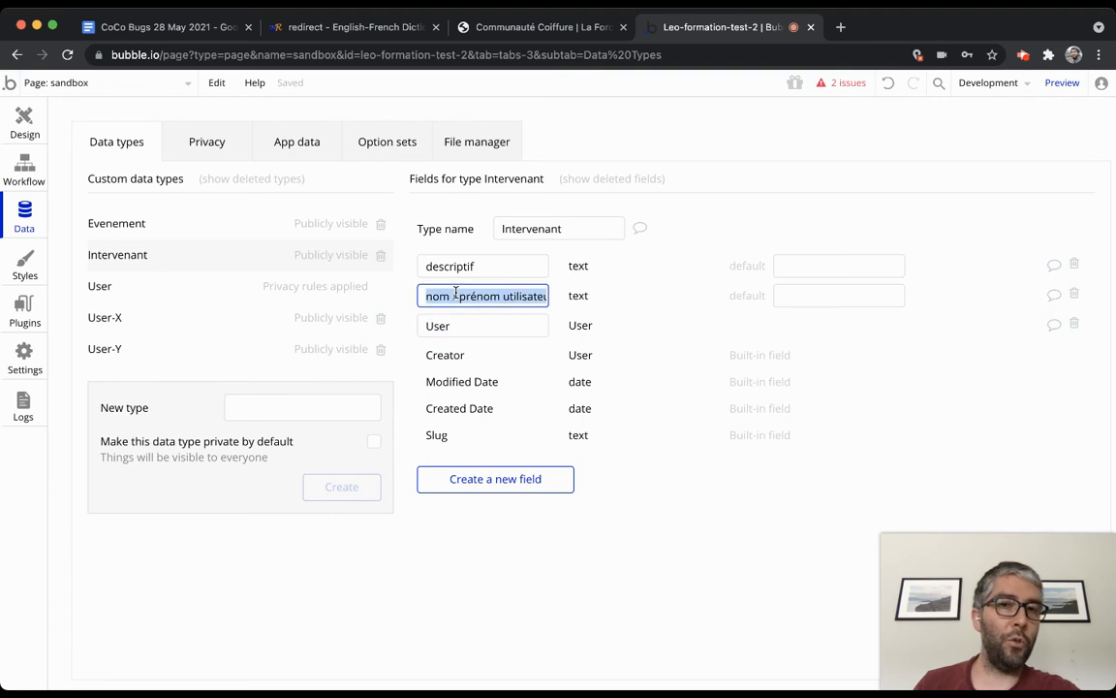
pyautogui.click(136, 289)
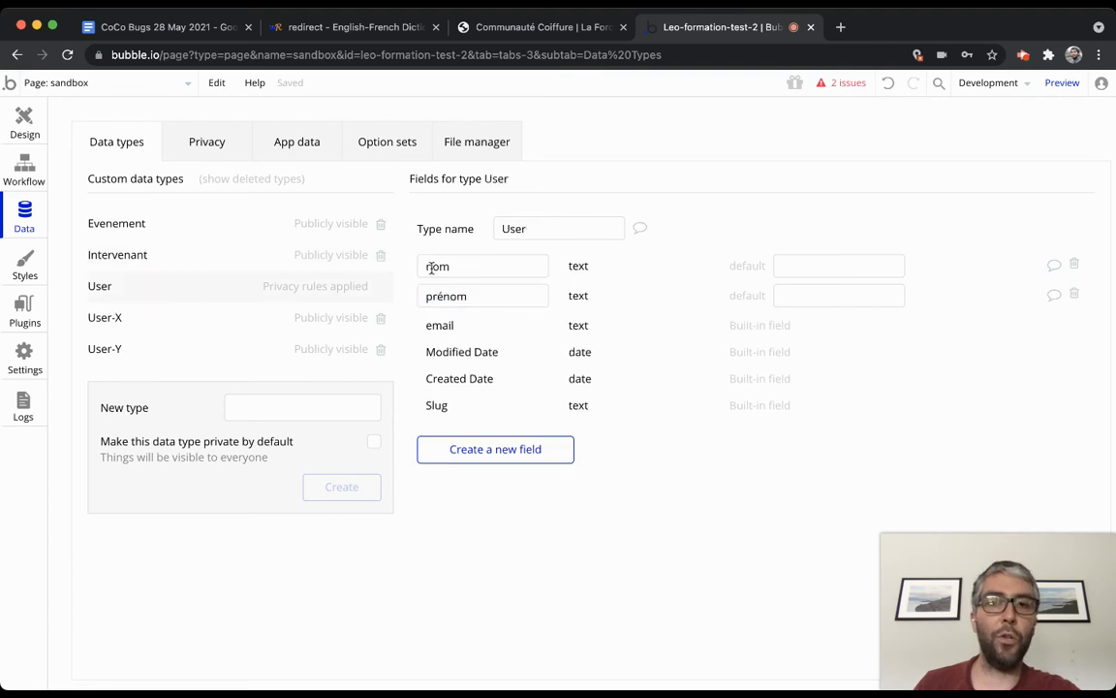
pyautogui.doubleClick(430, 263)
pyautogui.click(124, 255)
pyautogui.tripleClick(500, 293)
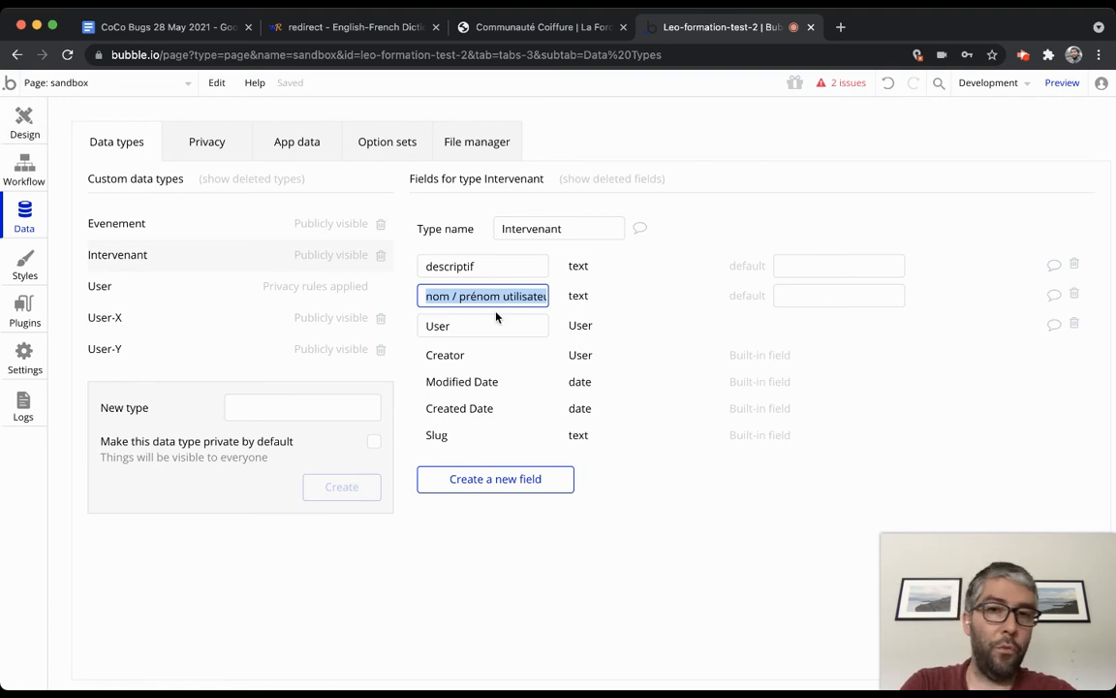
pyautogui.moveTo(469, 290)
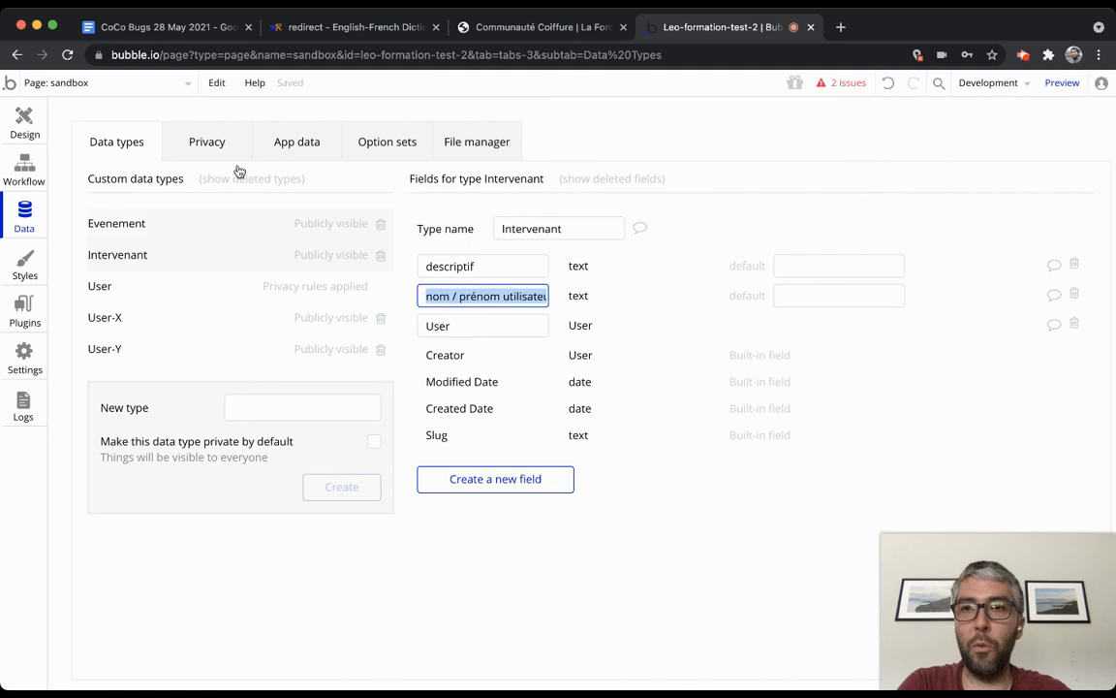
# Set the Search & Autocorrect element's second field to search to "nom / prénom utilisateur".
pyautogui.click(1, 116)
pyautogui.click(438, 252)
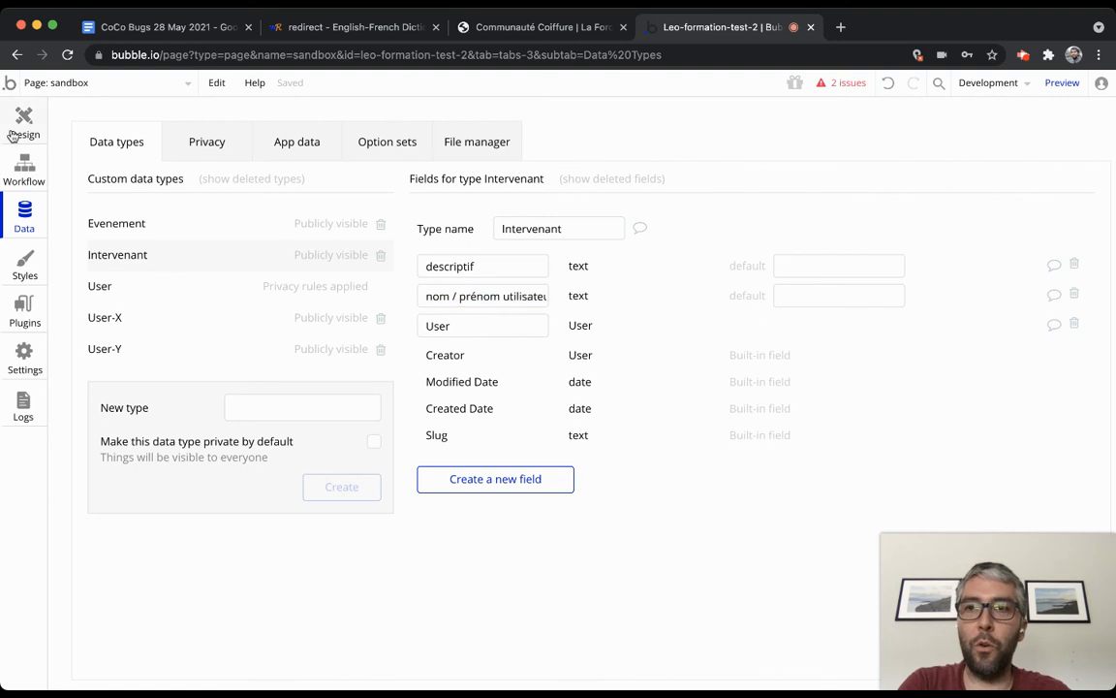
pyautogui.click(24, 121)
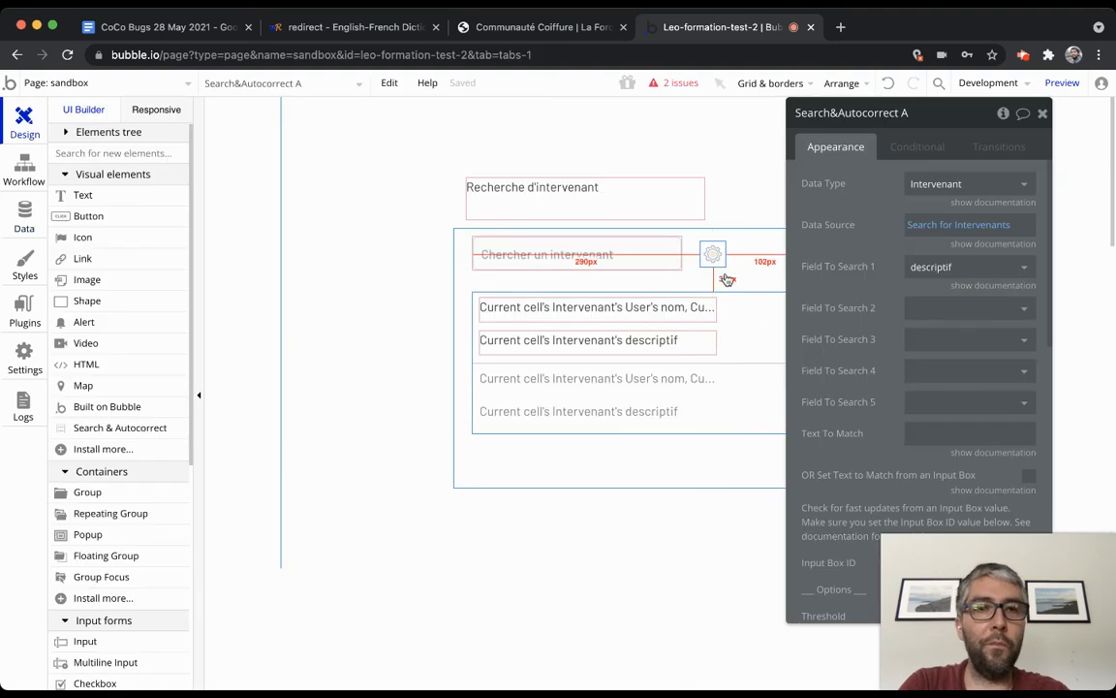
pyautogui.click(945, 308)
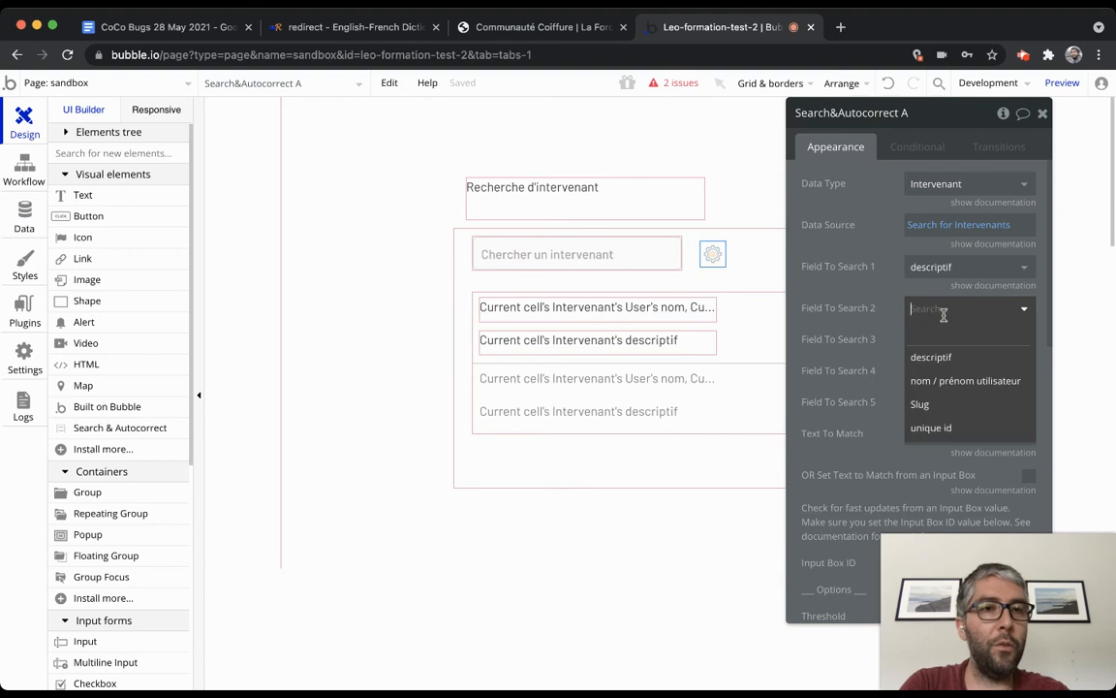
pyautogui.click(957, 386)
# In the app data, fill in the nom / prénom utilisateur field of the "hello world" intervenant with a full name and save.
pyautogui.click(24, 211)
pyautogui.click(322, 142)
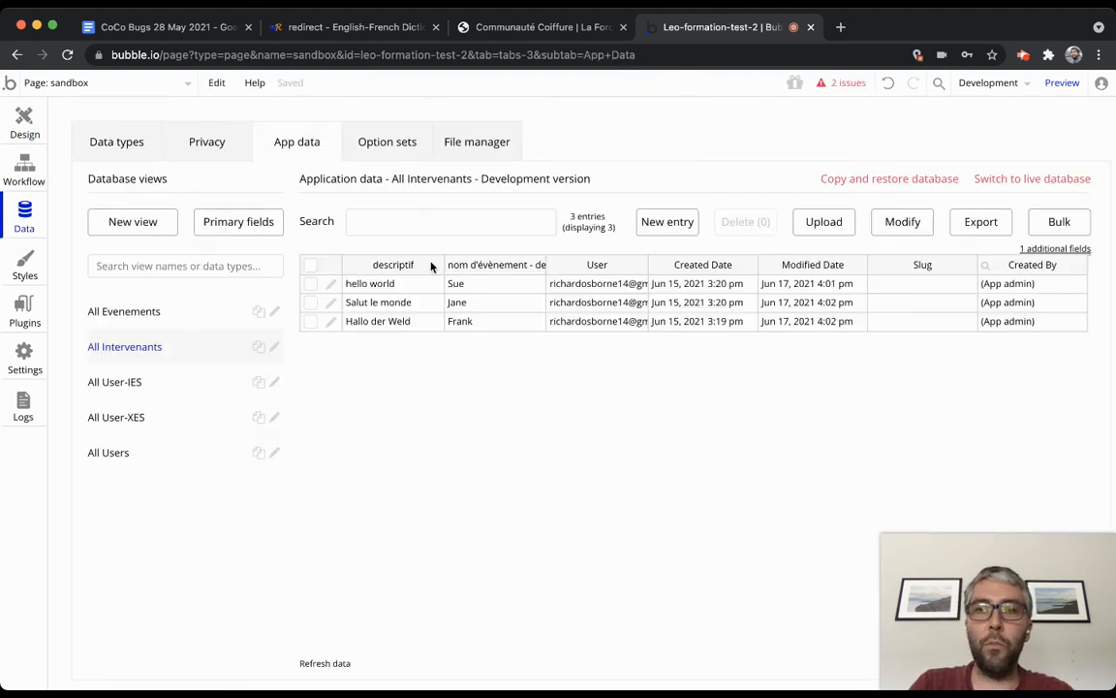
pyautogui.click(332, 286)
pyautogui.click(549, 182)
pyautogui.write('Ricky Ticky')
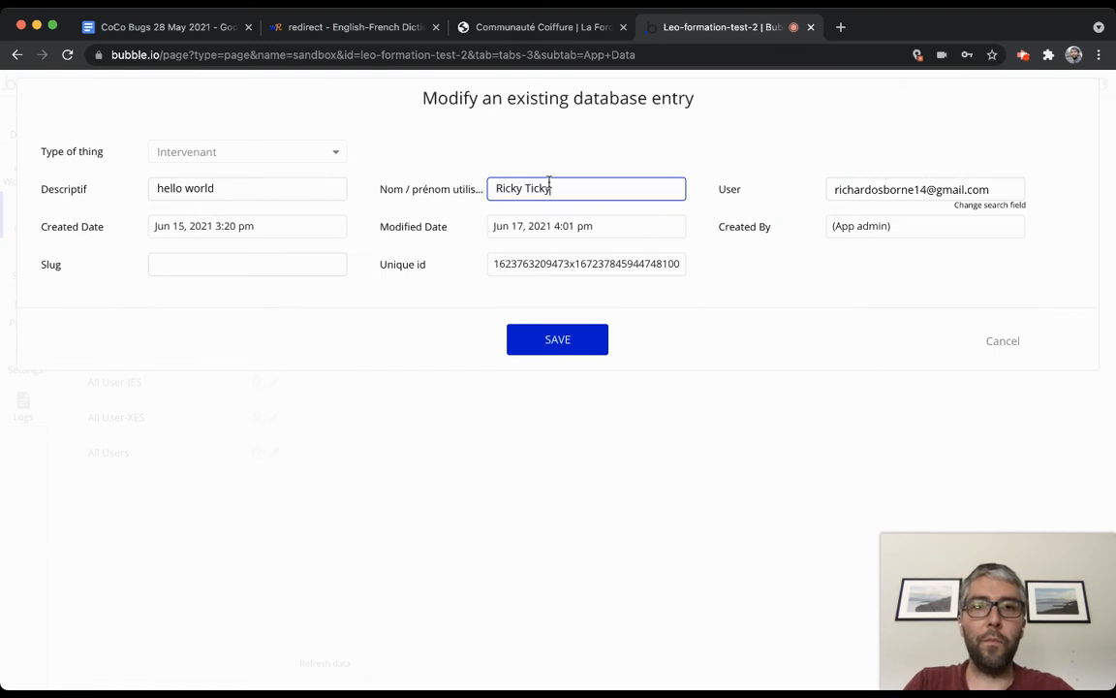
pyautogui.click(566, 341)
pyautogui.click(551, 267)
# Fill in the nom / prénom utilisateur field of the "Salut le monde" intervenant with a full name and save.
pyautogui.click(324, 303)
pyautogui.click(540, 189)
pyautogui.write('Tara Wara')
pyautogui.click(562, 351)
pyautogui.click(578, 271)
# Fill in the nom / prénom utilisateur field of the "Hallo der Weld" intervenant with a full name and save.
pyautogui.click(328, 324)
pyautogui.click(566, 189)
pyautogui.write('Quentin Wantin')
pyautogui.click(560, 337)
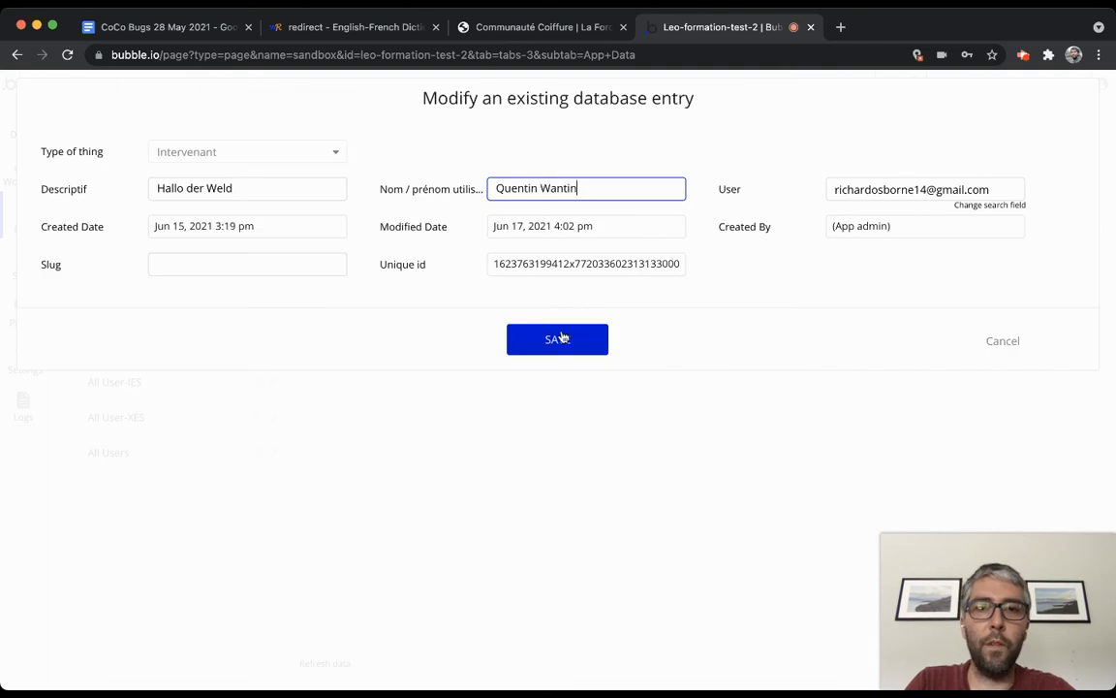
pyautogui.click(566, 266)
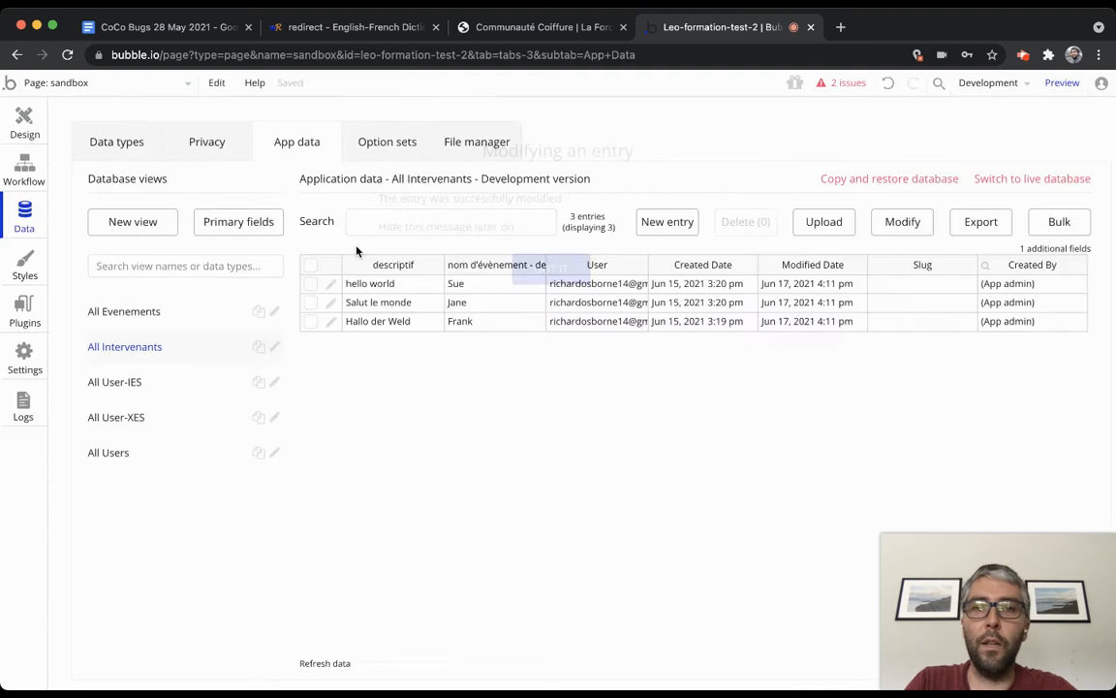
pyautogui.click(27, 119)
pyautogui.click(764, 341)
pyautogui.click(719, 262)
pyautogui.click(749, 327)
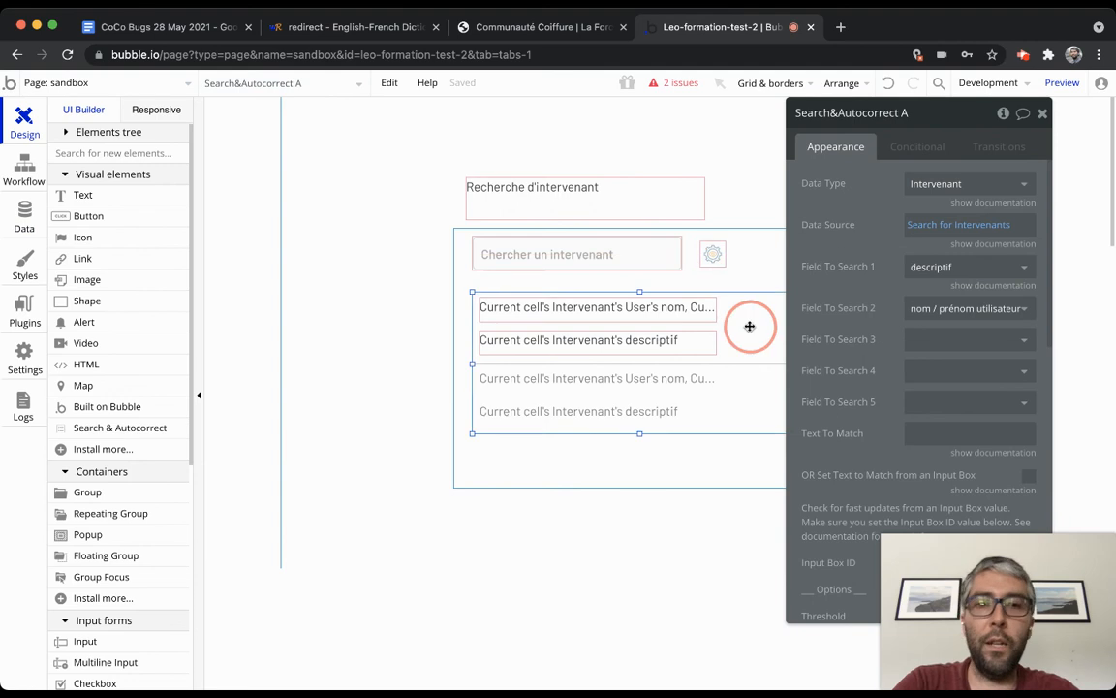
pyautogui.click(713, 262)
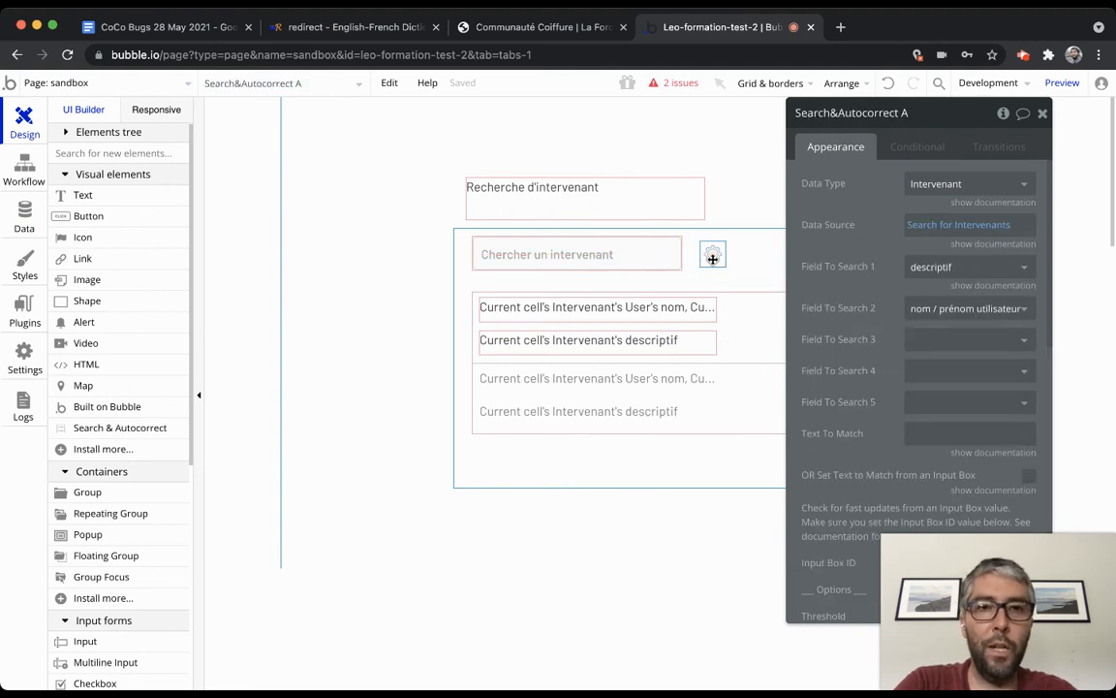
# Create a workflow event on the sandbox page of the type "Do when condition is true".
pyautogui.click(25, 171)
pyautogui.click(99, 196)
pyautogui.moveTo(154, 298)
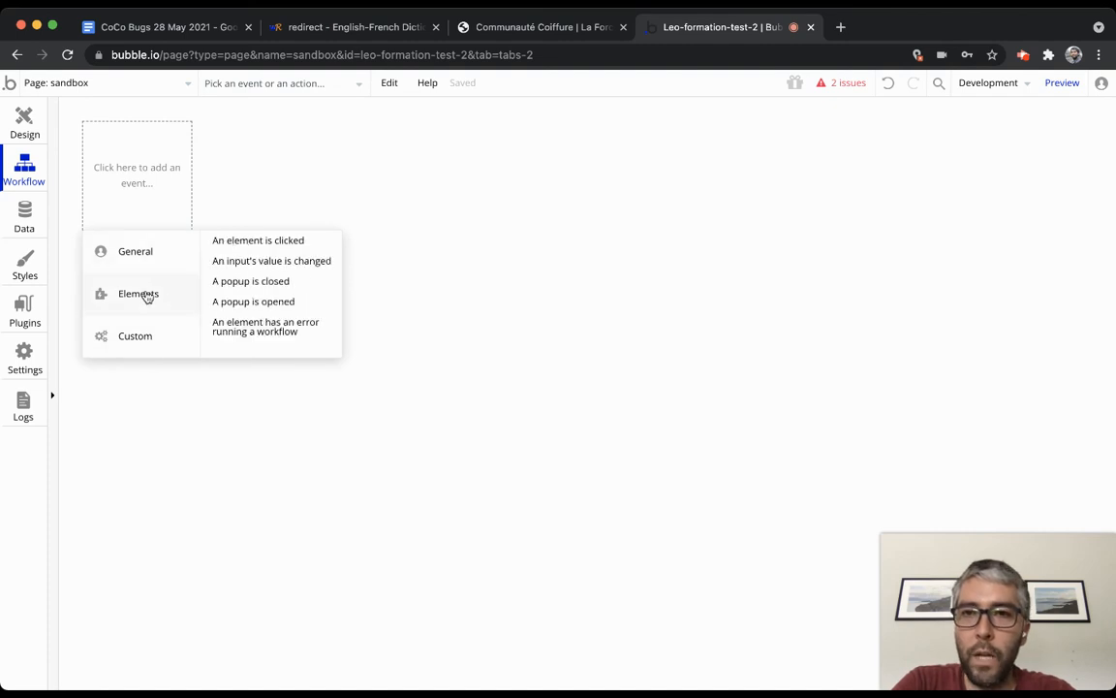
pyautogui.moveTo(148, 258)
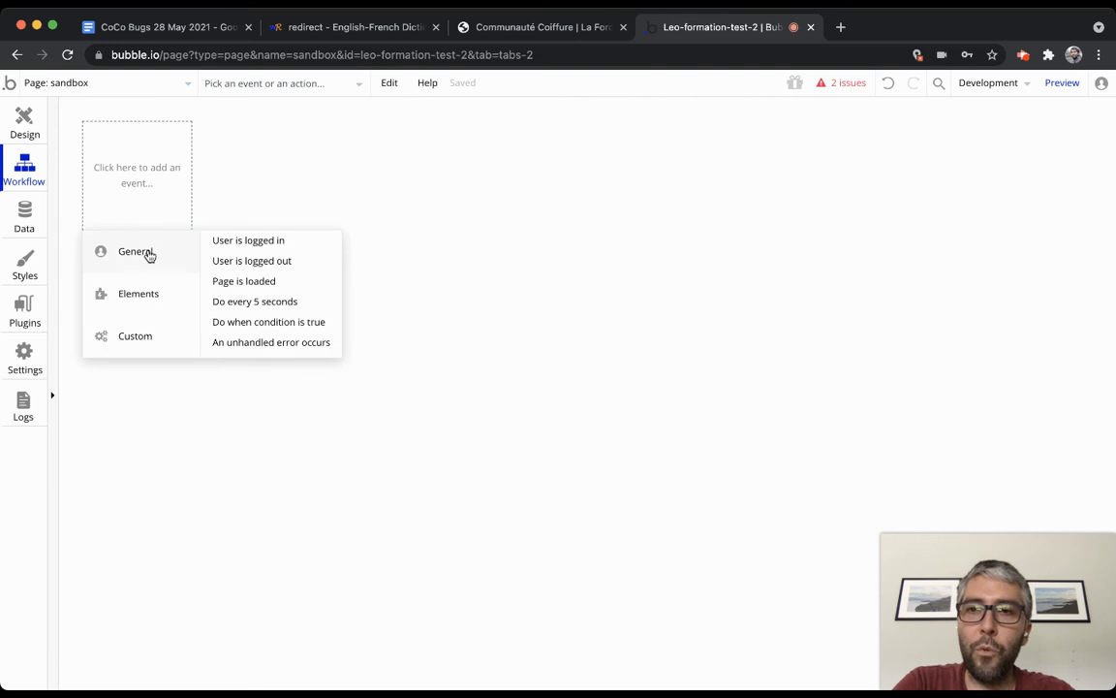
pyautogui.click(288, 323)
# Set the event's Only when condition to Search&Autocorrect A's Matches:count > 0.
pyautogui.click(878, 254)
pyautogui.scroll(-3, 904, 411)
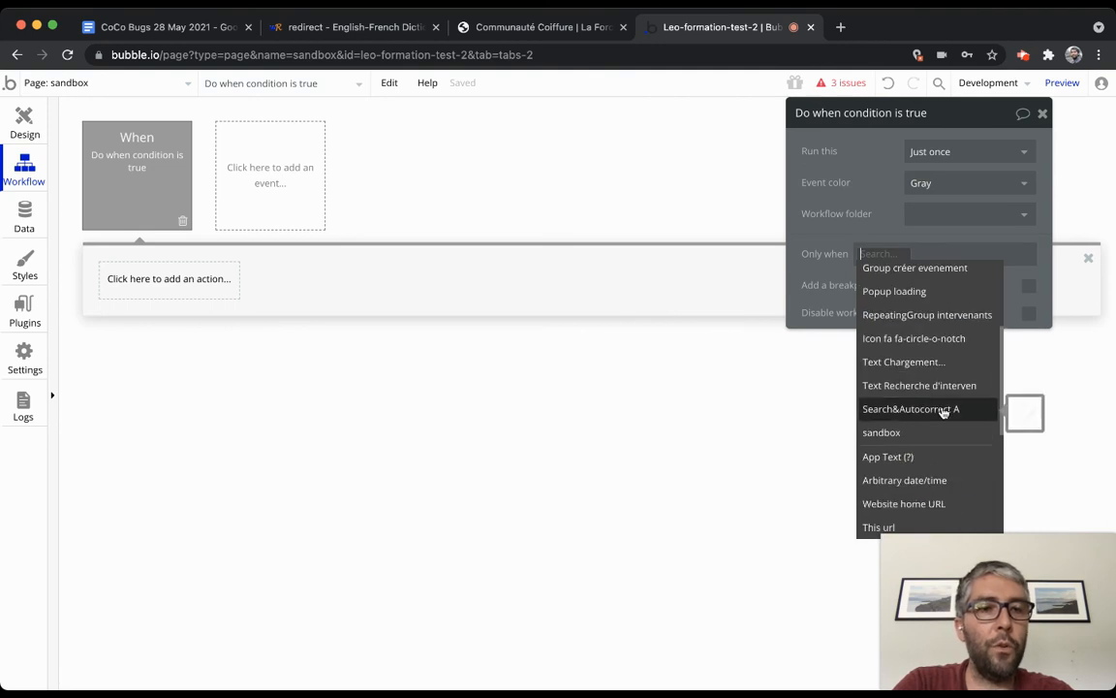
pyautogui.click(910, 409)
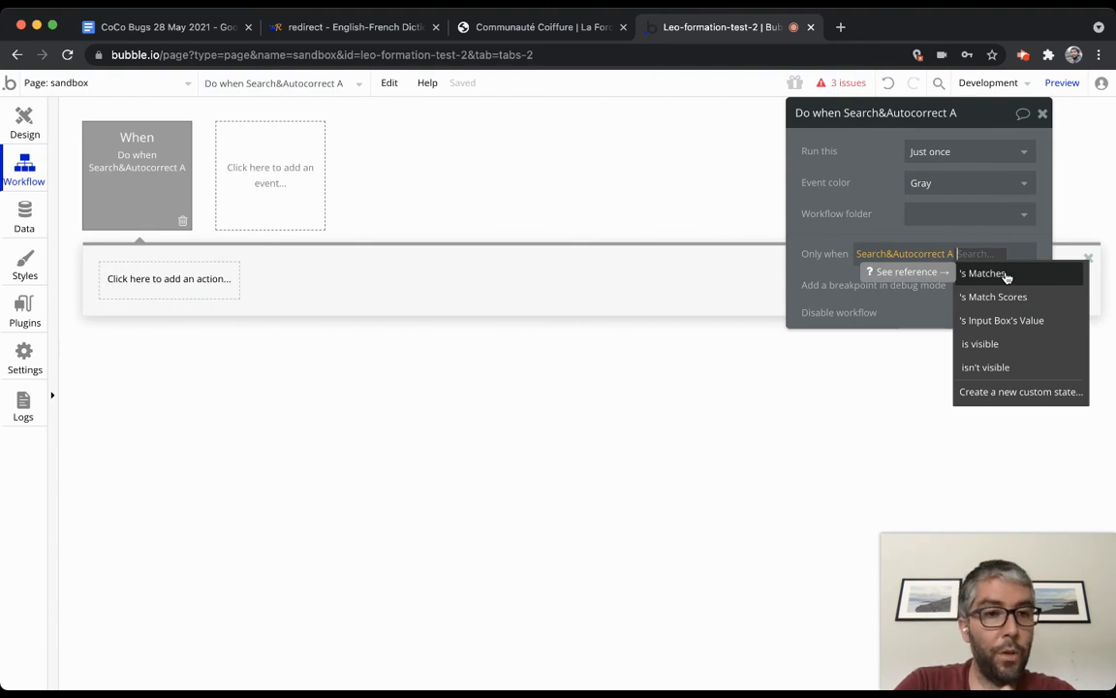
pyautogui.click(1006, 276)
pyautogui.scroll(-5, 945, 329)
pyautogui.scroll(5, 916, 388)
pyautogui.click(905, 290)
pyautogui.click(896, 360)
pyautogui.write('0')
pyautogui.click(824, 254)
# Delete the workflow event that is conditioned on the Search&Autocorrect matches count.
pyautogui.click(192, 283)
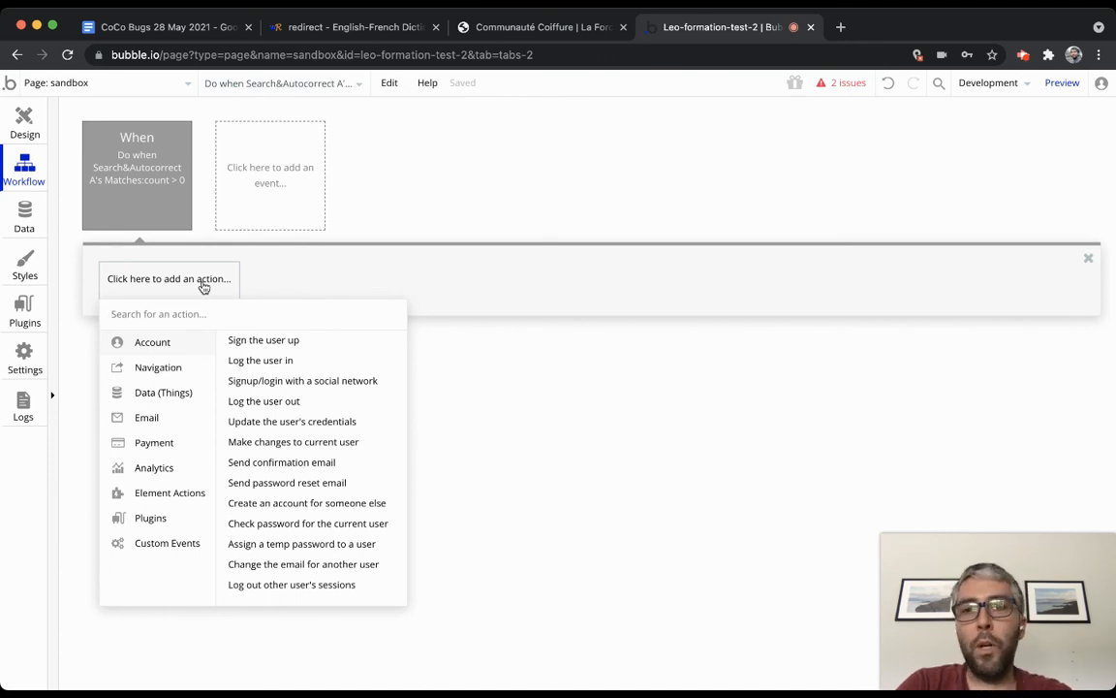
pyautogui.click(115, 173)
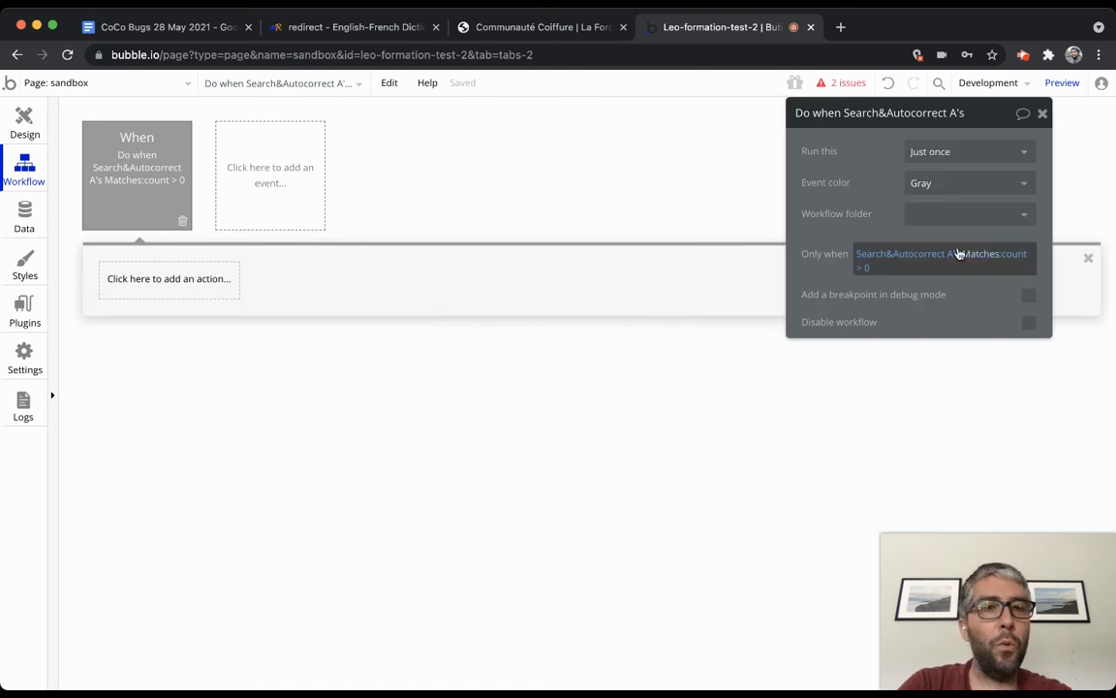
pyautogui.click(183, 222)
# Set the data source of the intervenants repeating group to Search&Autocorrect A's Matches.
pyautogui.click(13, 117)
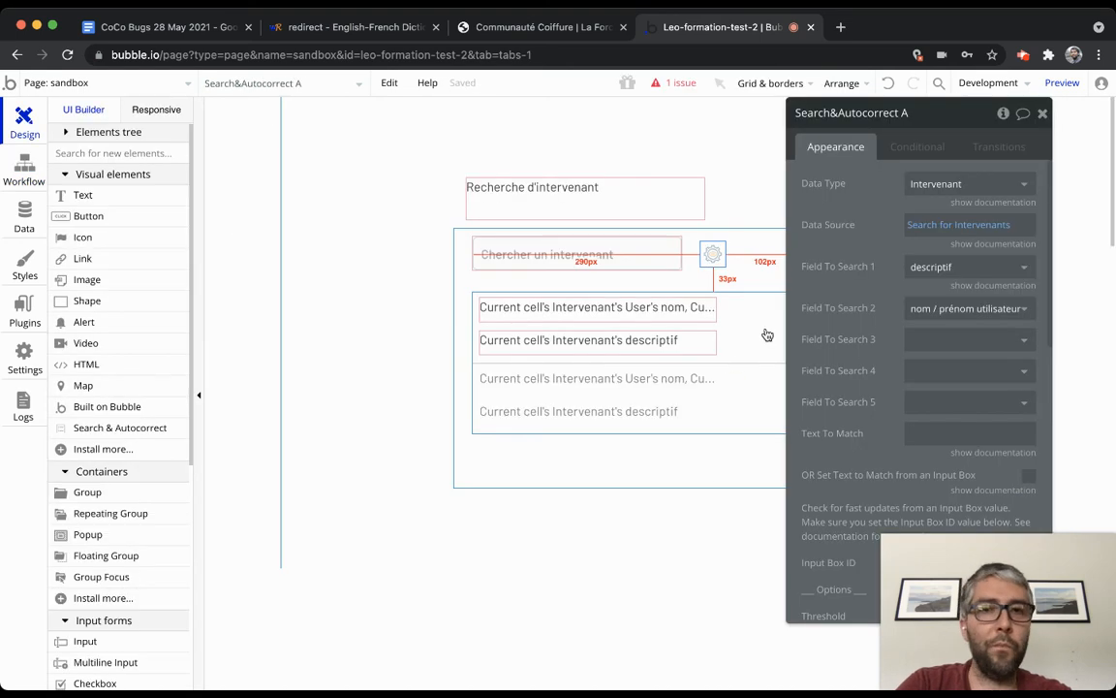
pyautogui.click(751, 360)
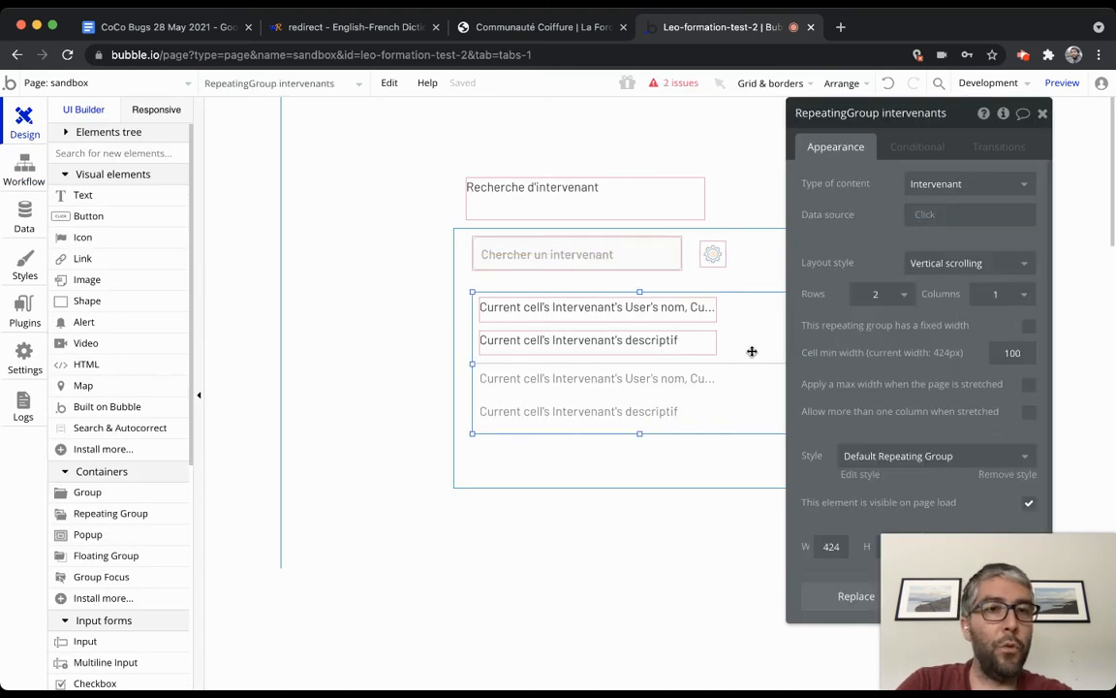
pyautogui.click(920, 216)
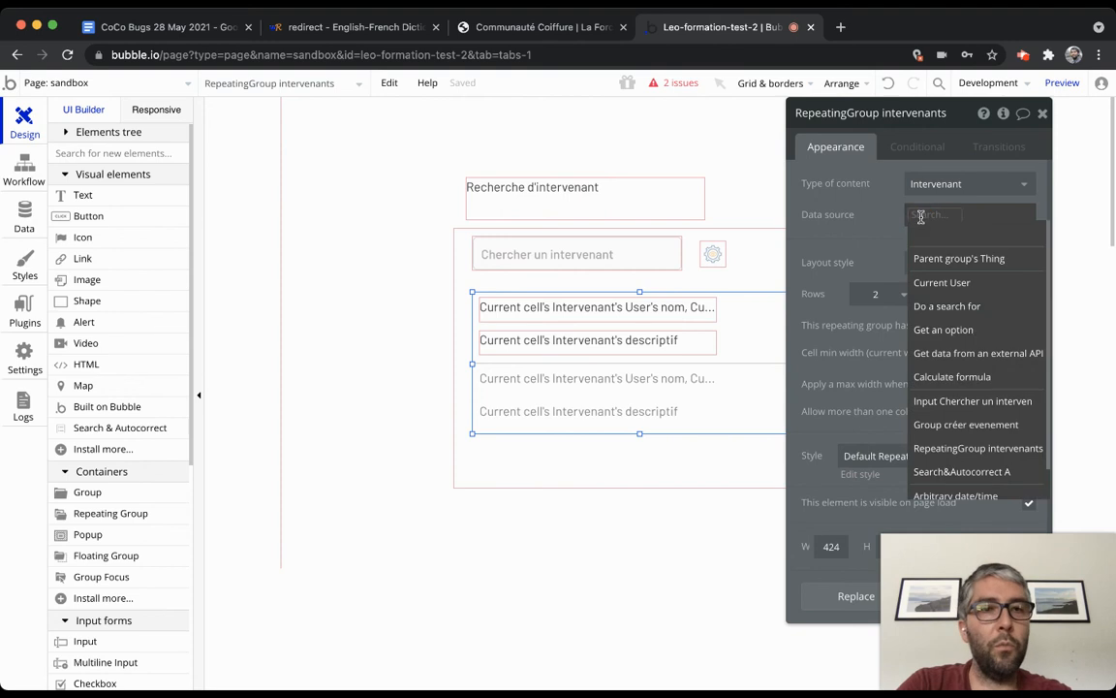
pyautogui.scroll(-1, 979, 350)
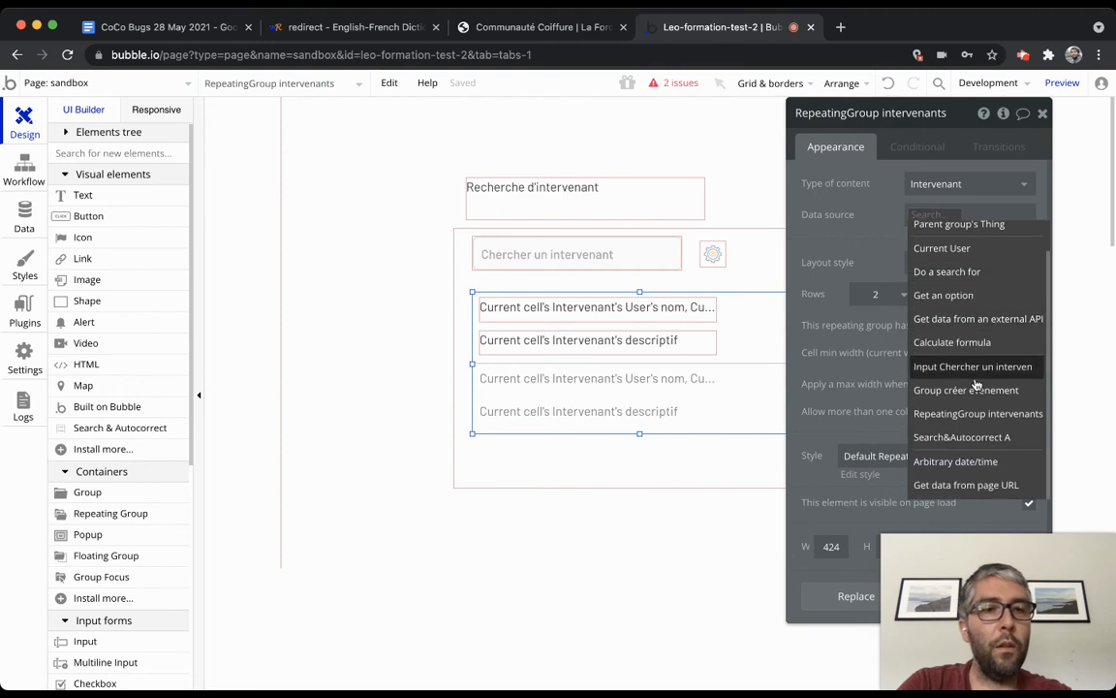
pyautogui.click(974, 442)
pyautogui.click(927, 247)
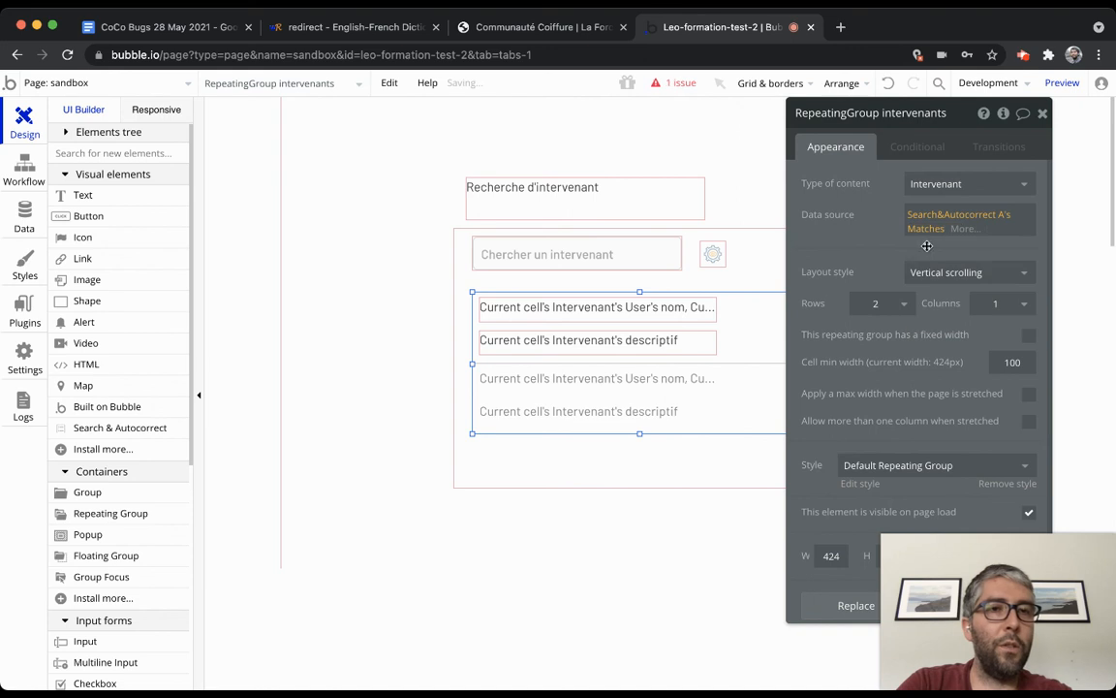
# Review the properties of the Search & Autocorrect element, the intervenants repeating group and the "Chercher un intervenant" input.
pyautogui.click(712, 253)
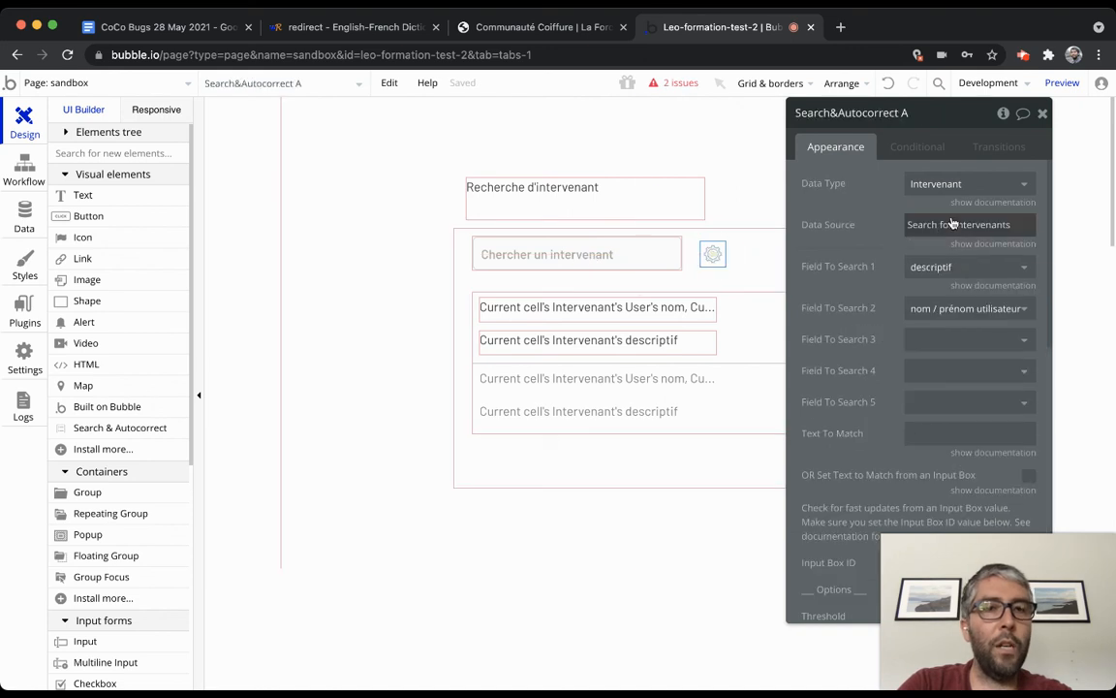
pyautogui.click(711, 344)
pyautogui.click(739, 382)
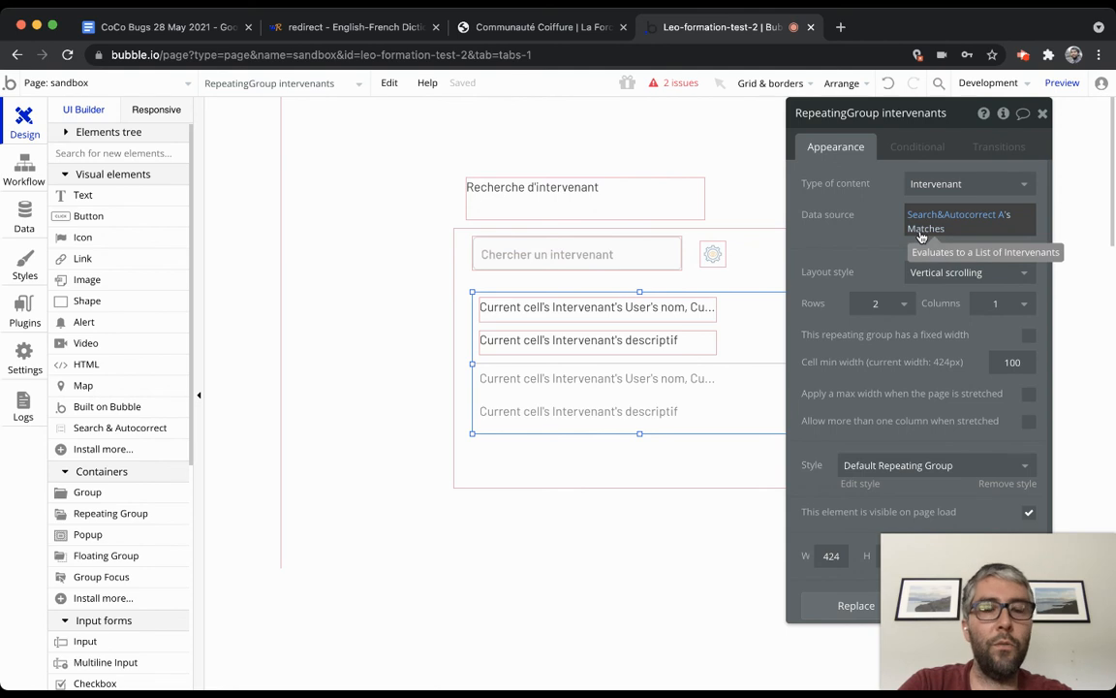
pyautogui.click(717, 254)
pyautogui.moveTo(953, 126); pyautogui.dragTo(236, 112)
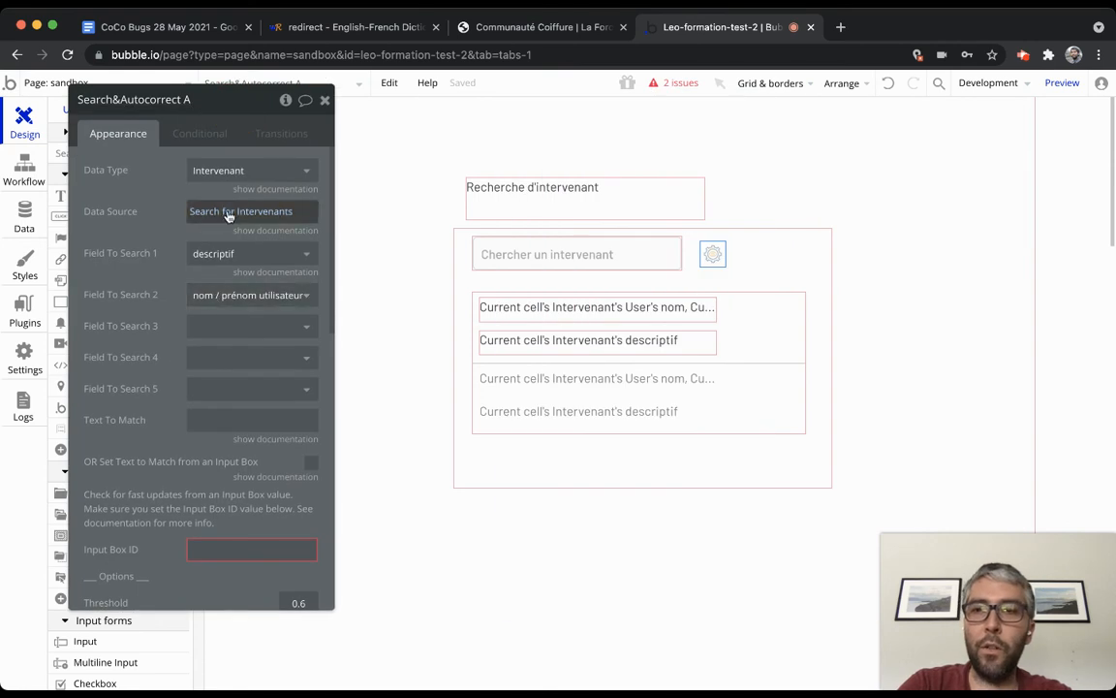
pyautogui.click(542, 262)
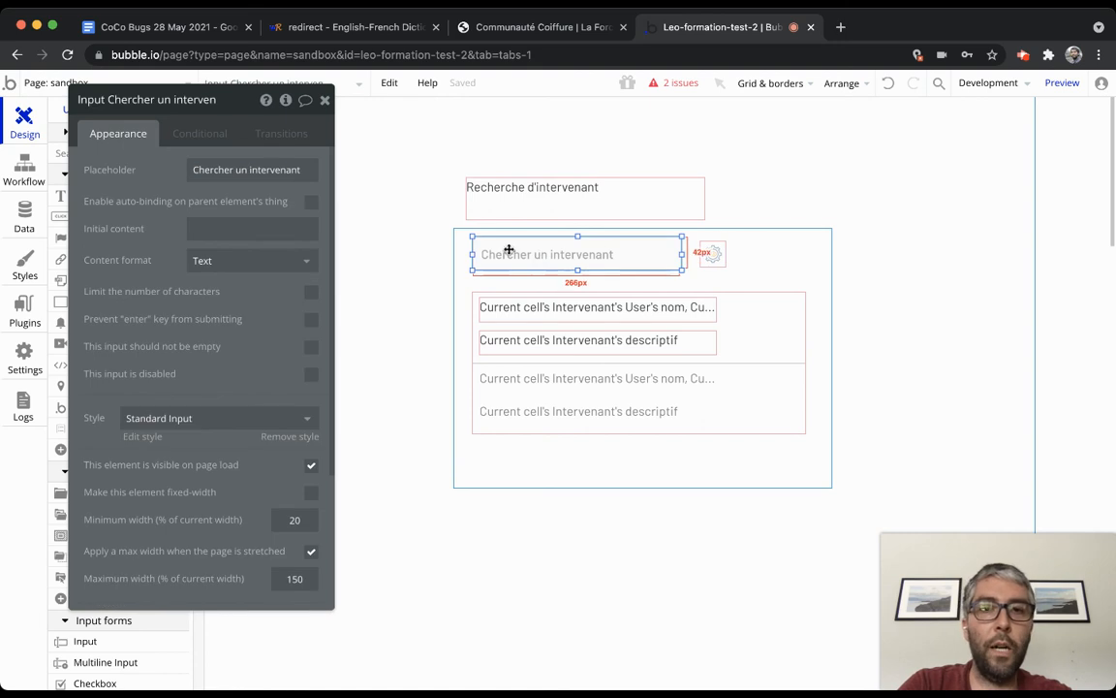
# Set the Search & Autocorrect element's Text To Match to the "Chercher un intervenant" input's value as dynamic data.
pyautogui.click(715, 254)
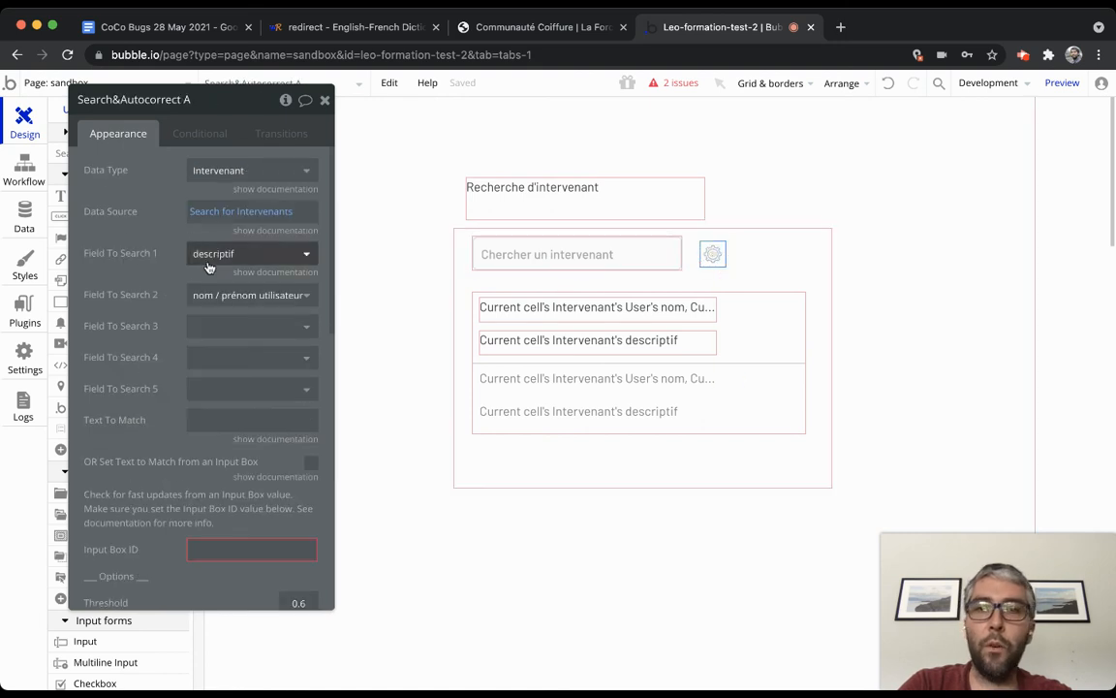
pyautogui.scroll(-3, 224, 374)
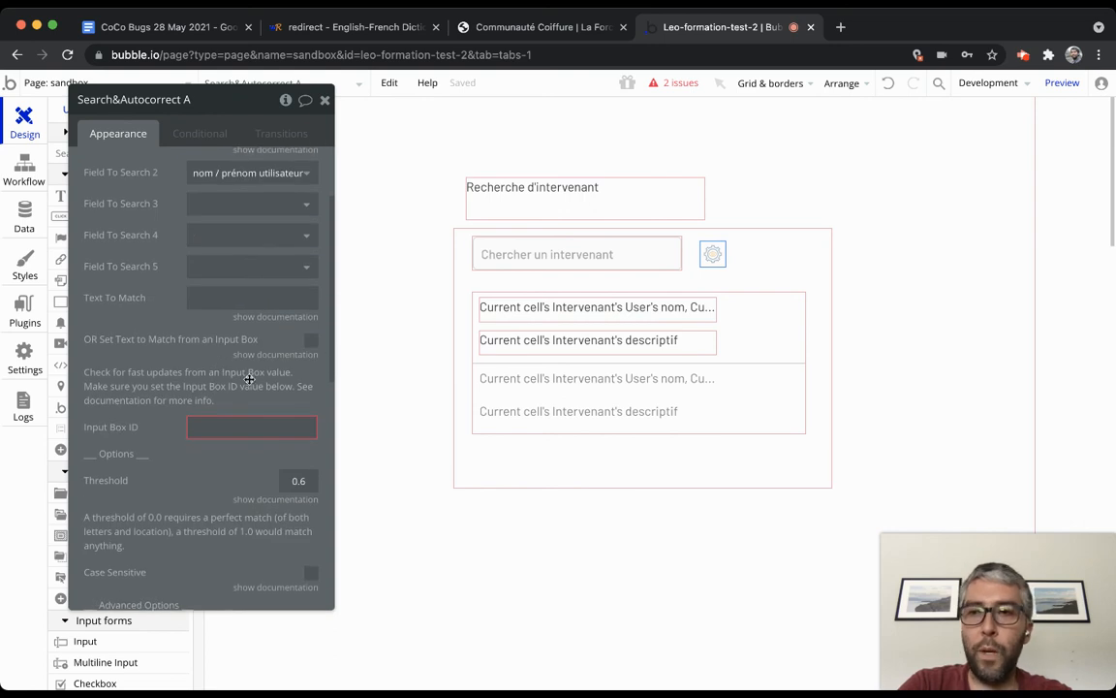
pyautogui.click(238, 301)
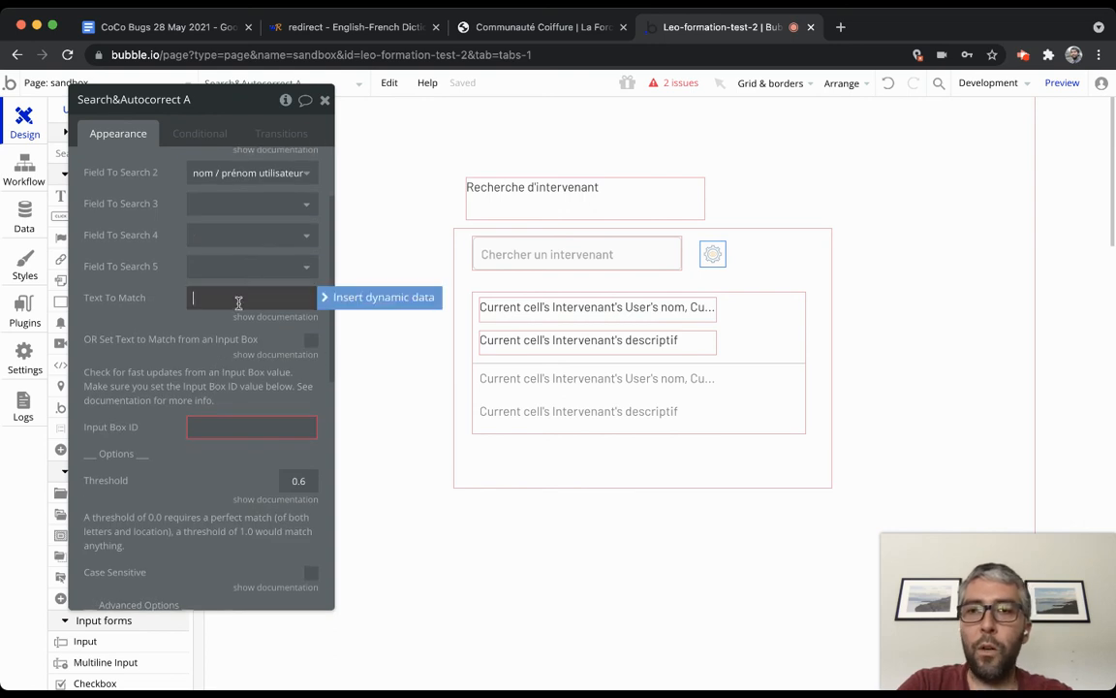
pyautogui.click(359, 303)
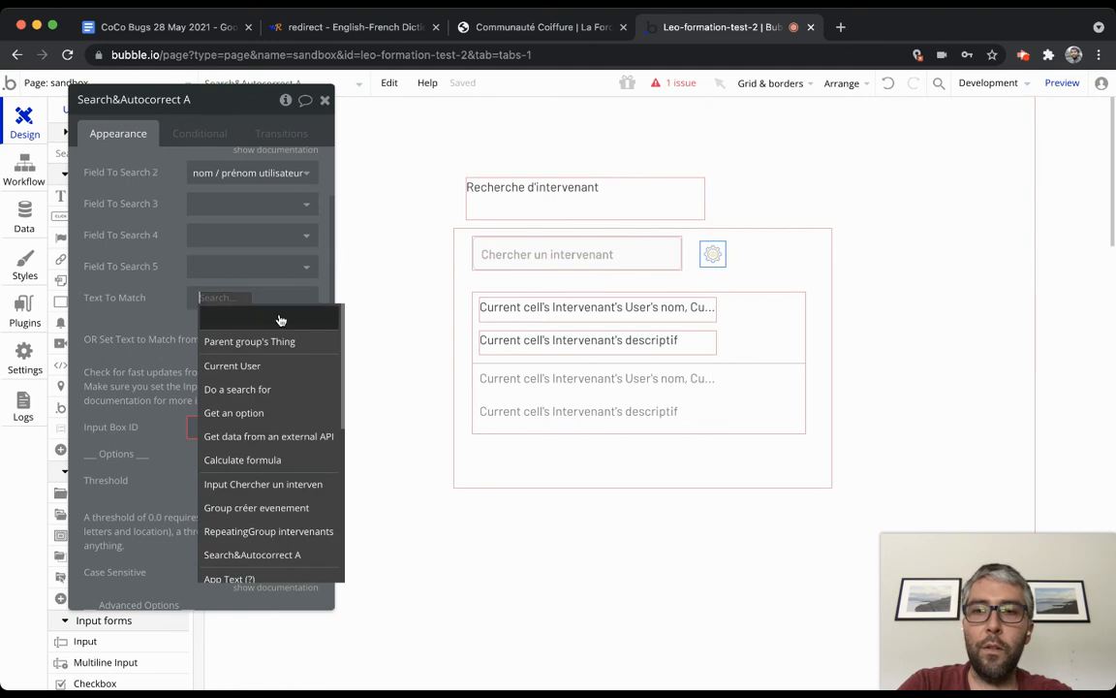
pyautogui.scroll(-2, 263, 455)
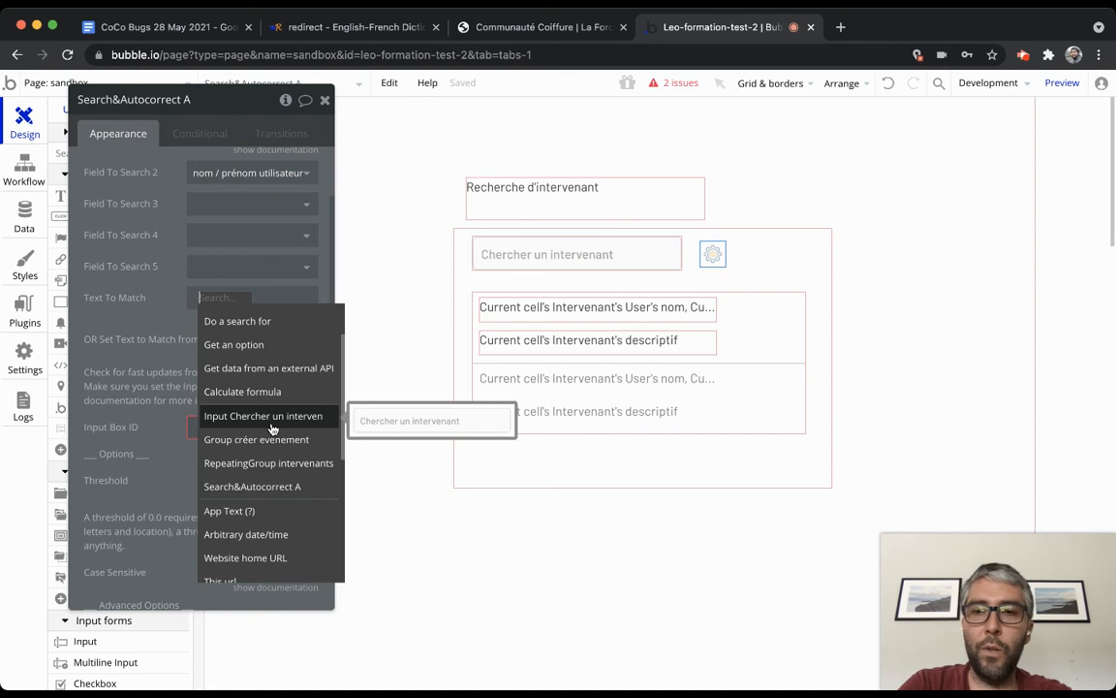
pyautogui.click(272, 416)
pyautogui.click(274, 328)
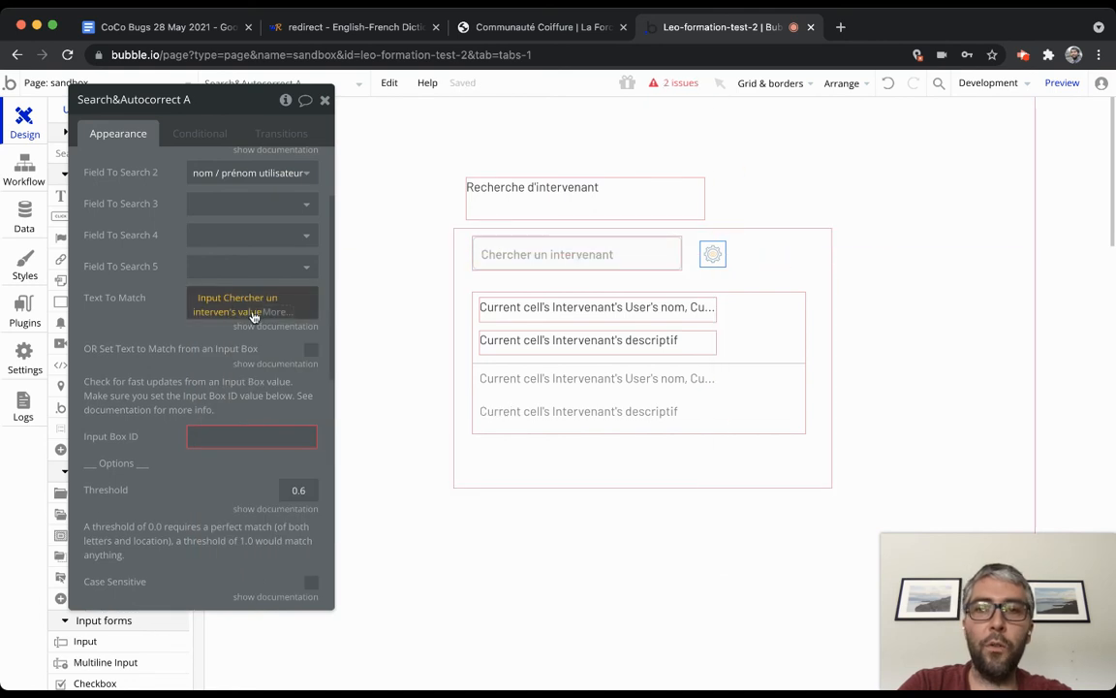
# Clear the Search & Autocorrect element's Text To Match and enable "OR Set Text to Match from an Input Box".
pyautogui.click(682, 254)
pyautogui.click(712, 254)
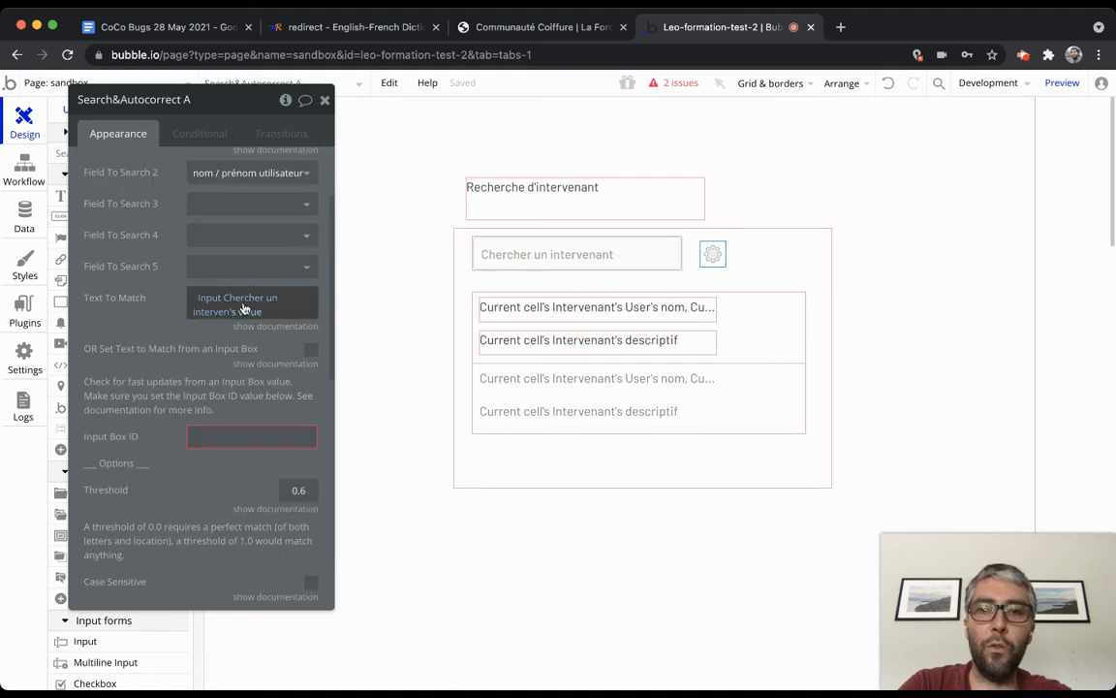
pyautogui.scroll(3, 249, 304)
pyautogui.scroll(-2, 232, 397)
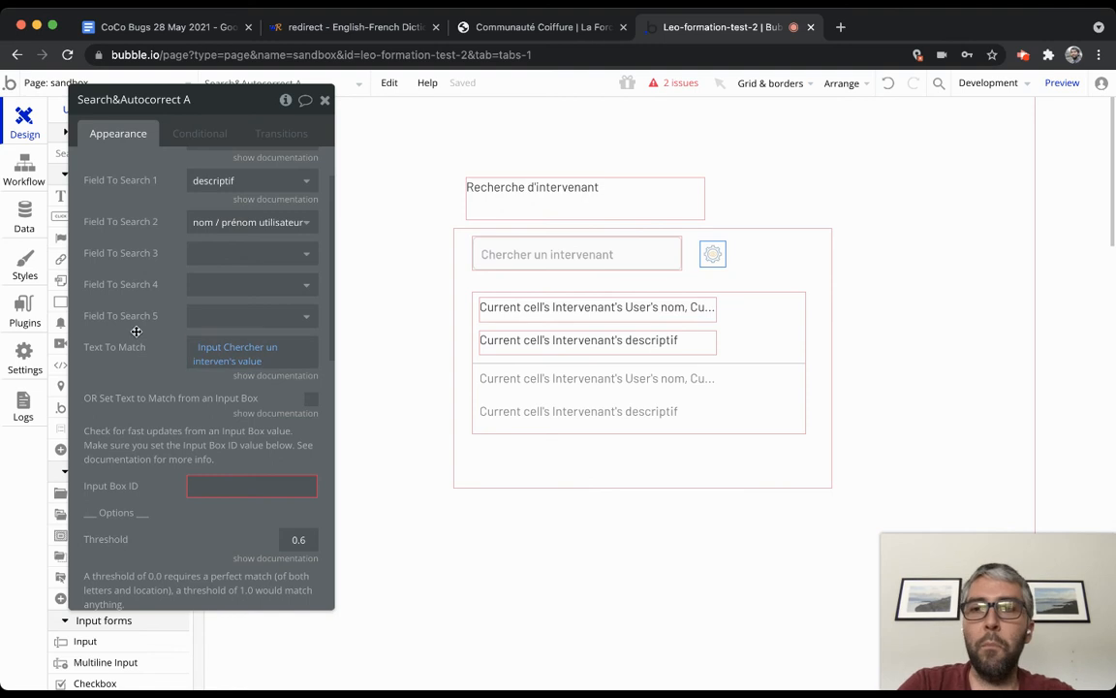
pyautogui.rightClick(249, 354)
pyautogui.click(335, 350)
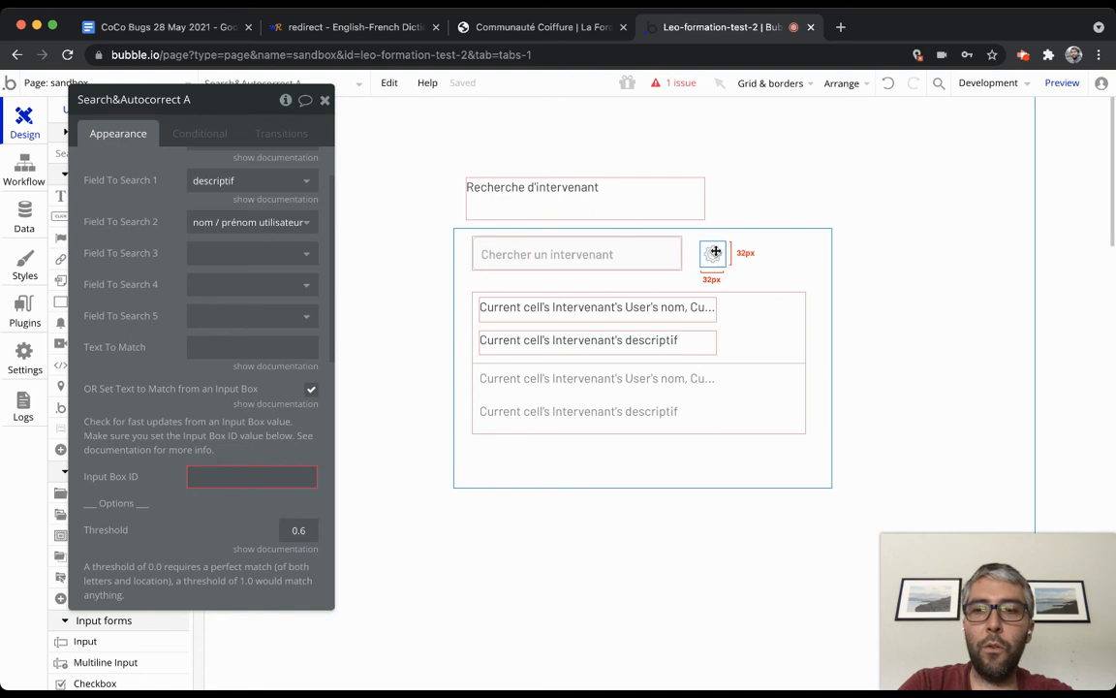
# Check the "Chercher un intervenant" input's properties for an ID to use as the Search & Autocorrect element's Input Box ID.
pyautogui.moveTo(546, 254)
pyautogui.mouseDown()
pyautogui.moveTo(458, 281)
pyautogui.moveTo(559, 248)
pyautogui.moveTo(566, 255)
pyautogui.mouseUp()
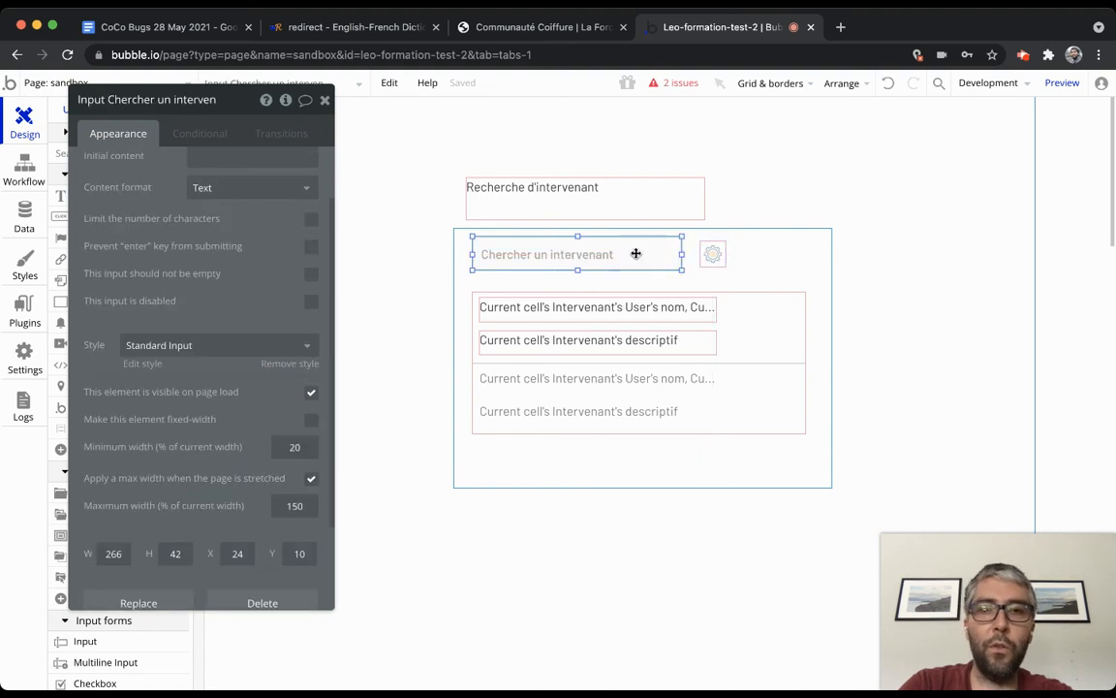
pyautogui.click(711, 253)
pyautogui.scroll(-3, 240, 369)
pyautogui.click(234, 381)
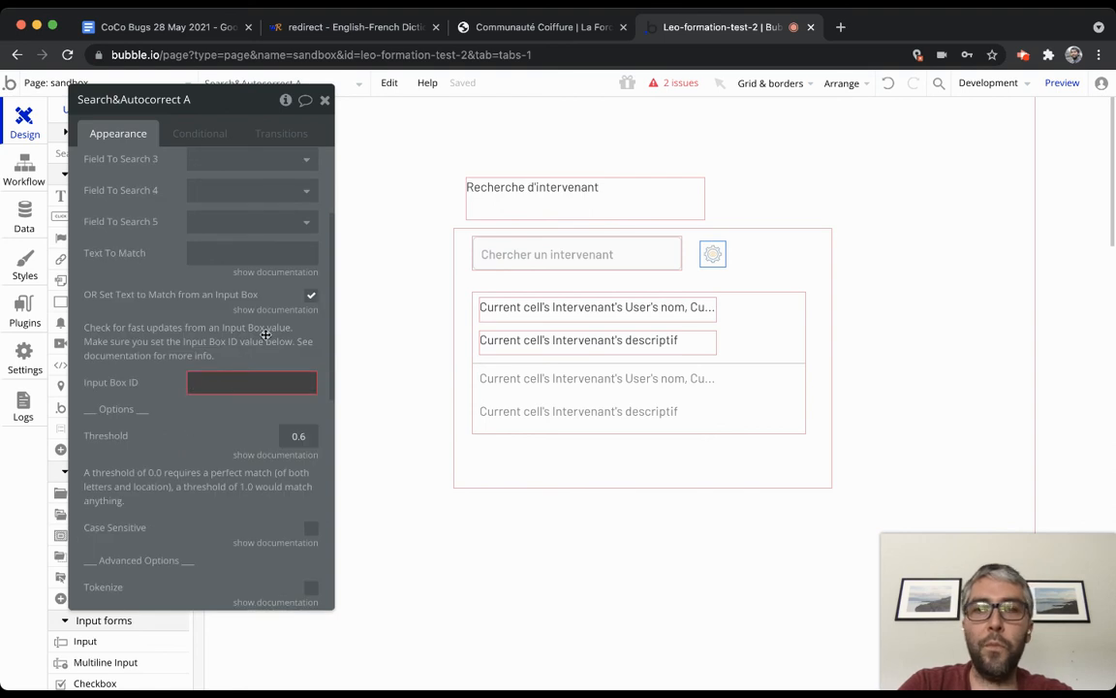
pyautogui.click(312, 296)
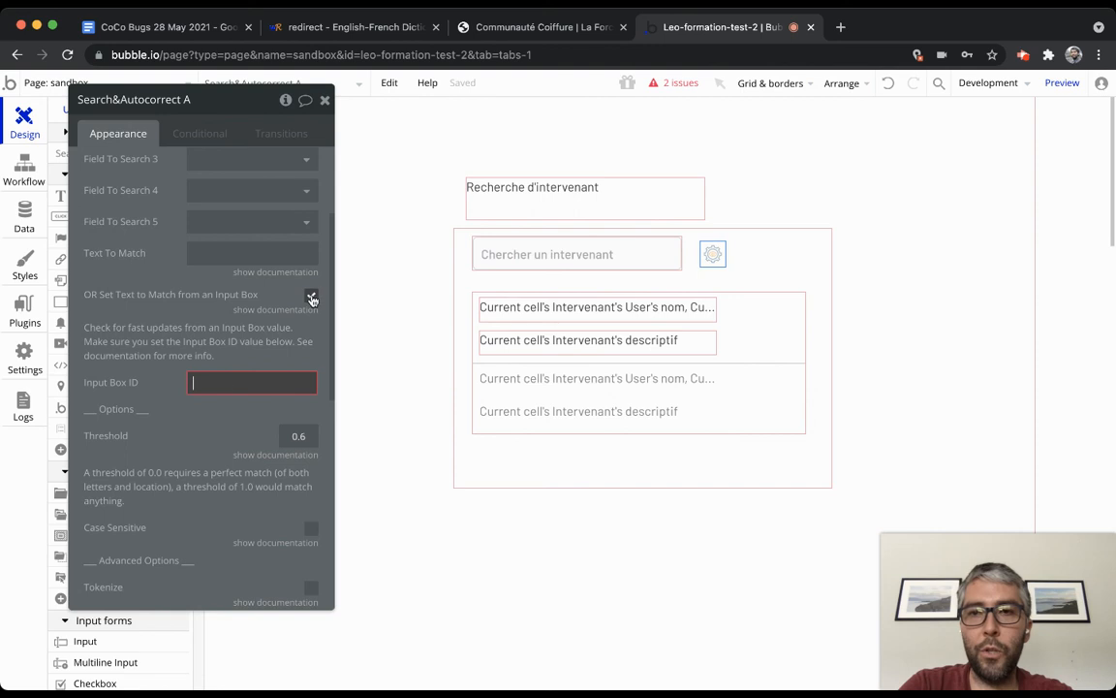
pyautogui.click(567, 254)
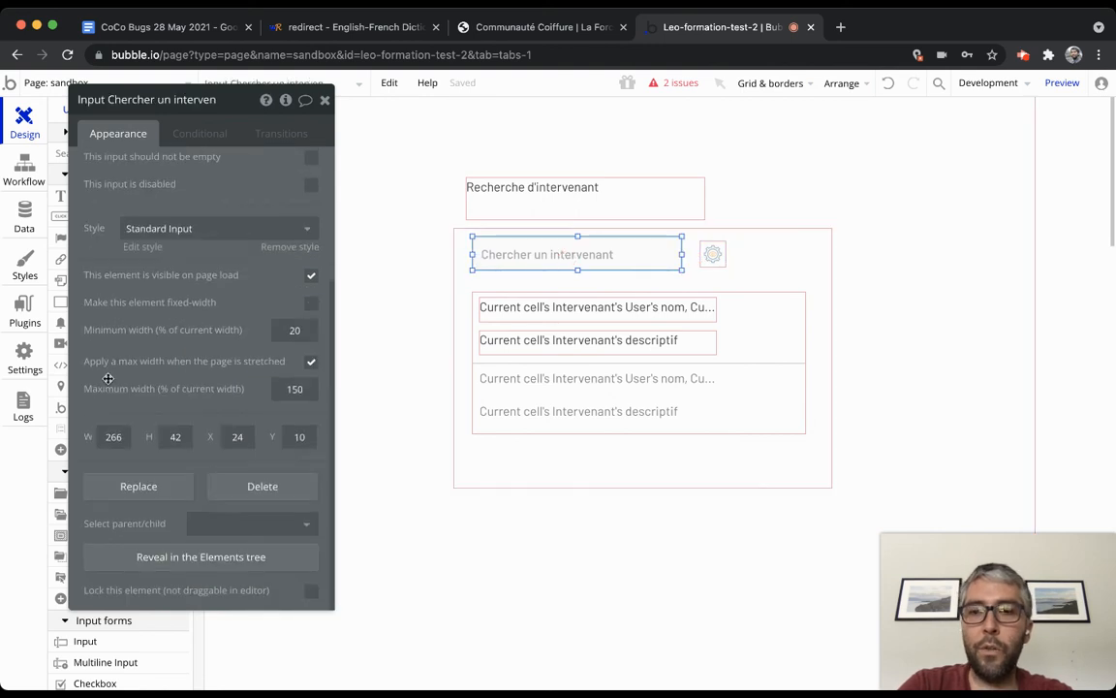
pyautogui.moveTo(203, 511); pyautogui.dragTo(286, 474)
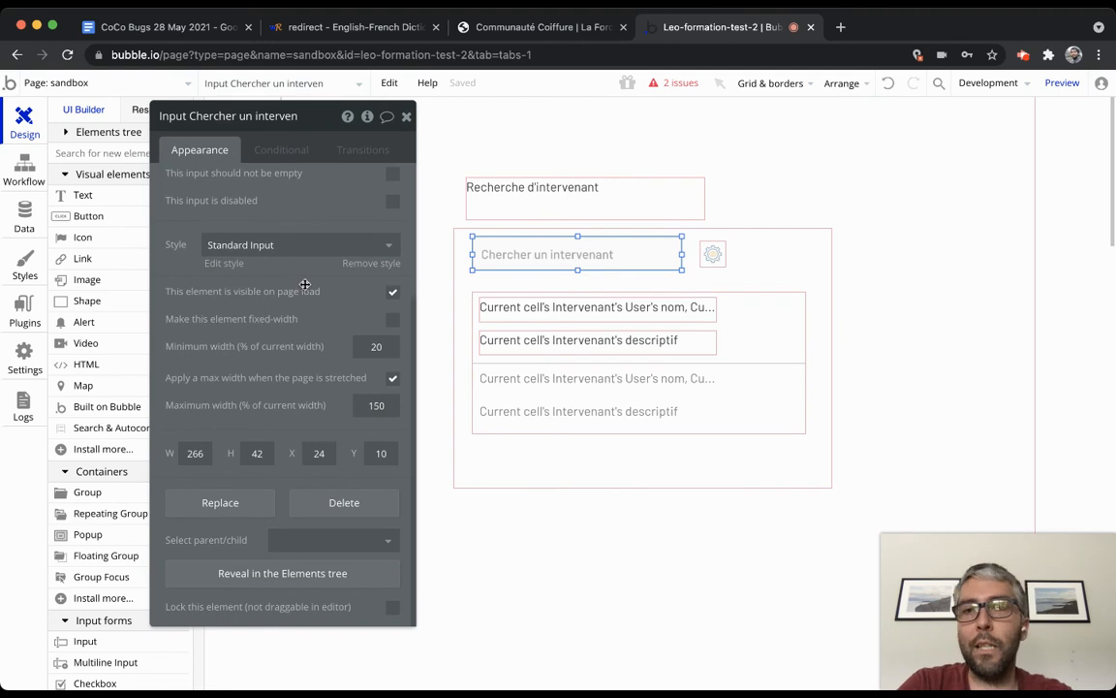
# In the app's general settings, enable the option to expose an ID attribute for HTML elements.
pyautogui.click(25, 351)
pyautogui.scroll(-5, 244, 381)
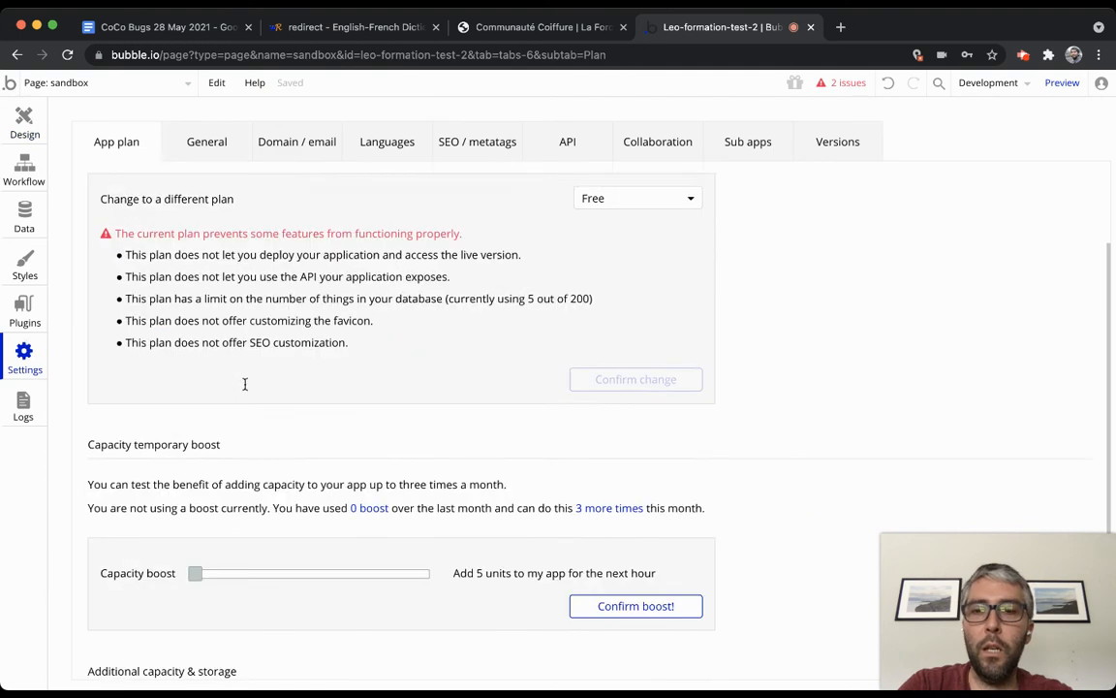
pyautogui.click(206, 143)
pyautogui.scroll(-5, 414, 314)
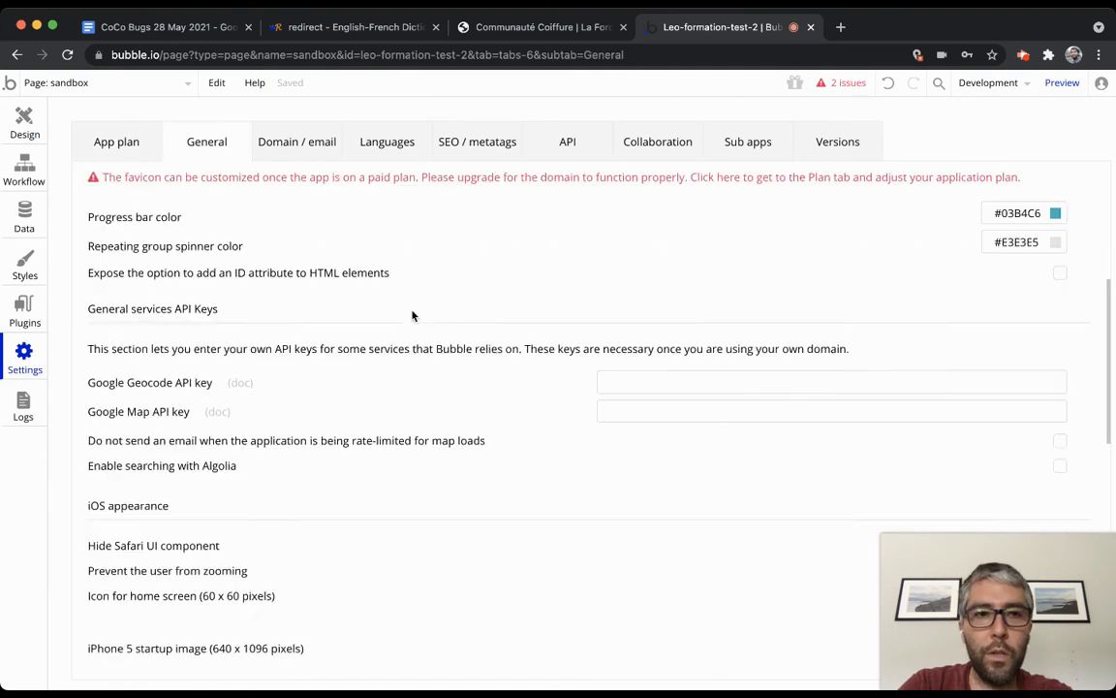
pyautogui.scroll(10, 534, 357)
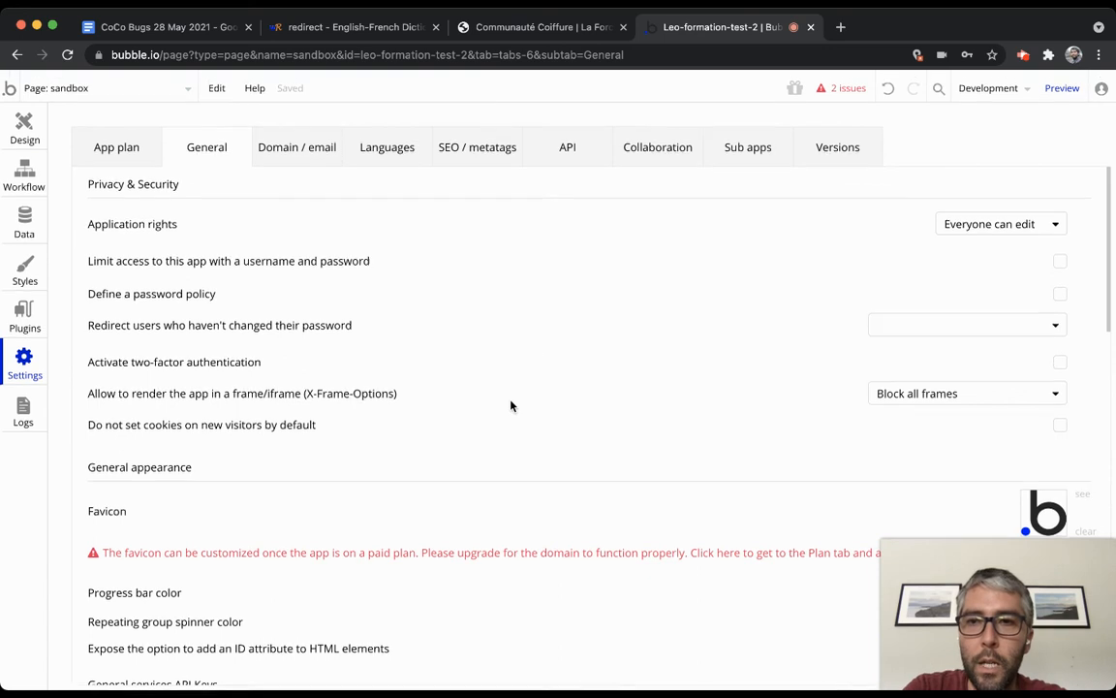
pyautogui.scroll(-5, 451, 342)
pyautogui.scroll(-1, 175, 313)
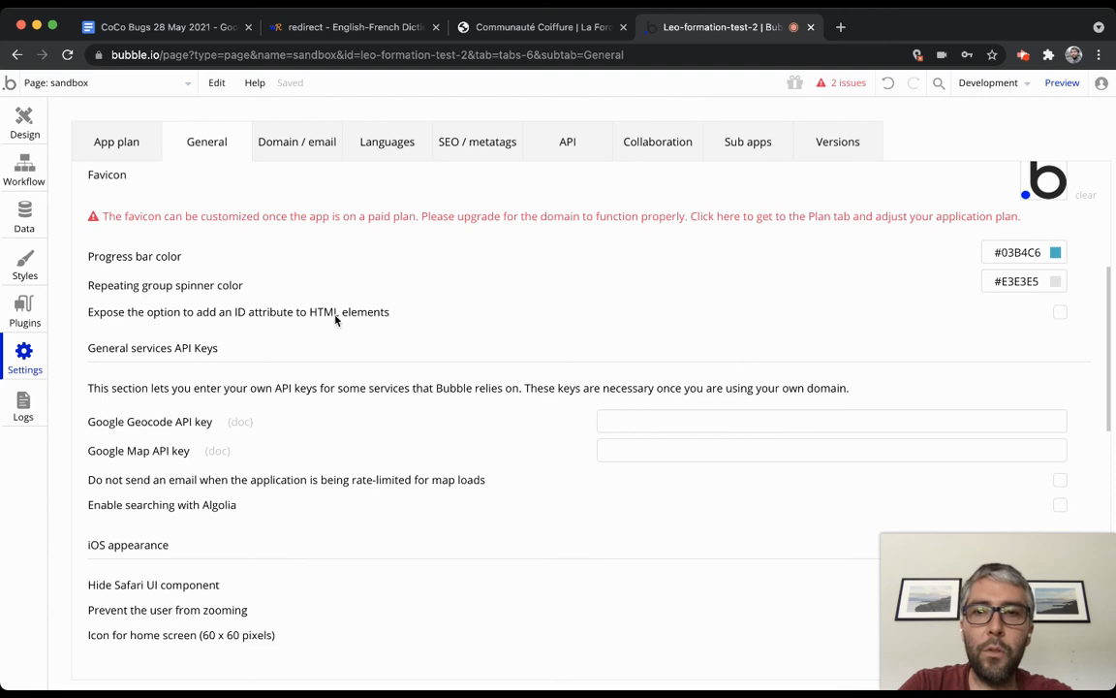
pyautogui.click(1061, 315)
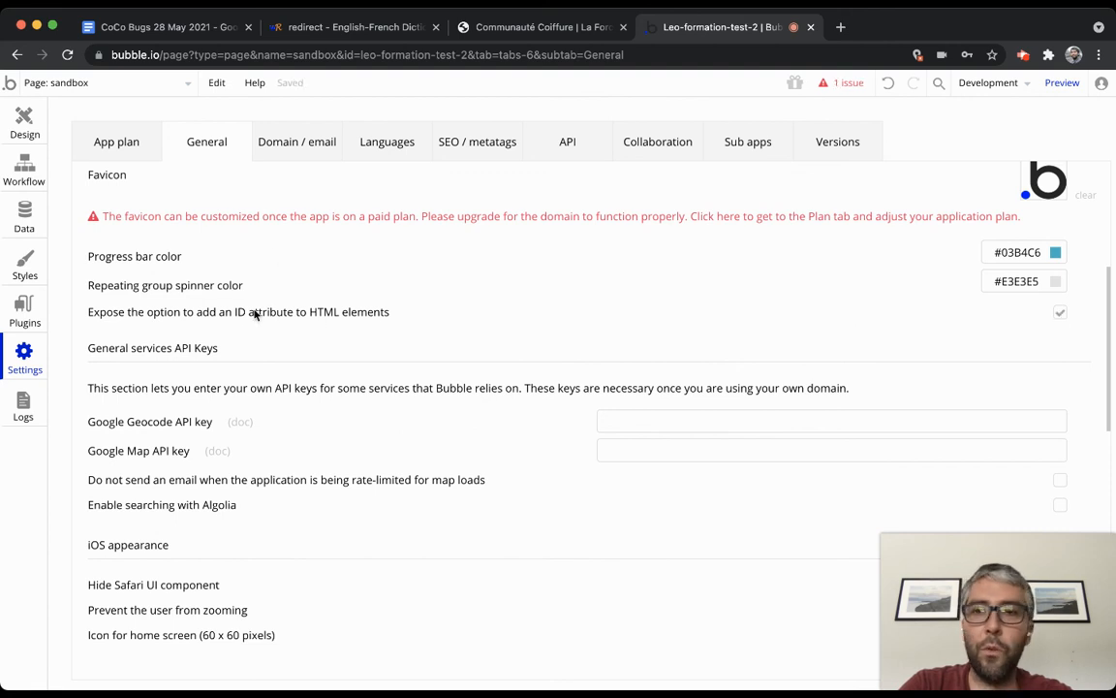
# Set the ID Attribute of the "Chercher un intervenant" input on the sandbox page to recherche_intervenant.
pyautogui.click(25, 123)
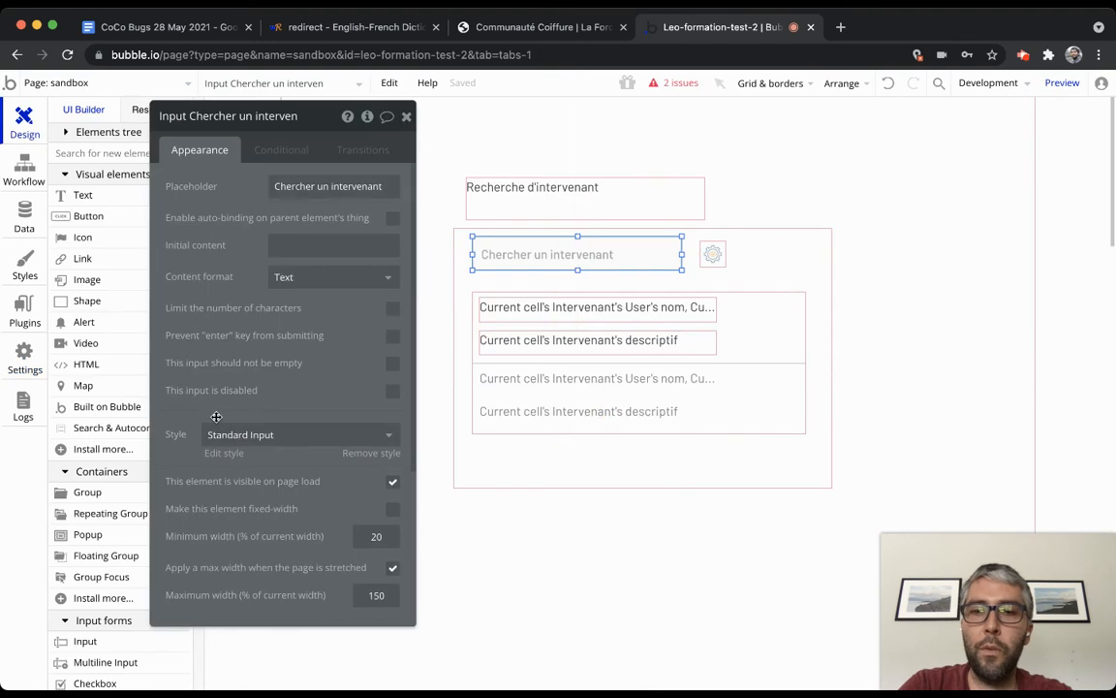
pyautogui.scroll(-3, 216, 417)
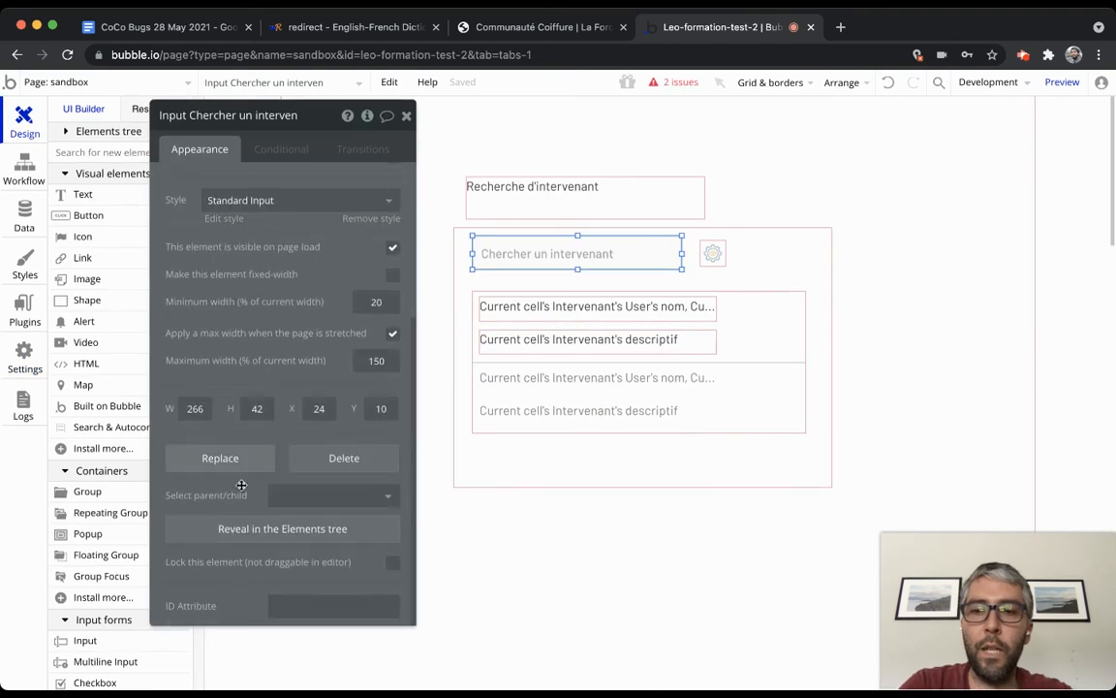
pyautogui.click(324, 606)
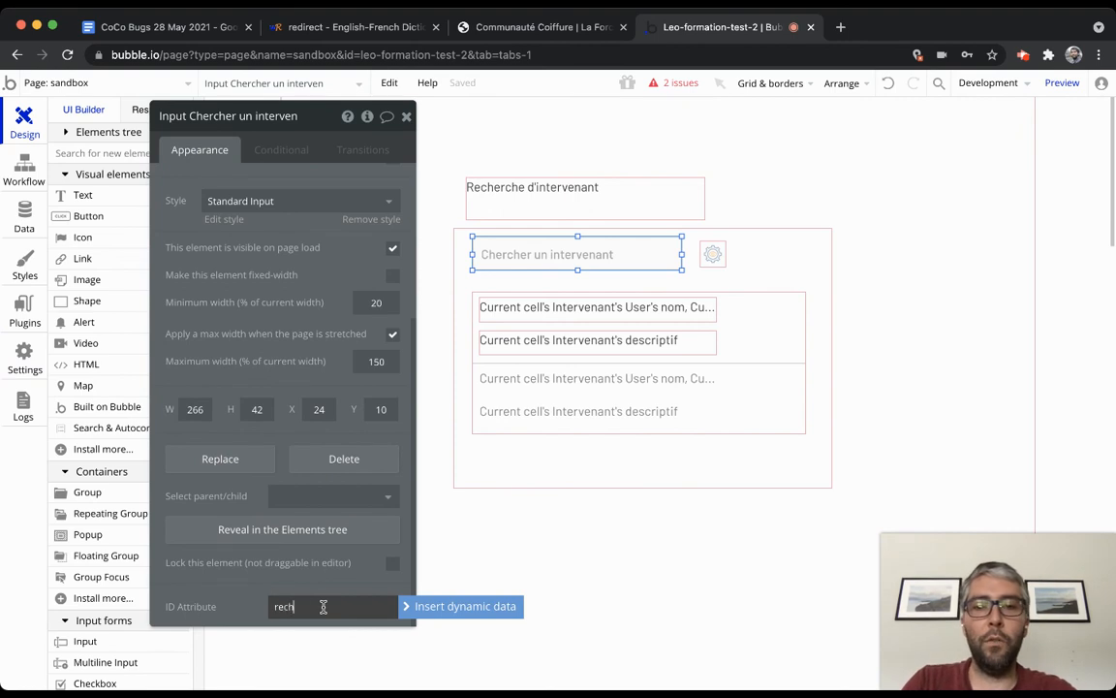
pyautogui.write('recherce')
pyautogui.press('BackSpace')
pyautogui.write('he_intervenant')
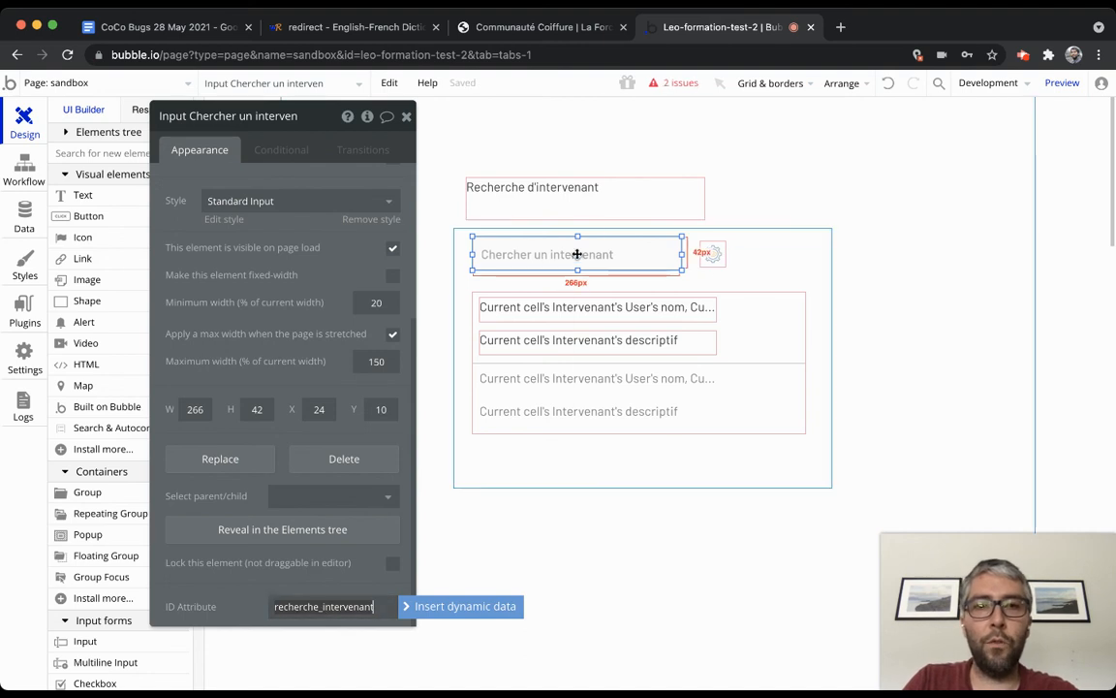
# Copy the input's ID recherche_intervenant into the Search & Autocorrect element's Input Box ID.
pyautogui.click(713, 251)
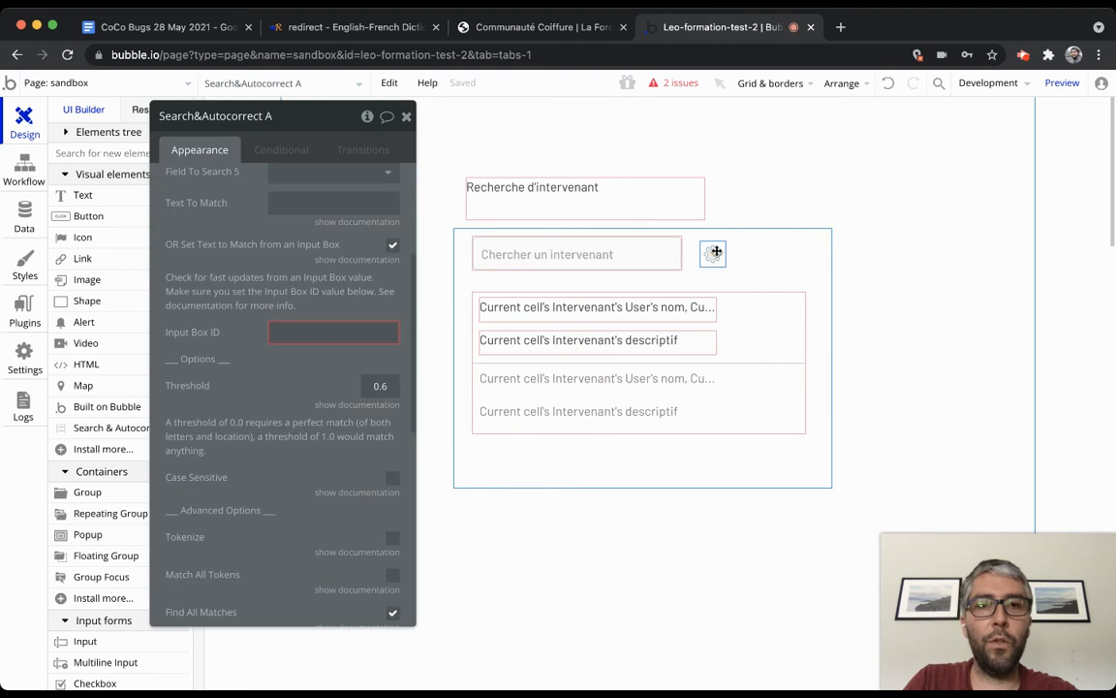
pyautogui.click(572, 266)
pyautogui.click(337, 606)
pyautogui.hotkey('ctrl', 'c')
pyautogui.click(713, 255)
pyautogui.click(324, 332)
pyautogui.hotkey('ctrl', 'v')
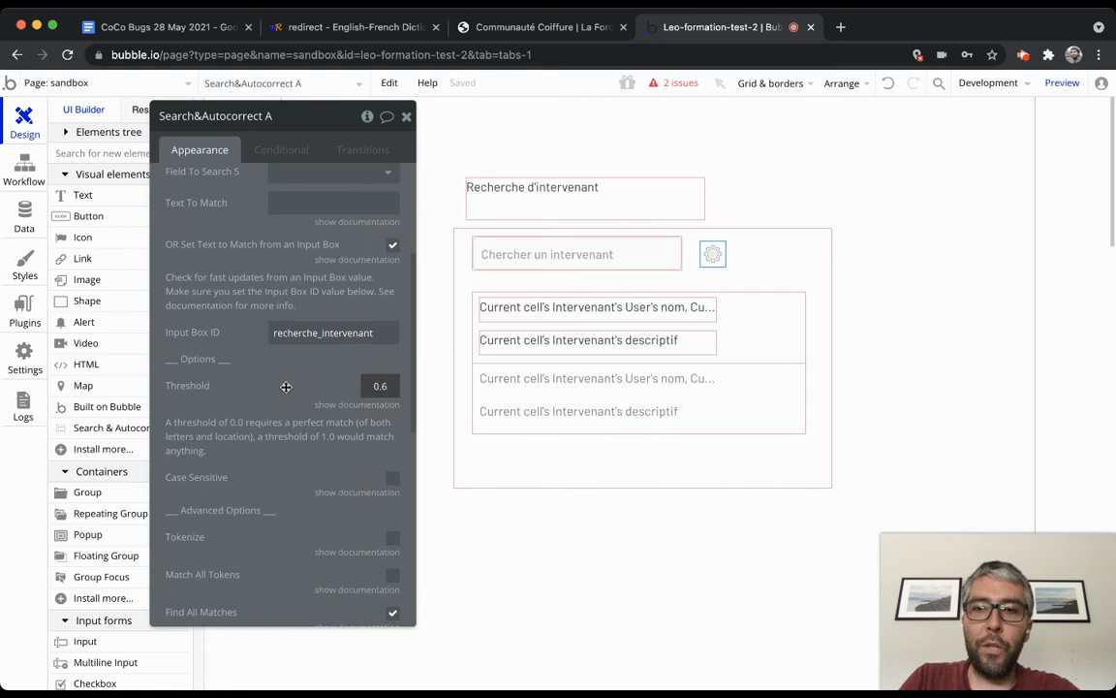
# Set the Search & Autocorrect element's Threshold to 0.4.
pyautogui.click(248, 422)
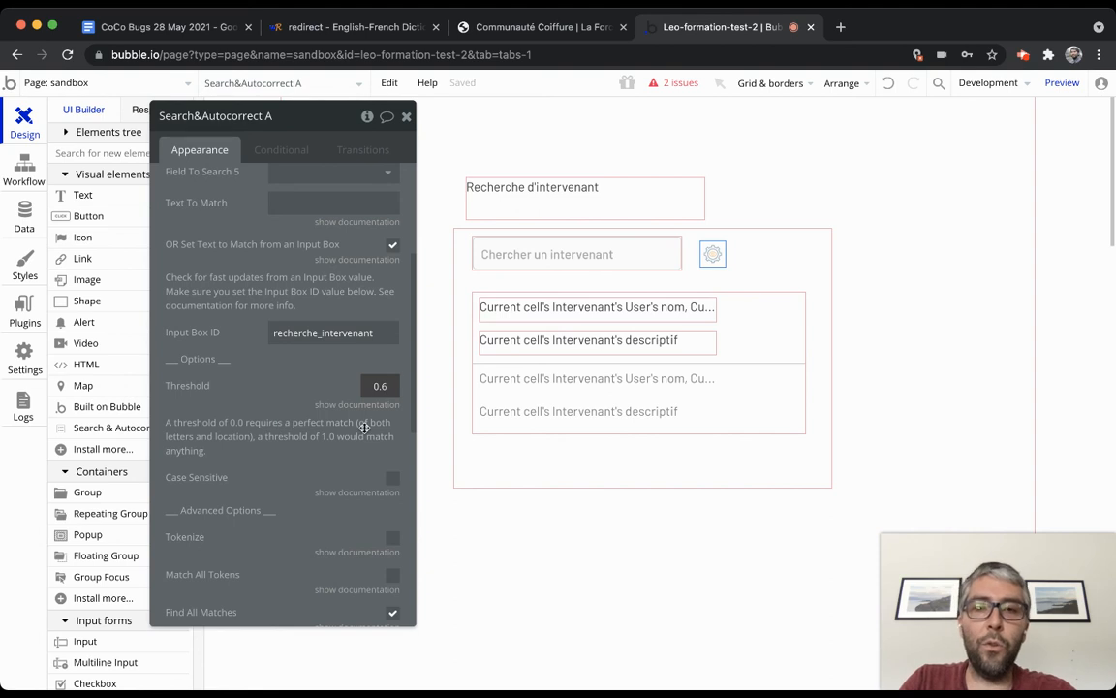
pyautogui.press('BackSpace')
pyautogui.write('0')
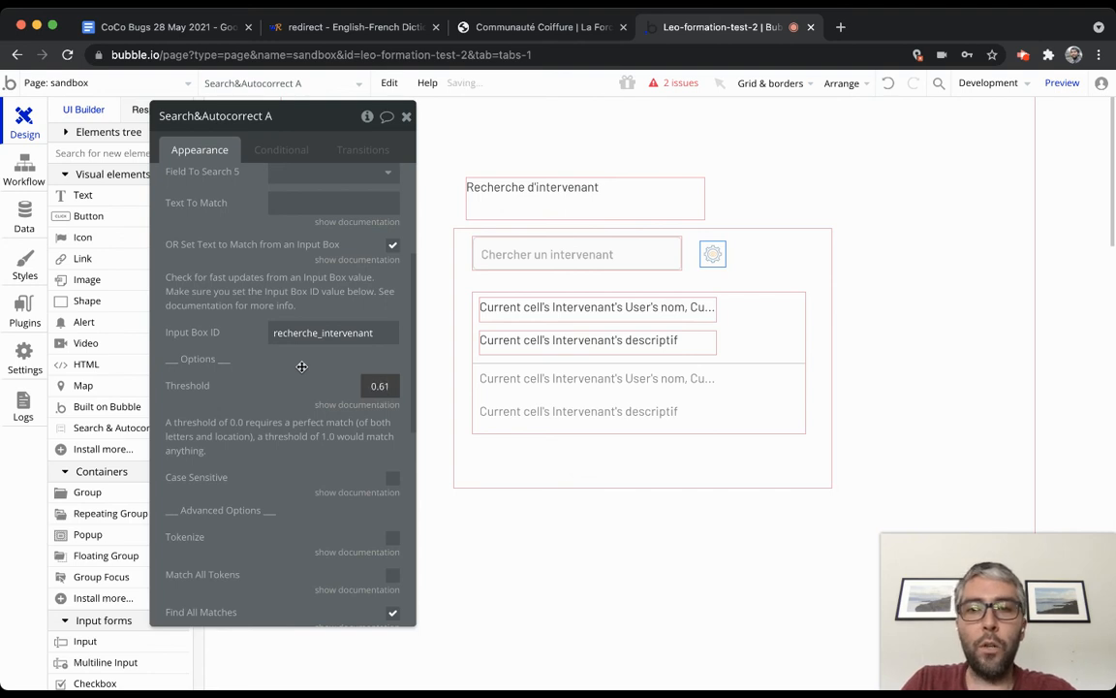
pyautogui.write('1.')
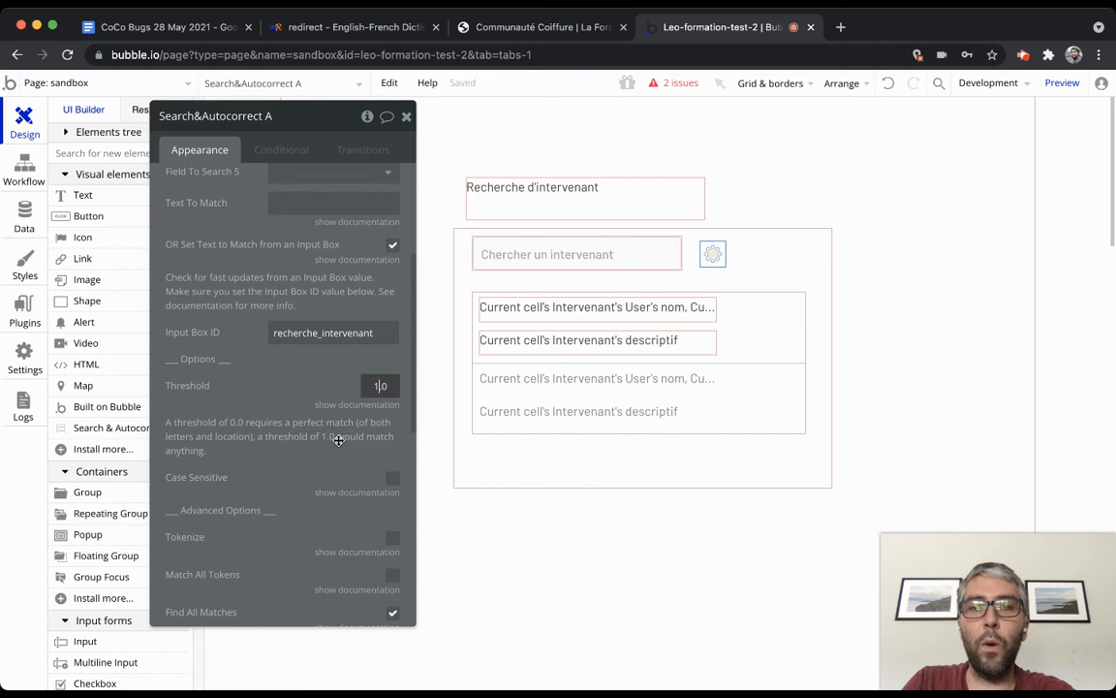
pyautogui.press('BackSpace')
pyautogui.press('BackSpace')
pyautogui.write('.4')
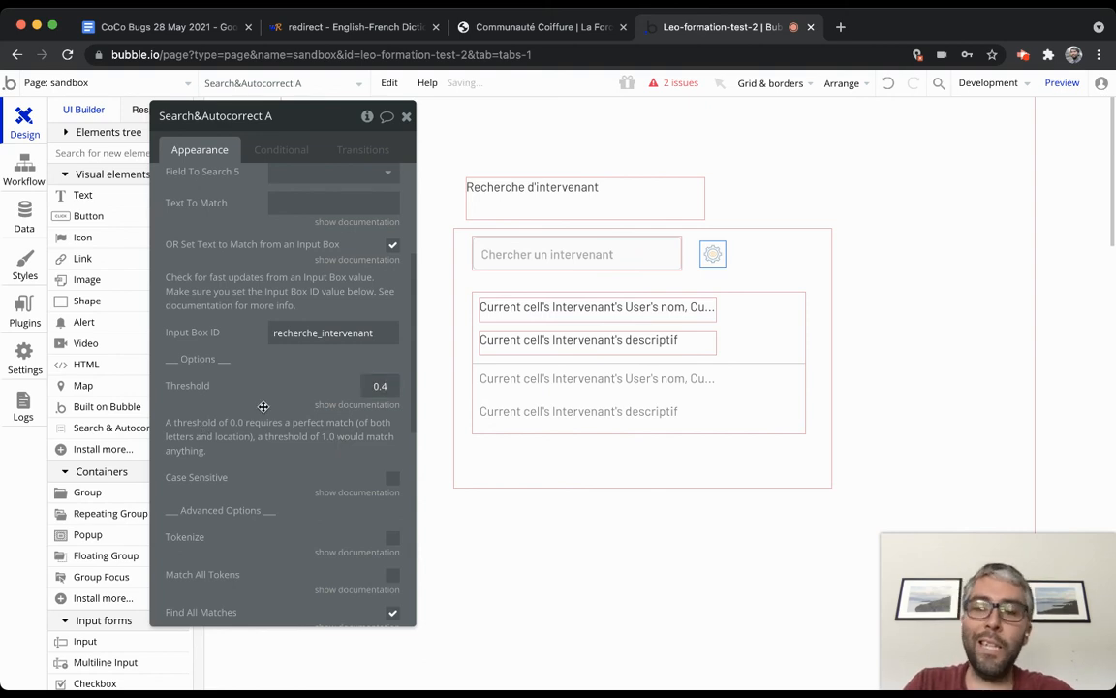
# Read the documentation of the Tokenize option and enable it for the Search & Autocorrect element.
pyautogui.scroll(-2, 242, 383)
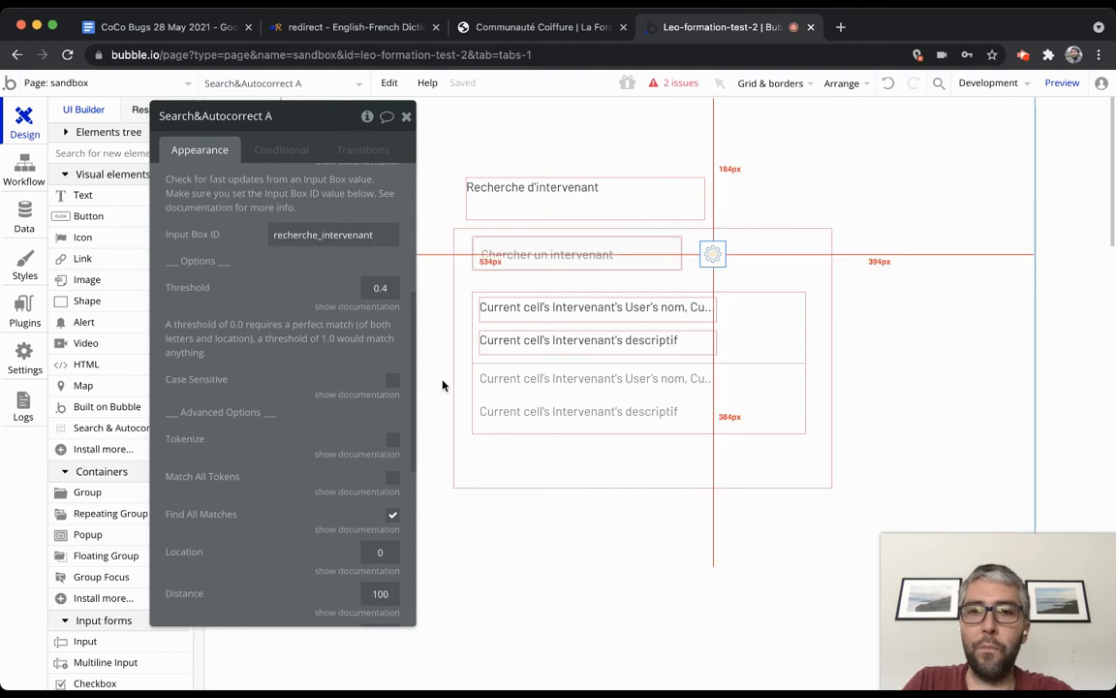
pyautogui.scroll(-2, 392, 387)
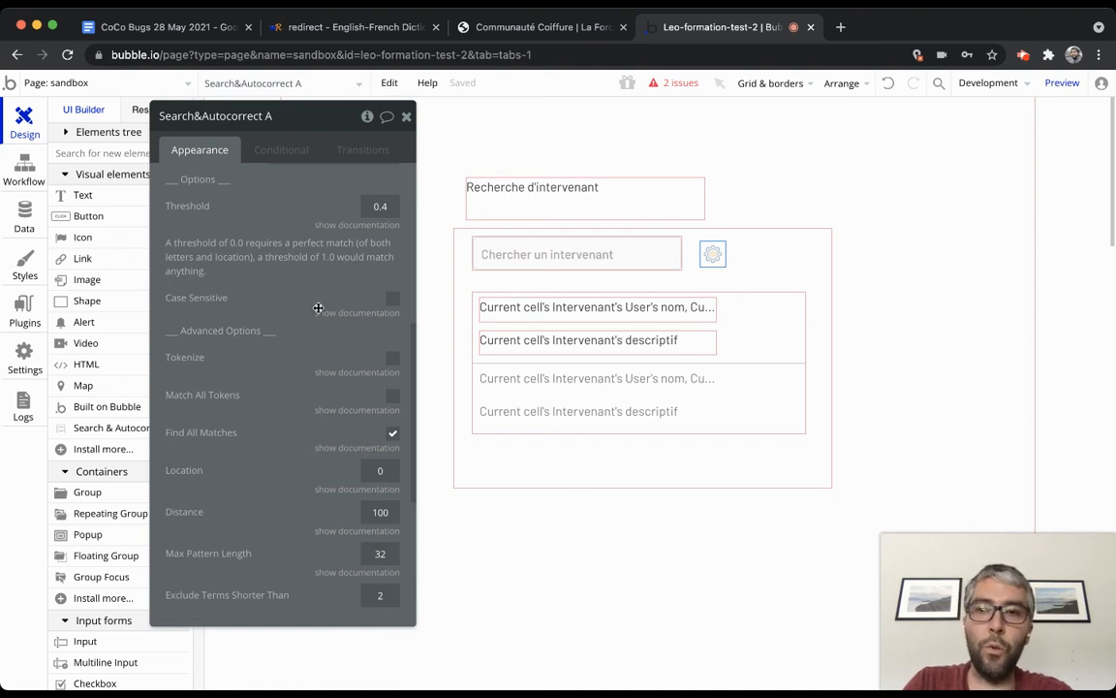
pyautogui.click(367, 374)
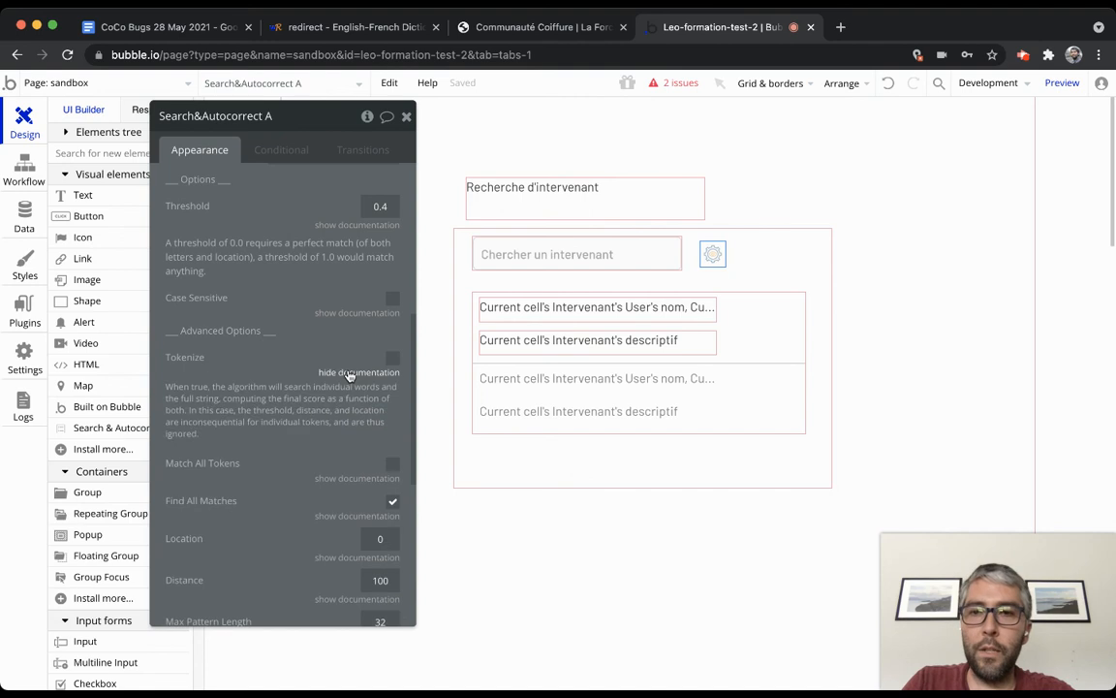
pyautogui.scroll(-1, 390, 346)
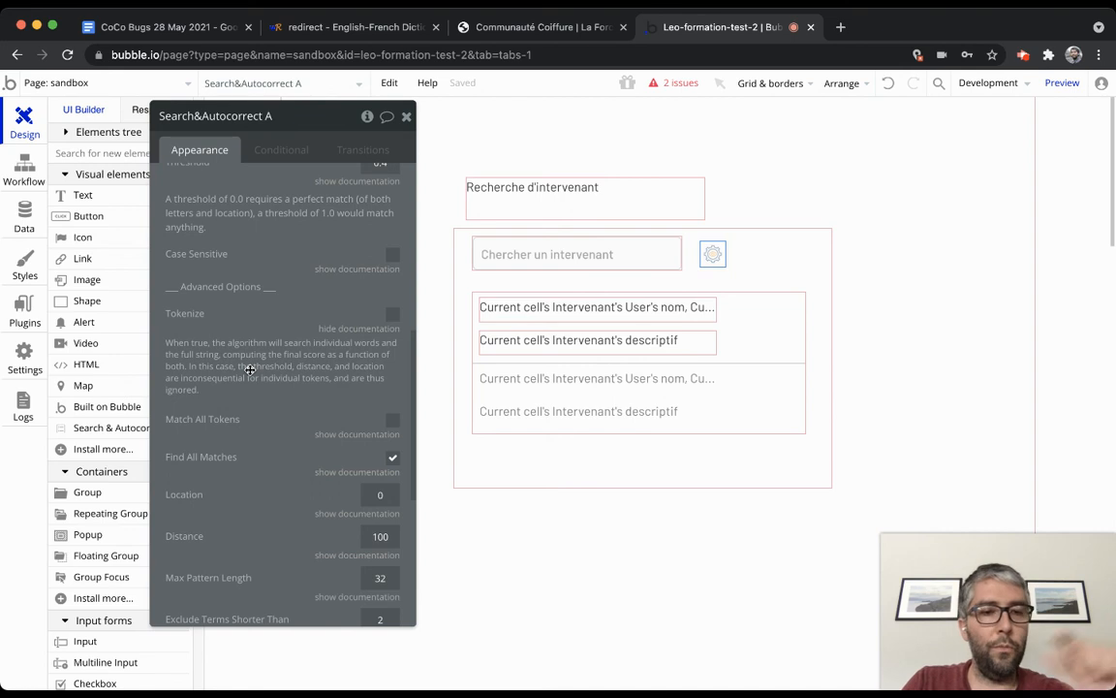
pyautogui.click(393, 315)
pyautogui.scroll(-1, 271, 325)
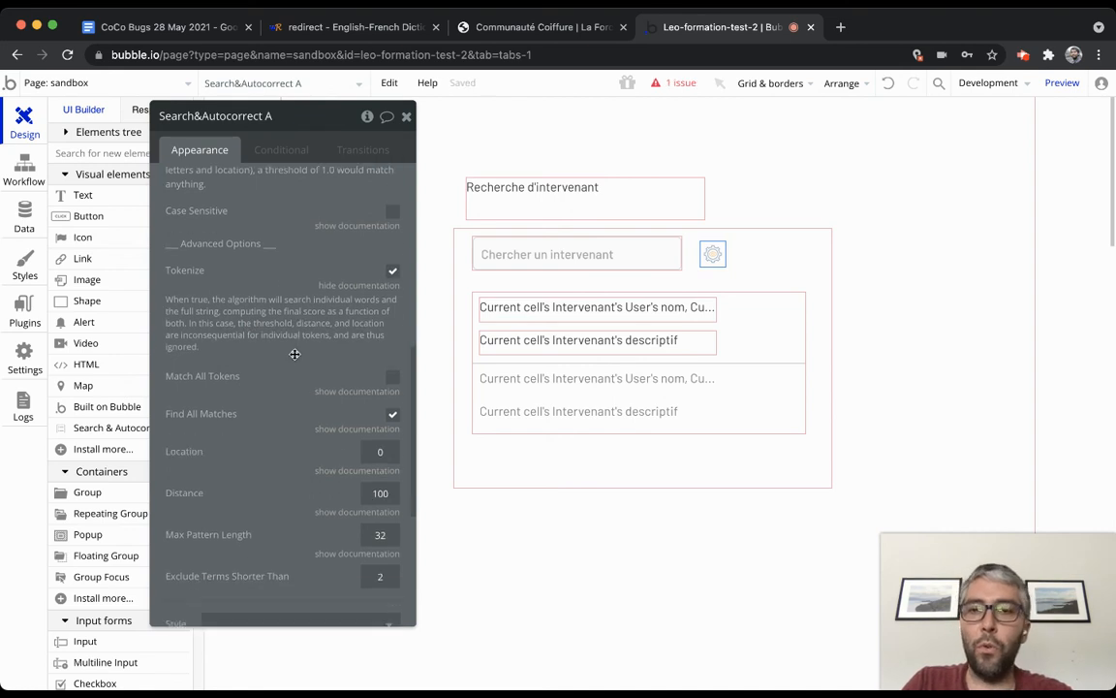
# Read the documentation of Match All Tokens and enable that option as well.
pyautogui.click(351, 390)
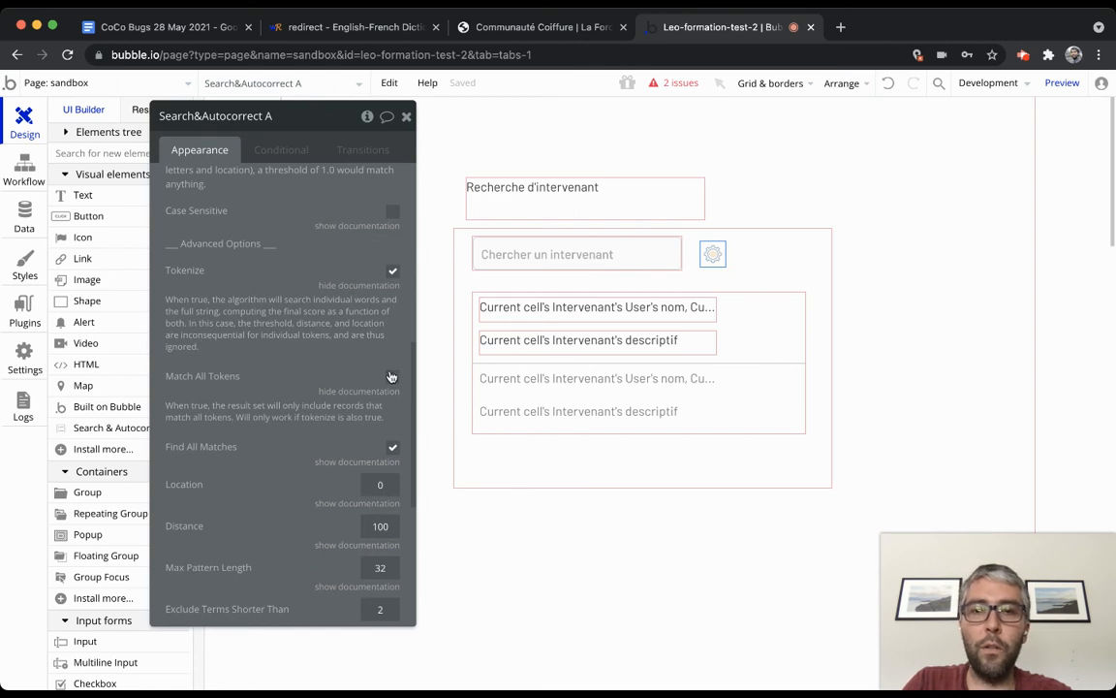
pyautogui.scroll(-1, 394, 378)
pyautogui.click(393, 330)
pyautogui.scroll(-1, 281, 352)
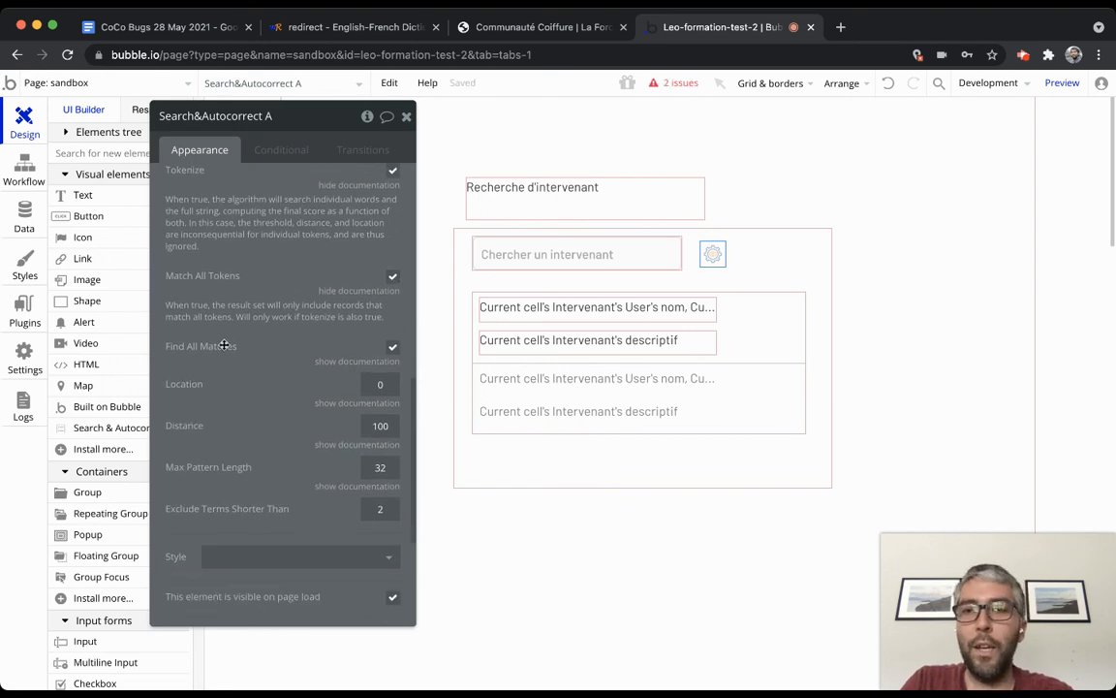
# Read the documentation of Find All Matches, switching the option off and back on.
pyautogui.click(393, 347)
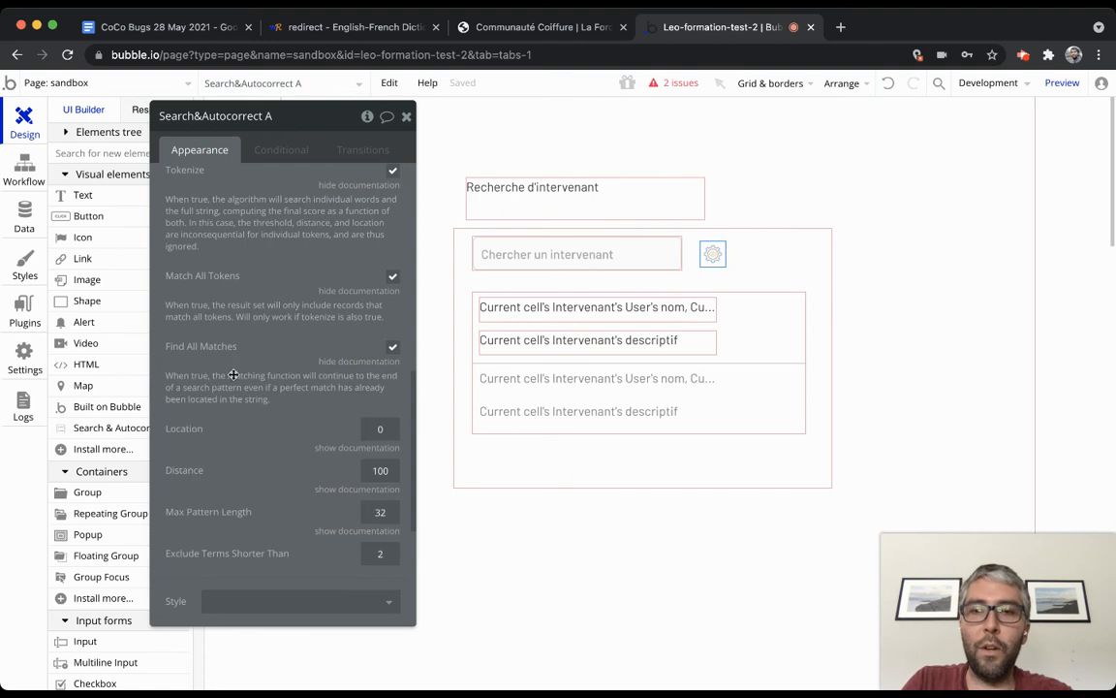
pyautogui.scroll(-2, 336, 424)
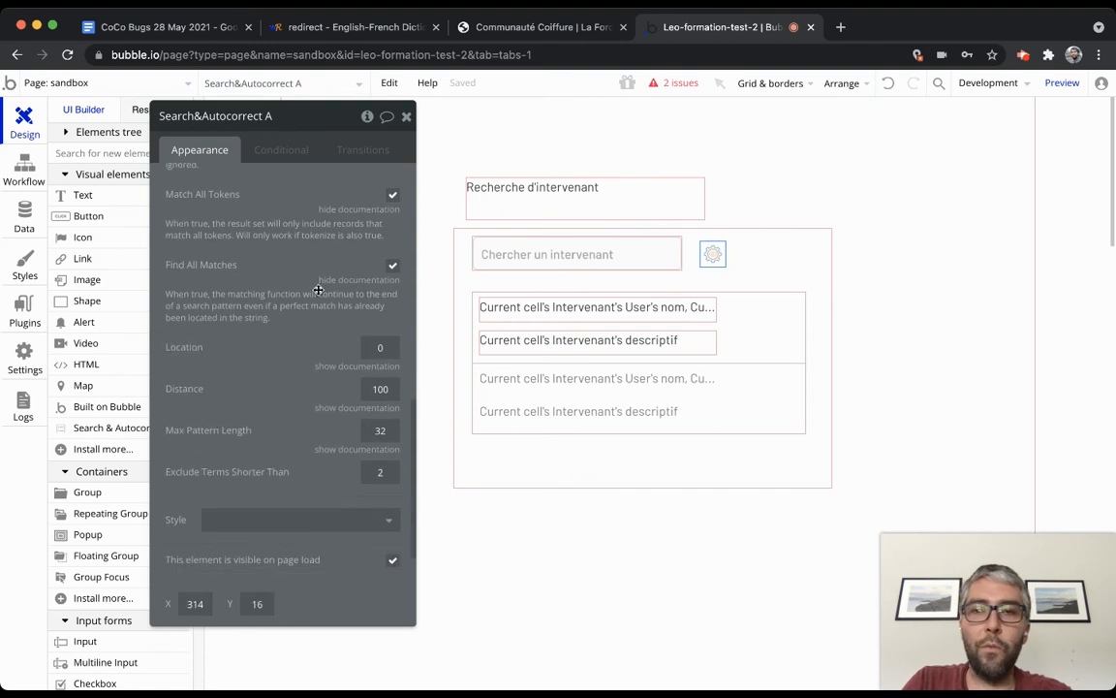
pyautogui.scroll(-1, 281, 317)
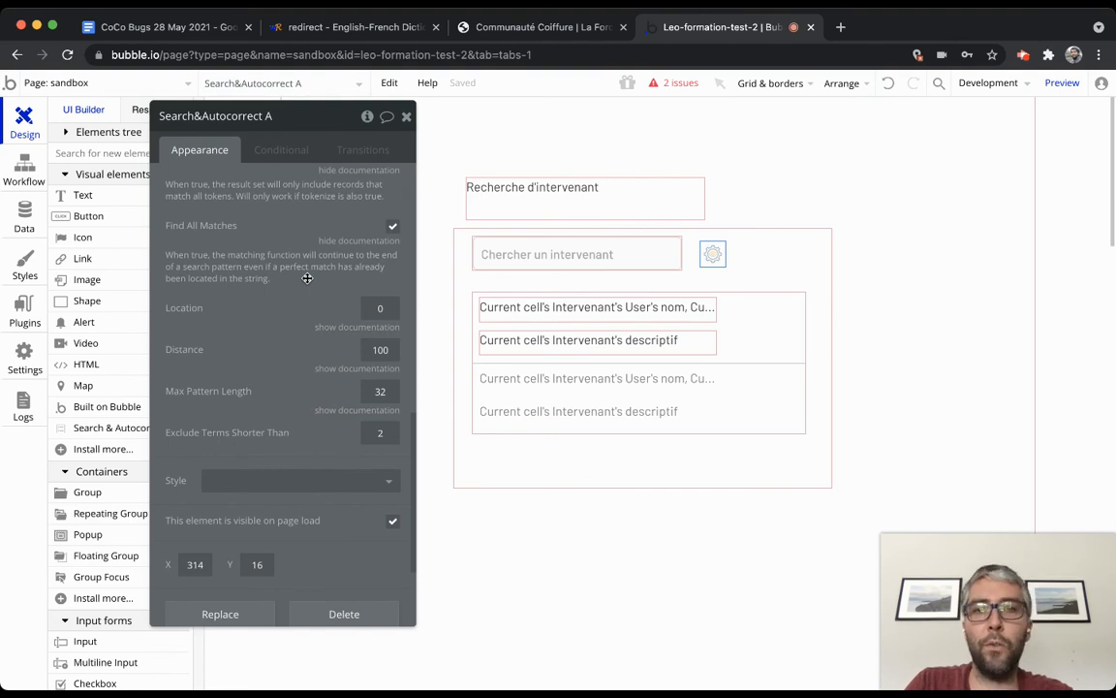
pyautogui.click(392, 229)
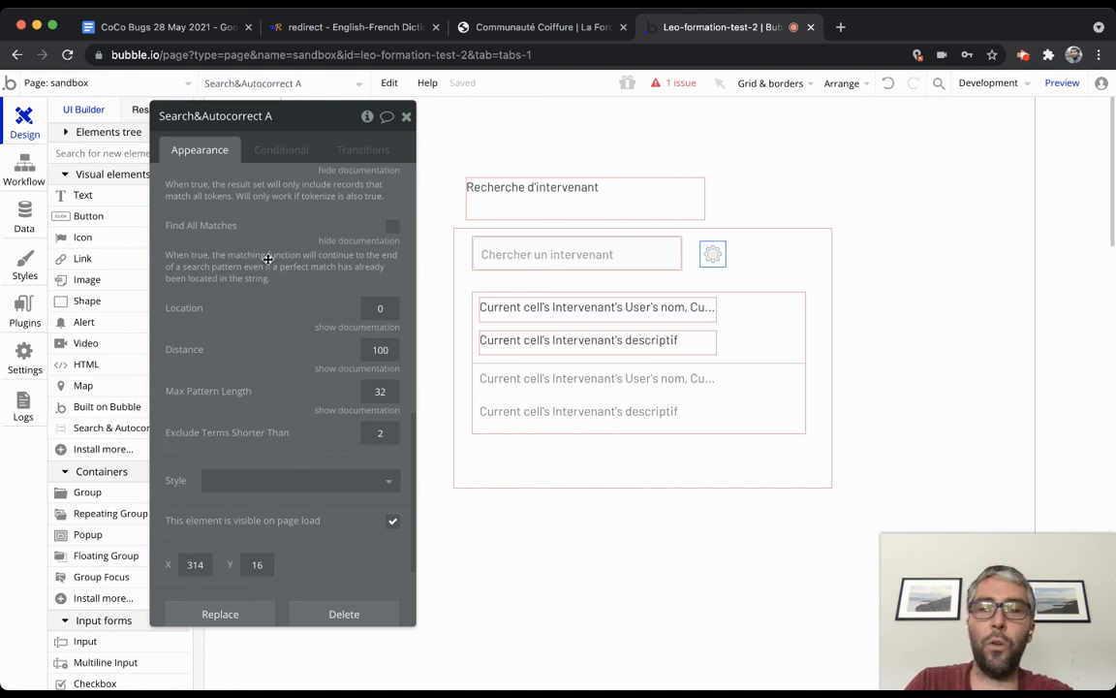
pyautogui.click(392, 226)
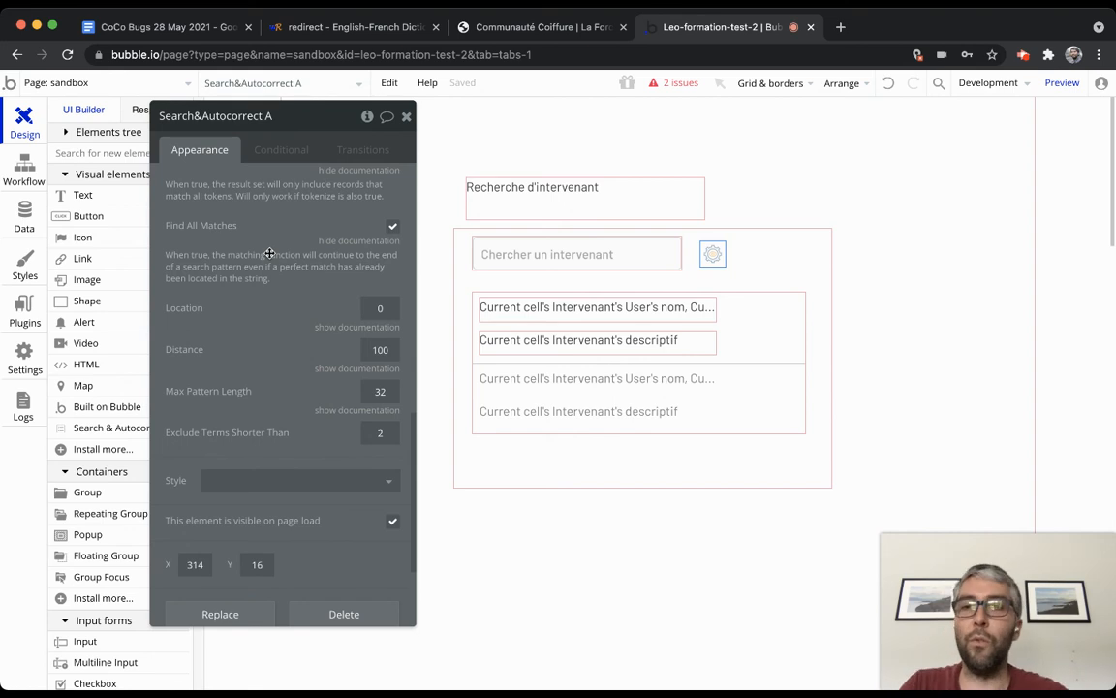
# Review the Search & Autocorrect element's remaining options, such as Location, Distance and Max Pattern Length, and close its properties.
pyautogui.scroll(-2, 320, 349)
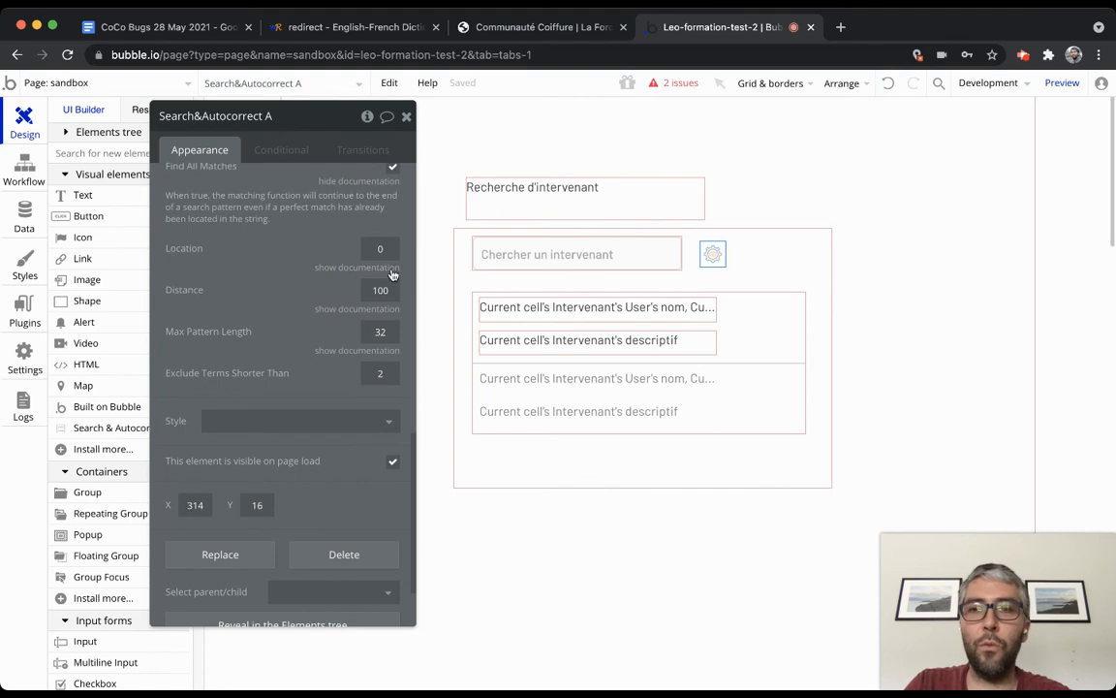
pyautogui.click(329, 268)
pyautogui.click(328, 270)
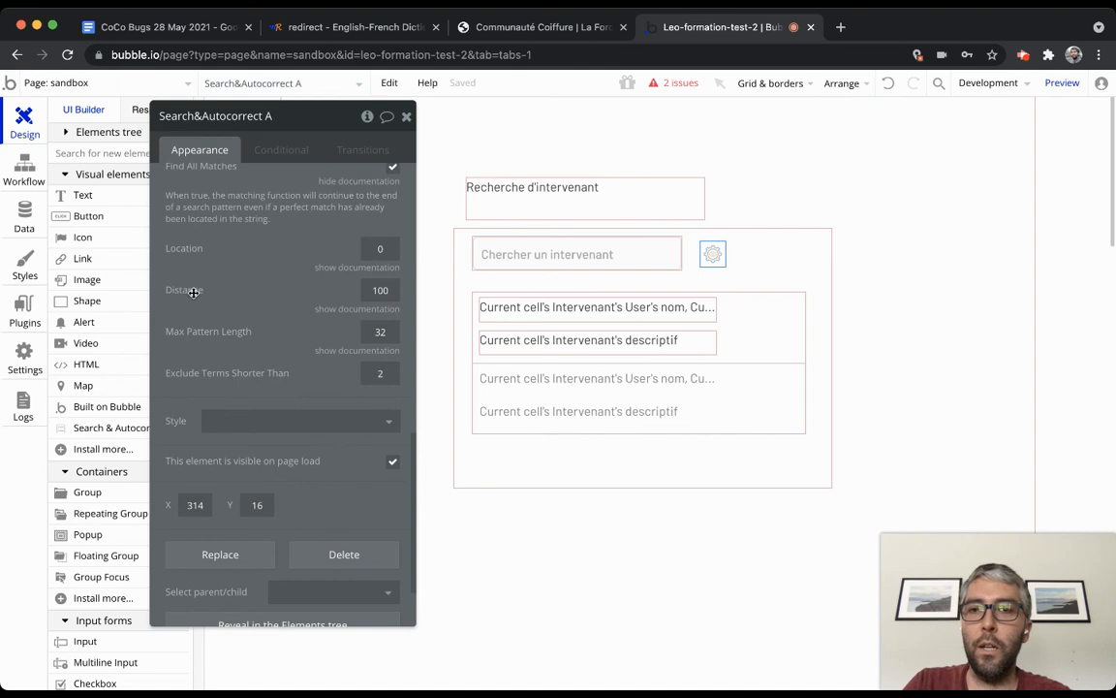
pyautogui.scroll(-3, 368, 381)
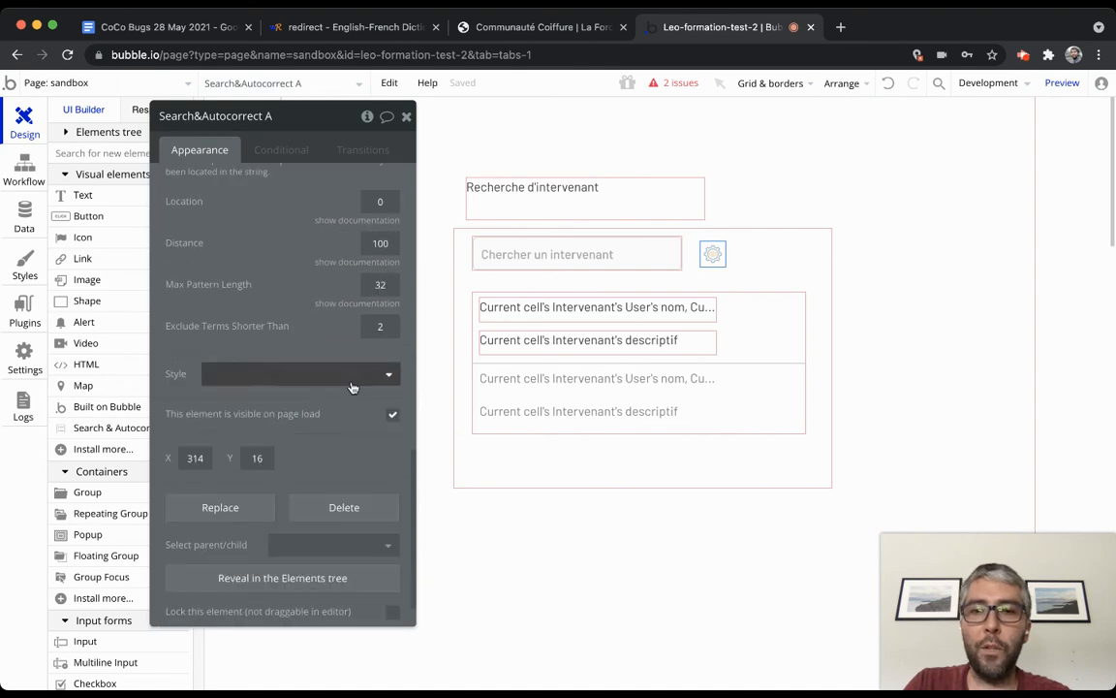
pyautogui.scroll(10, 316, 329)
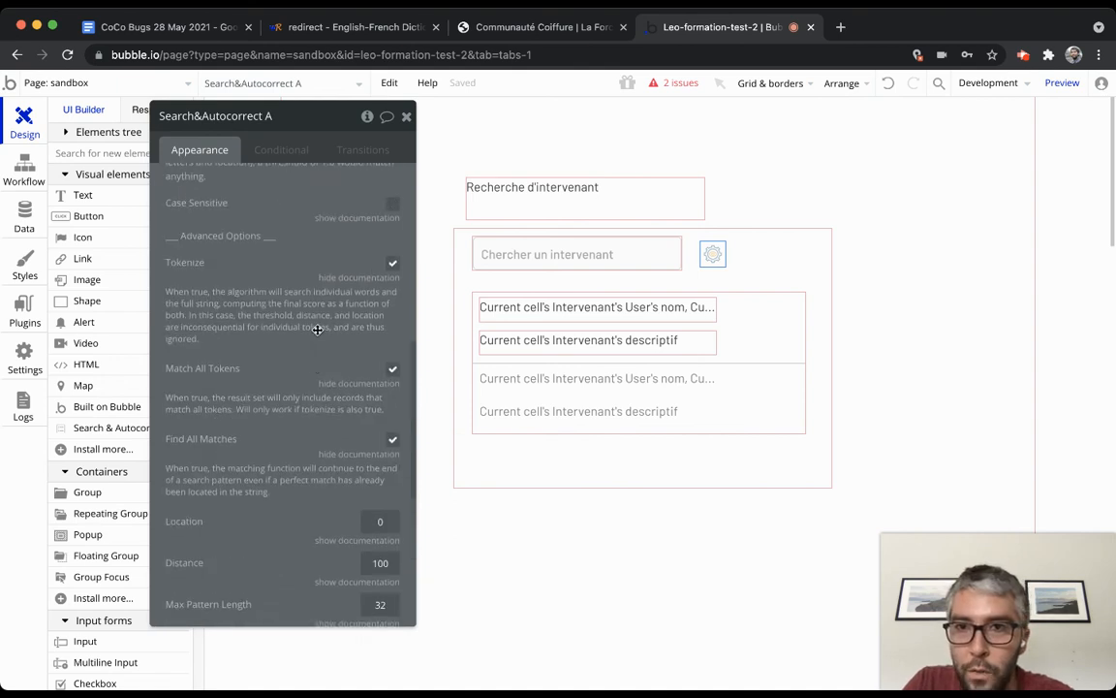
pyautogui.scroll(5, 316, 329)
pyautogui.scroll(-10, 317, 329)
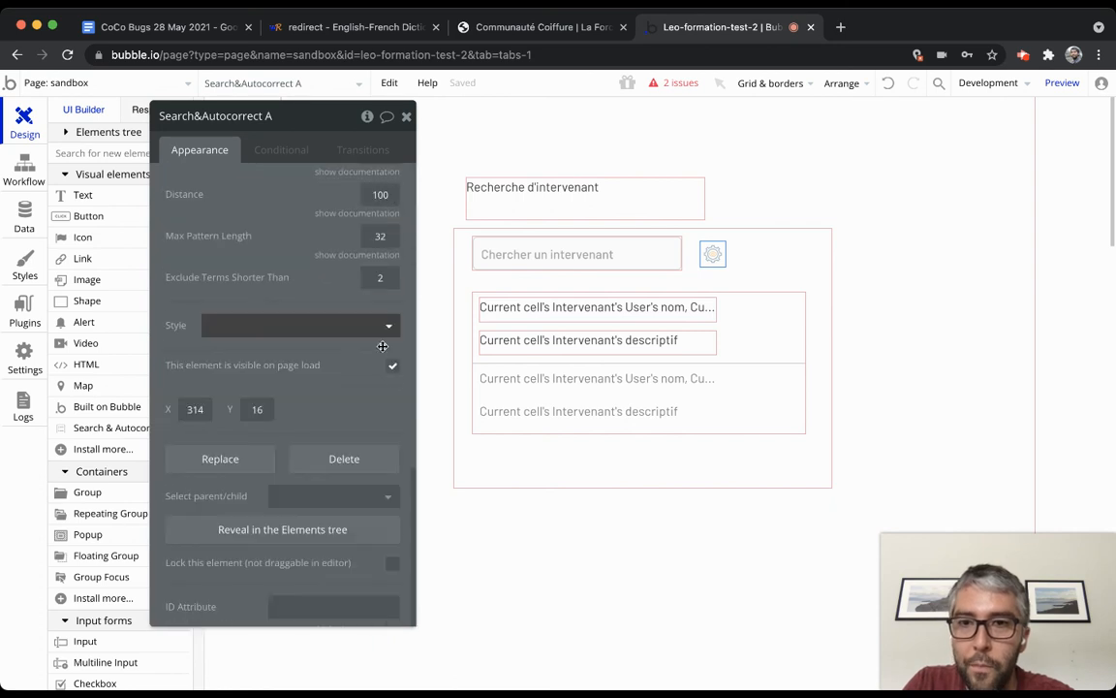
pyautogui.scroll(6, 398, 253)
pyautogui.click(406, 116)
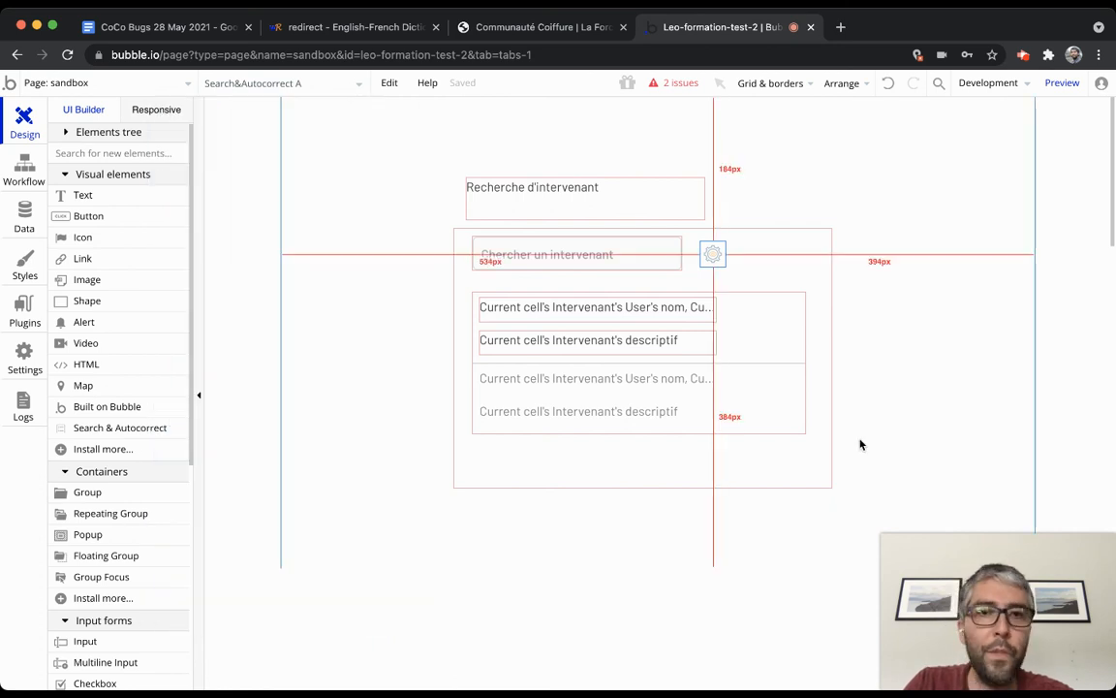
# Preview the sandbox page in the browser to test the intervenant search.
pyautogui.click(769, 357)
pyautogui.click(707, 254)
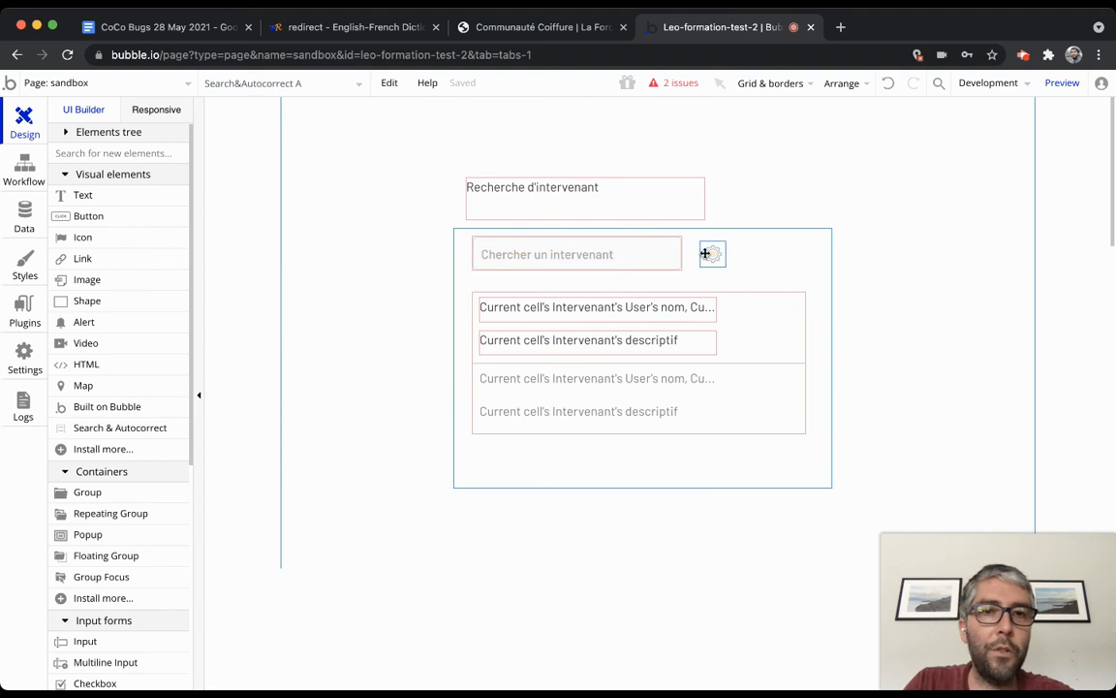
pyautogui.click(635, 252)
pyautogui.click(1066, 85)
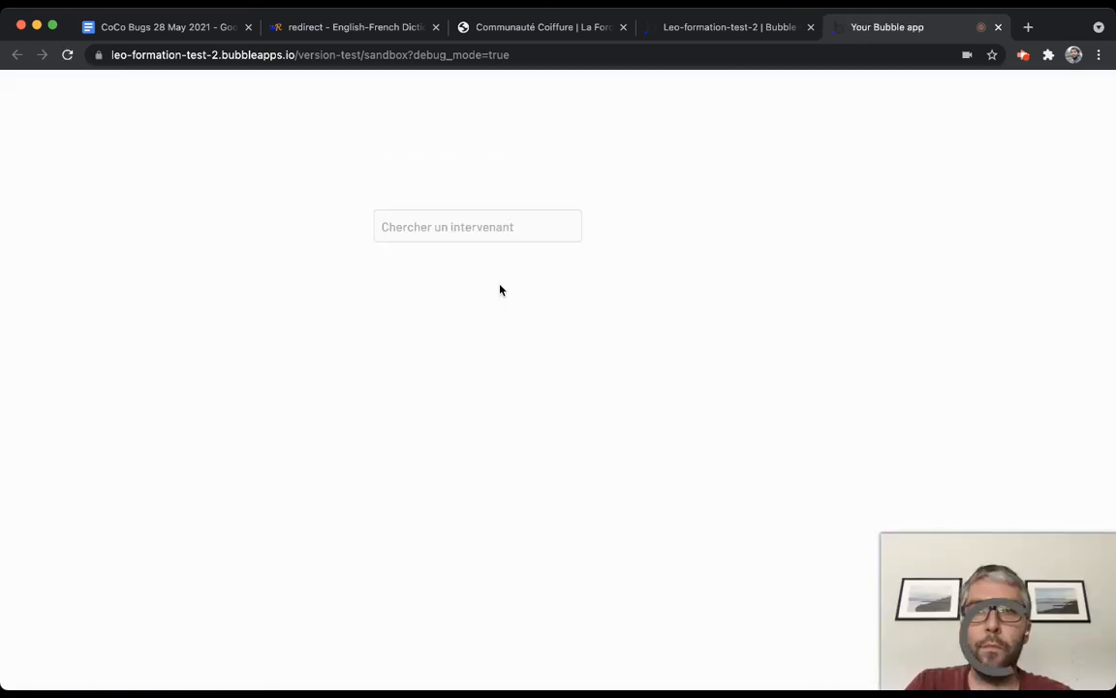
# Test the intervenant search with a partial first name and the misspelled word "hjall", clearing the search box after each.
pyautogui.click(441, 225)
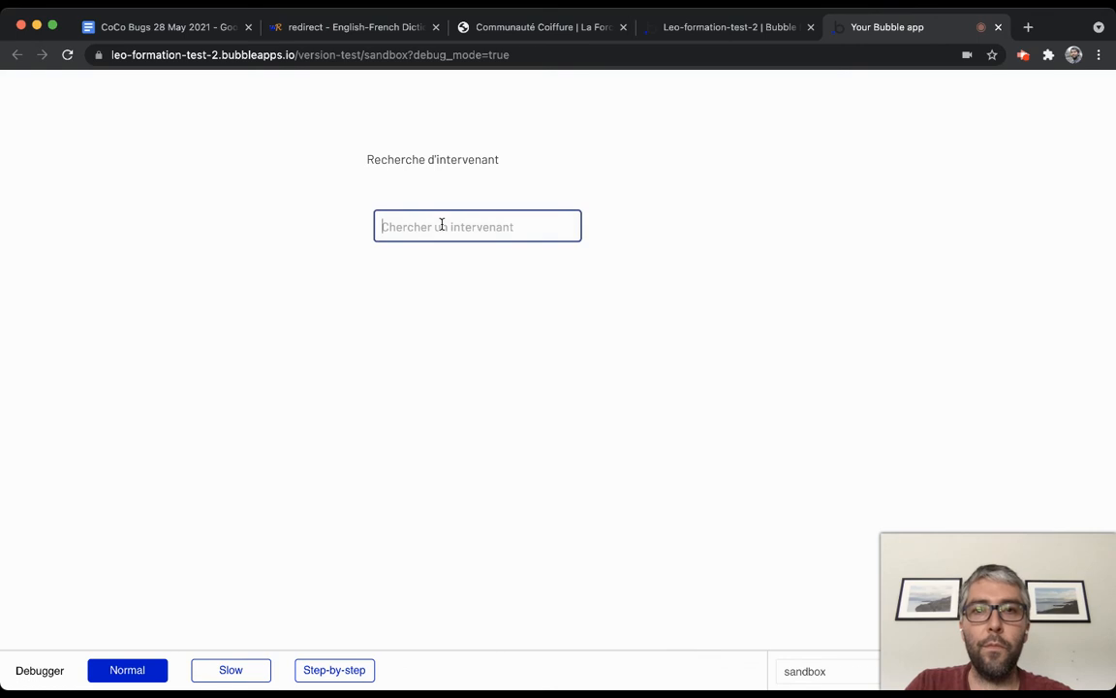
pyautogui.write('rick')
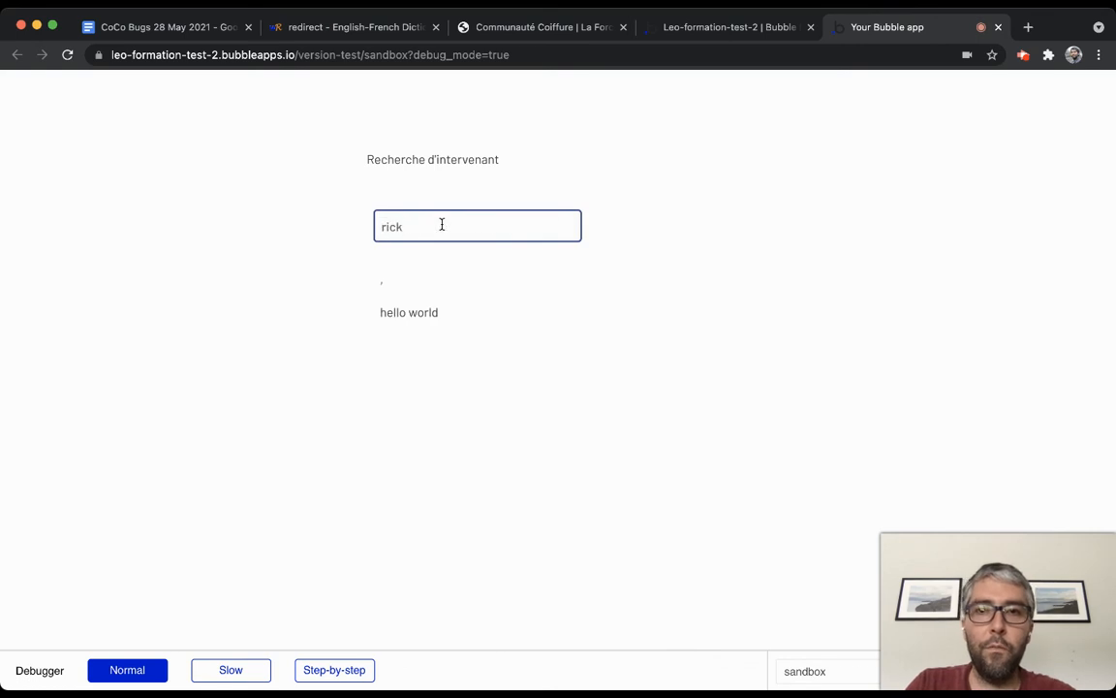
pyautogui.press('BackSpace')
pyautogui.press('BackSpace')
pyautogui.press('BackSpace')
pyautogui.press('BackSpace')
pyautogui.write('hjall')
pyautogui.press('BackSpace')
pyautogui.press('BackSpace')
pyautogui.press('BackSpace')
pyautogui.press('BackSpace')
pyautogui.press('BackSpace')
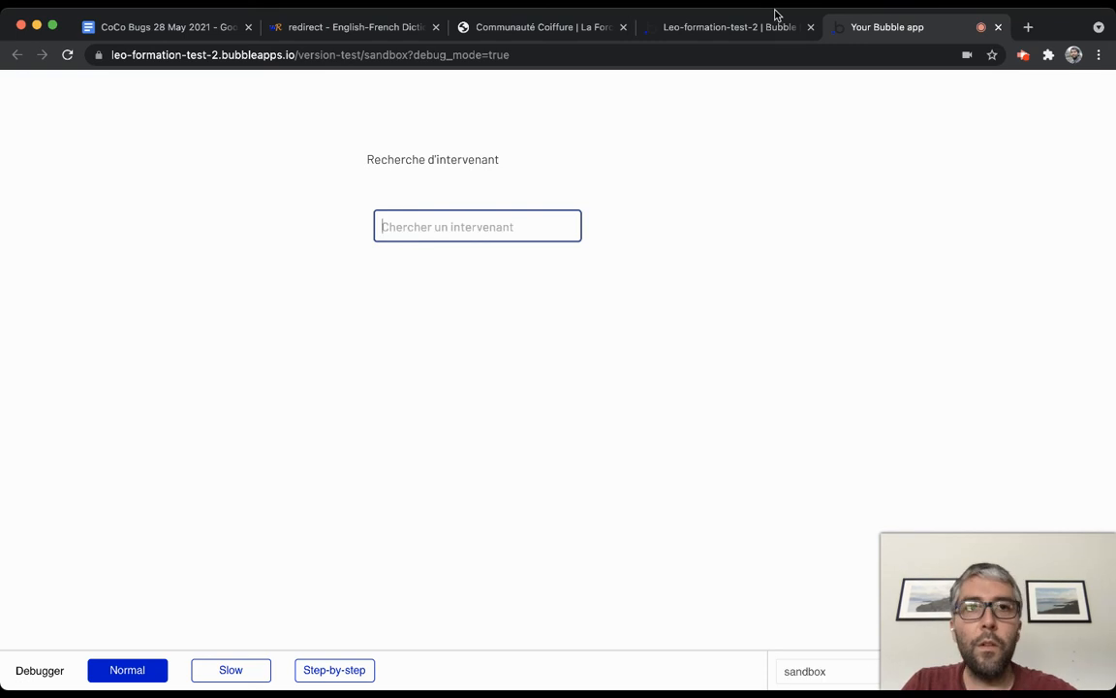
# Return to the Bubble editor and inspect the dynamic text expression of the name element in the repeating group's first cell.
pyautogui.click(738, 29)
pyautogui.click(590, 305)
pyautogui.doubleClick(590, 305)
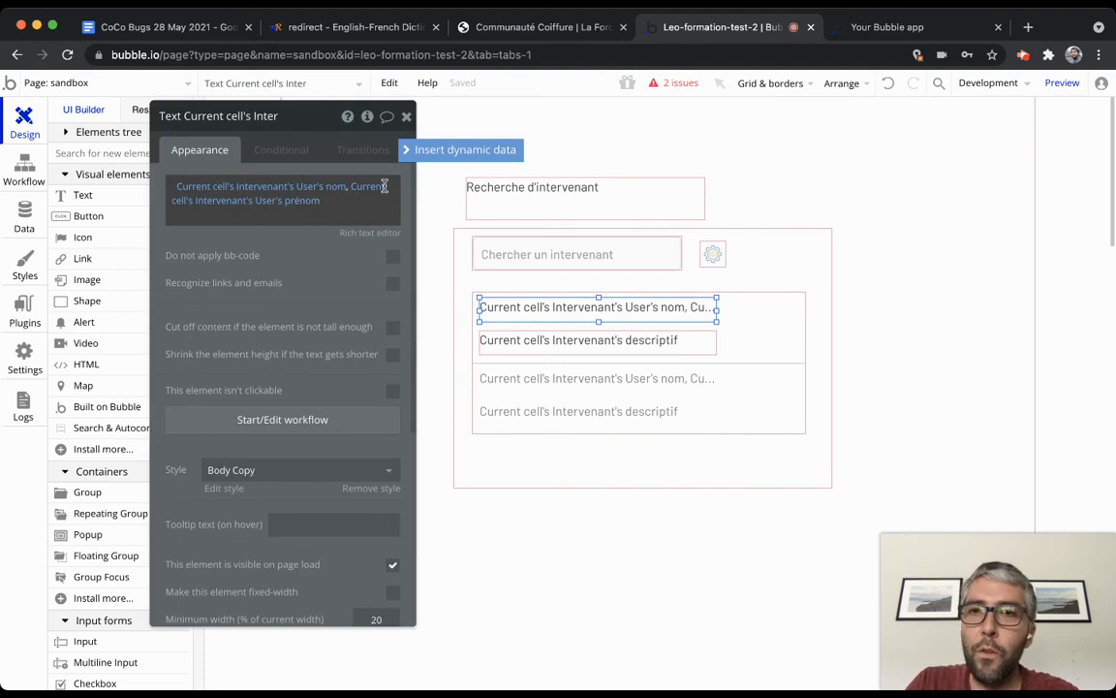
# Edit the existing entry in All Users, setting nom to Test and filling in the user's prénom, and save it.
pyautogui.click(25, 212)
pyautogui.click(145, 452)
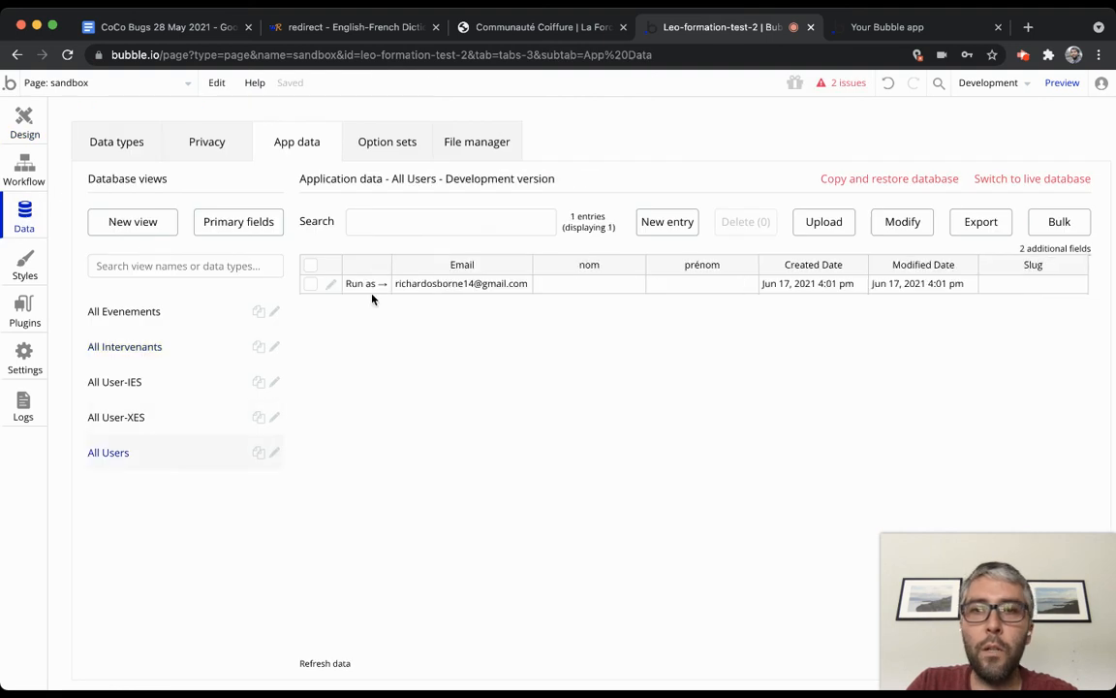
pyautogui.click(332, 284)
pyautogui.click(265, 192)
pyautogui.write('Test')
pyautogui.press('Tab')
pyautogui.write('Ricky')
pyautogui.click(543, 340)
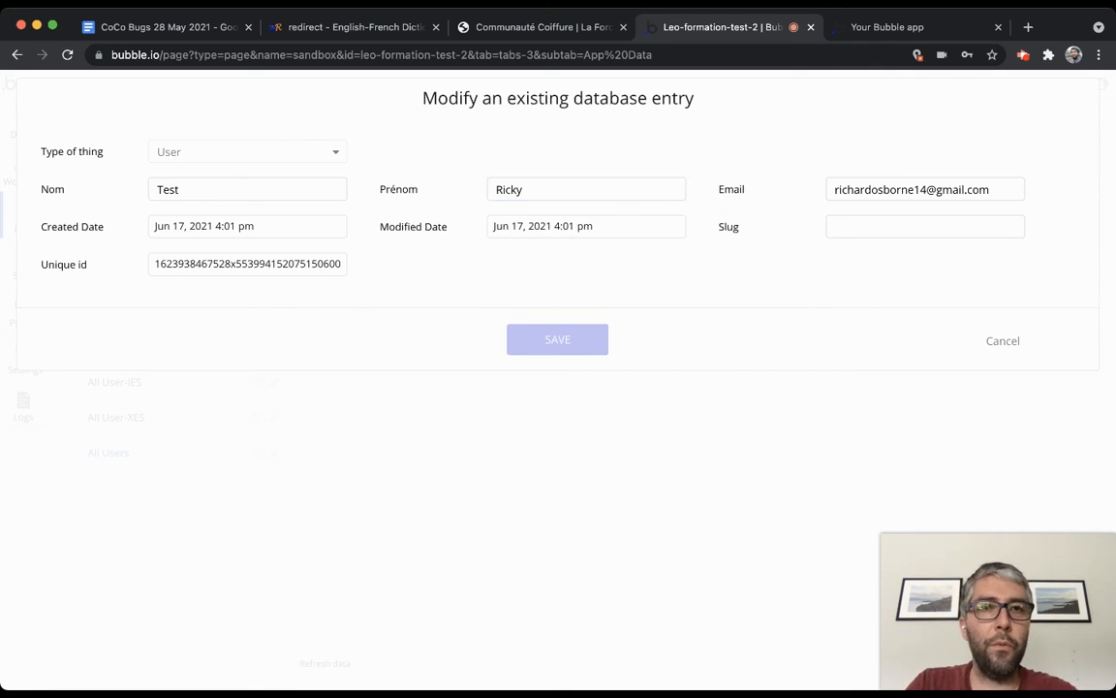
# Reload the sandbox preview and search for the intervenant by first name.
pyautogui.click(884, 29)
pyautogui.write('rick')
pyautogui.click(68, 55)
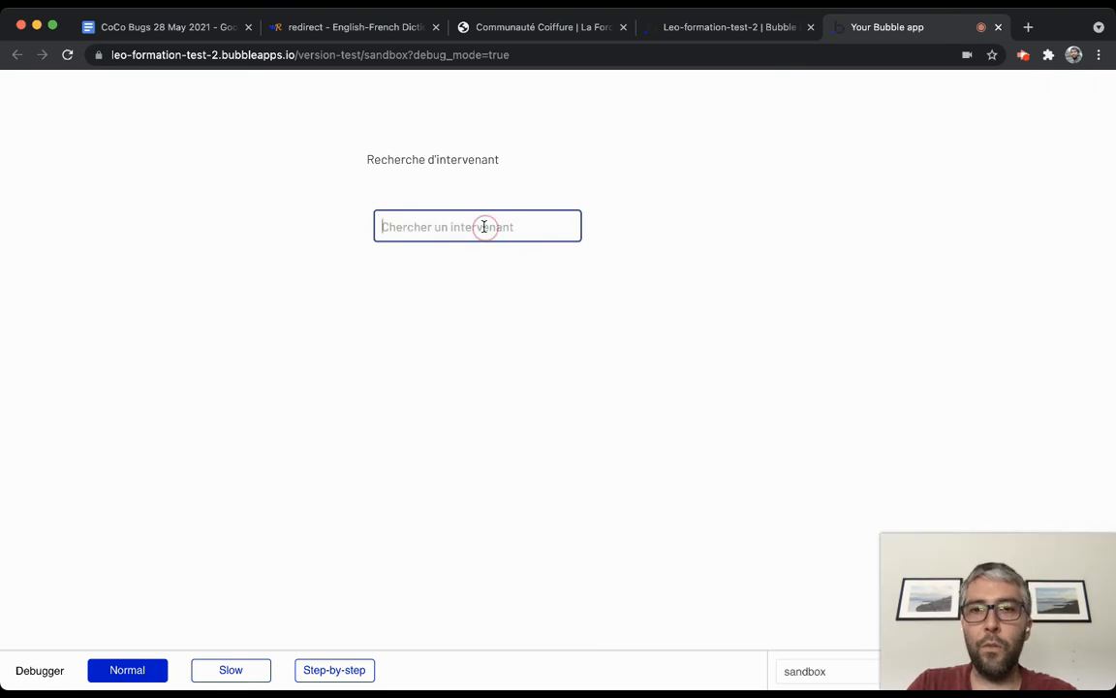
pyautogui.write('ricky')
# Inspect the result's name text in the debugger, evaluating its Text expression for the current cell's Intervenant and its User.
pyautogui.moveTo(986, 532); pyautogui.dragTo(974, 187)
pyautogui.click(969, 607)
pyautogui.moveTo(982, 612); pyautogui.dragTo(981, 403)
pyautogui.click(1033, 668)
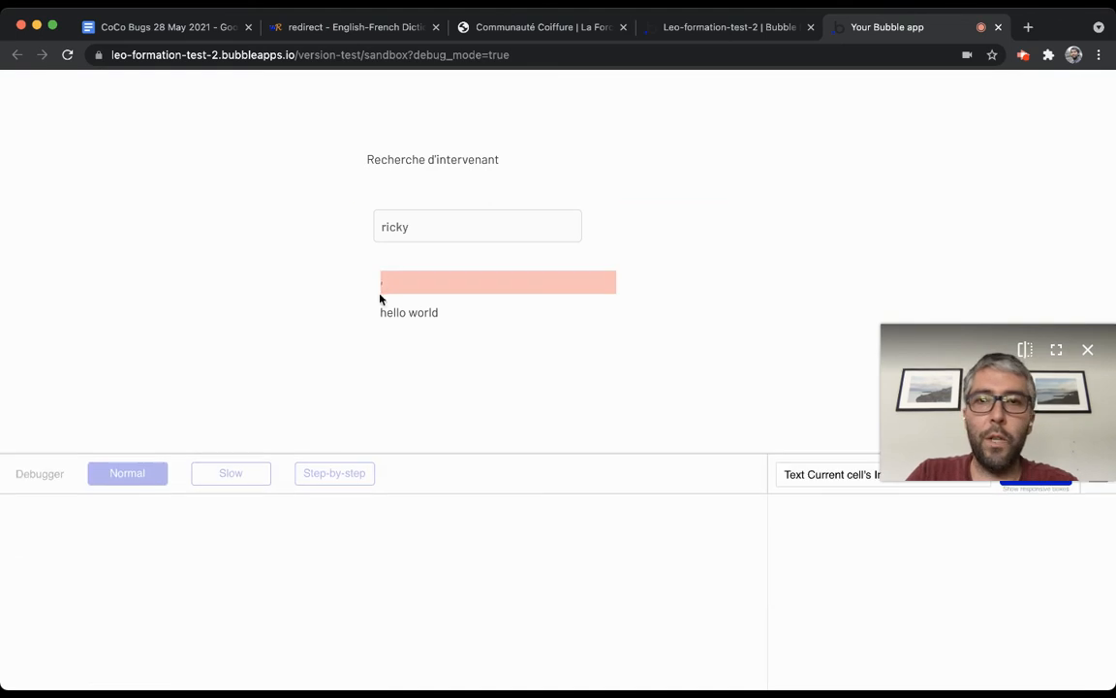
pyautogui.click(389, 285)
pyautogui.scroll(-4, 217, 598)
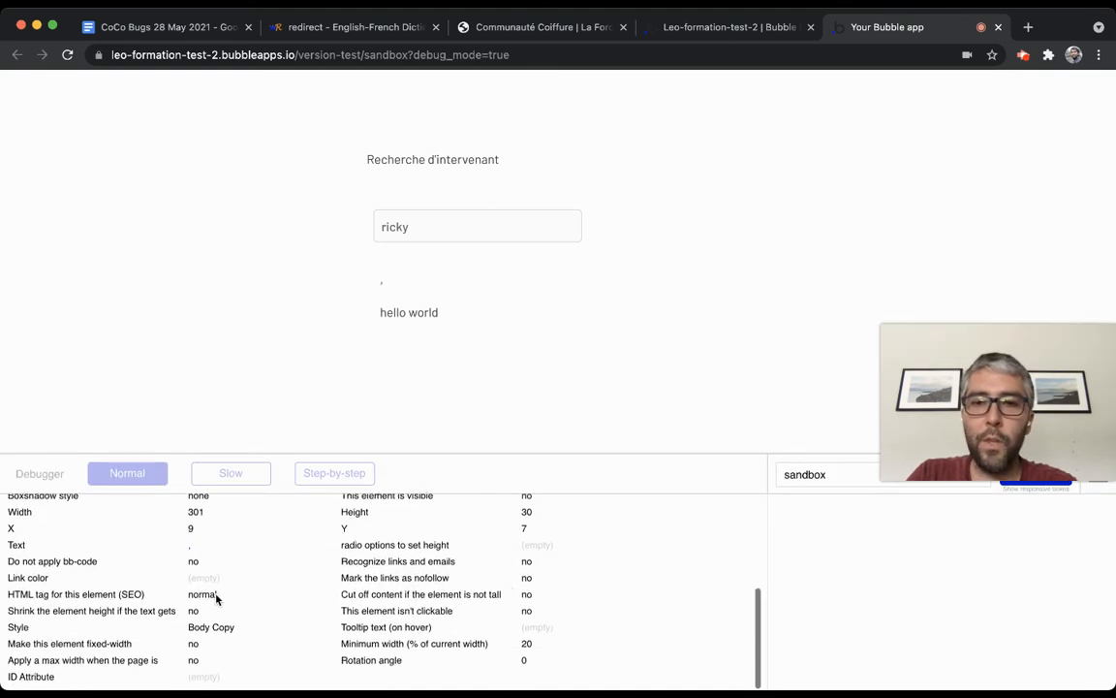
pyautogui.scroll(5, 304, 580)
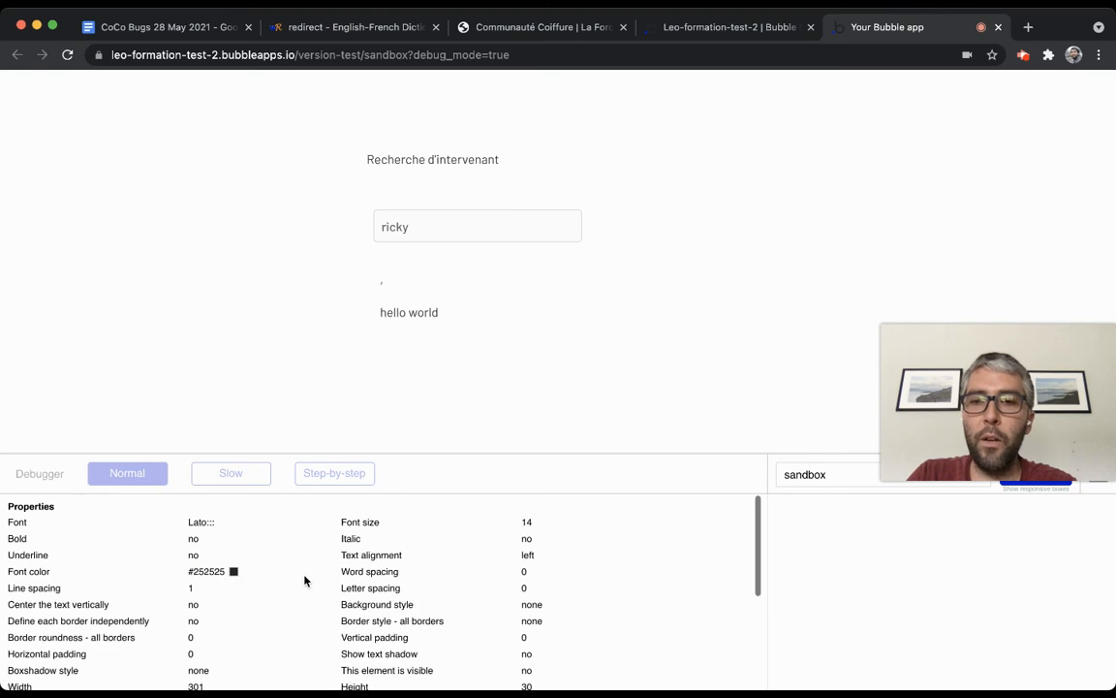
pyautogui.scroll(-5, 387, 562)
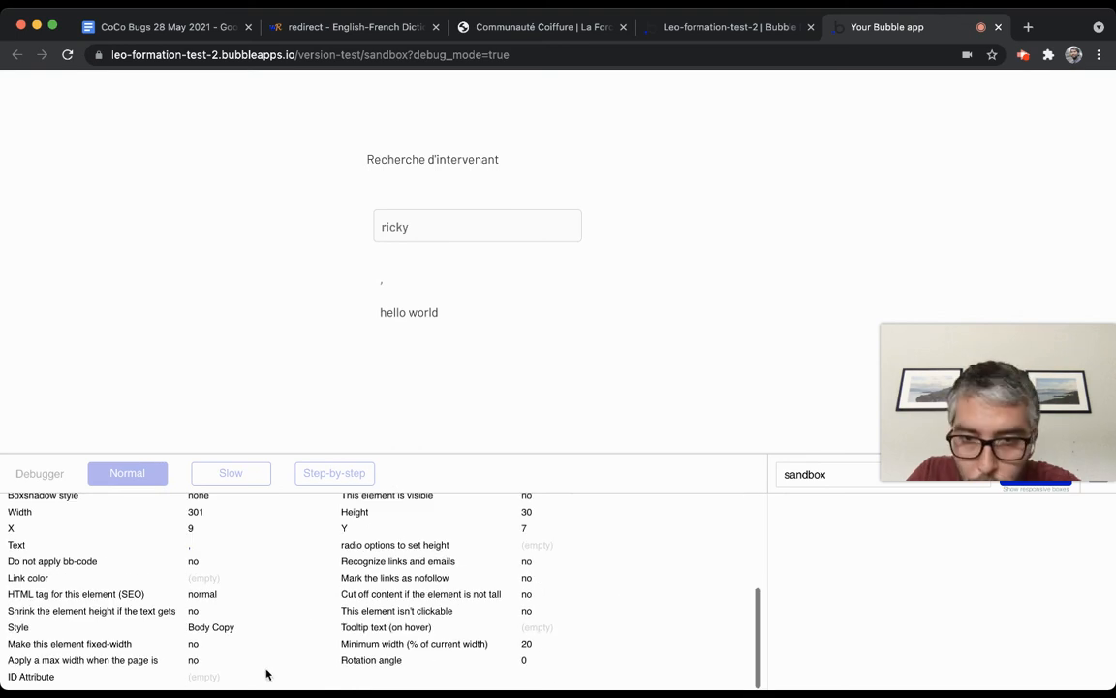
pyautogui.scroll(5, 156, 515)
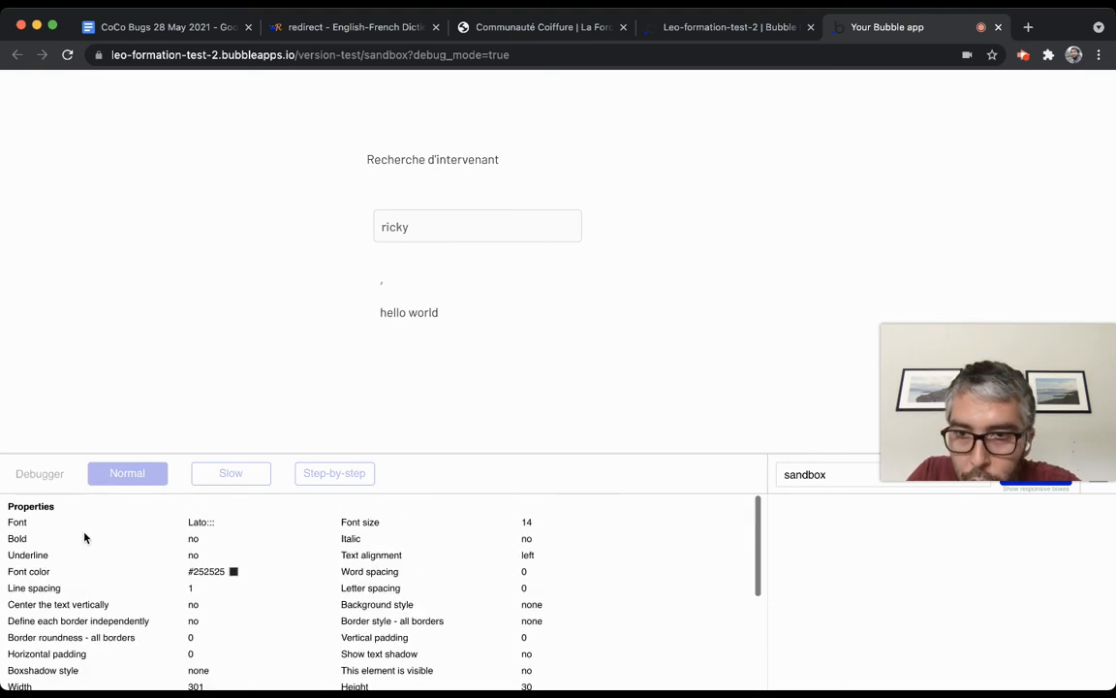
pyautogui.scroll(-5, 560, 571)
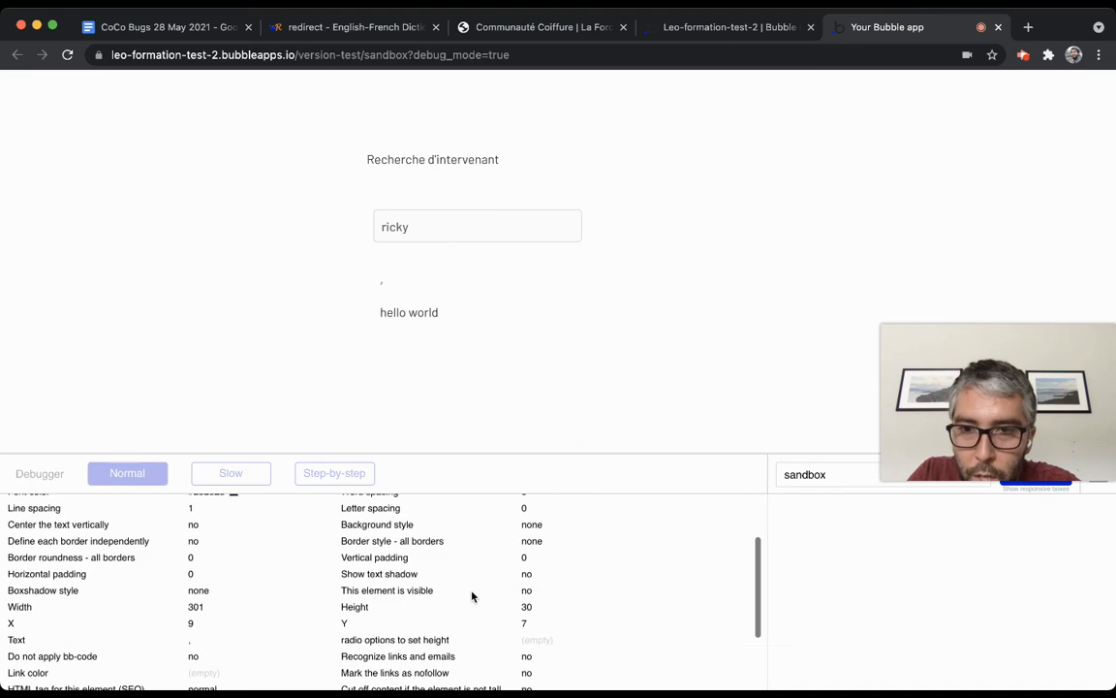
pyautogui.click(189, 547)
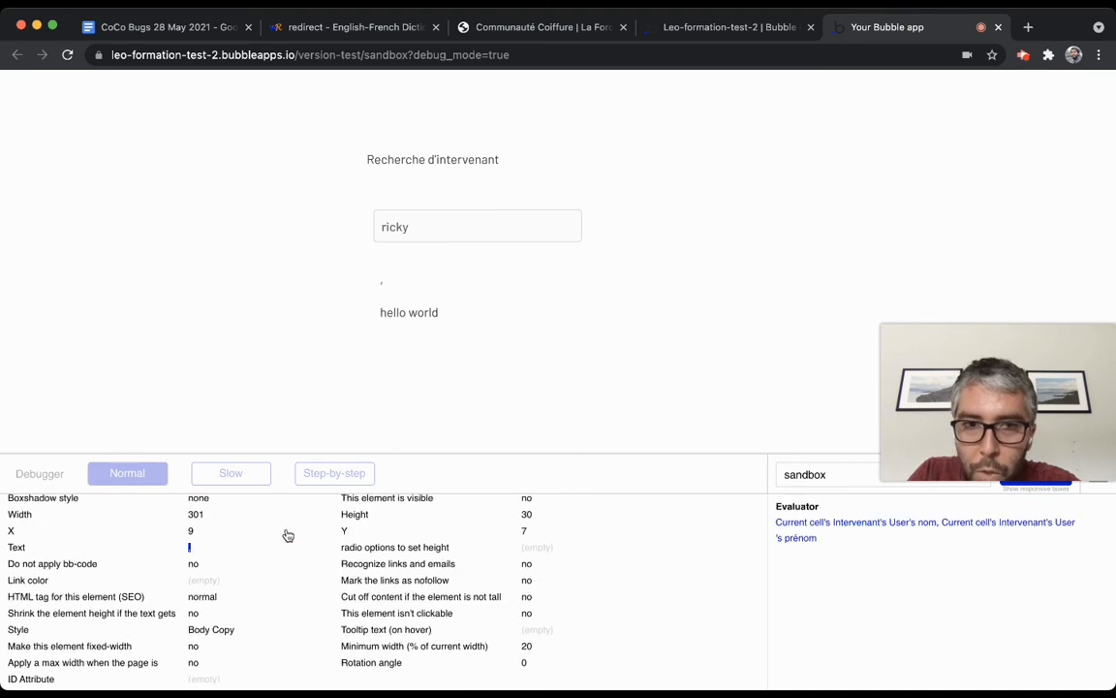
pyautogui.click(859, 524)
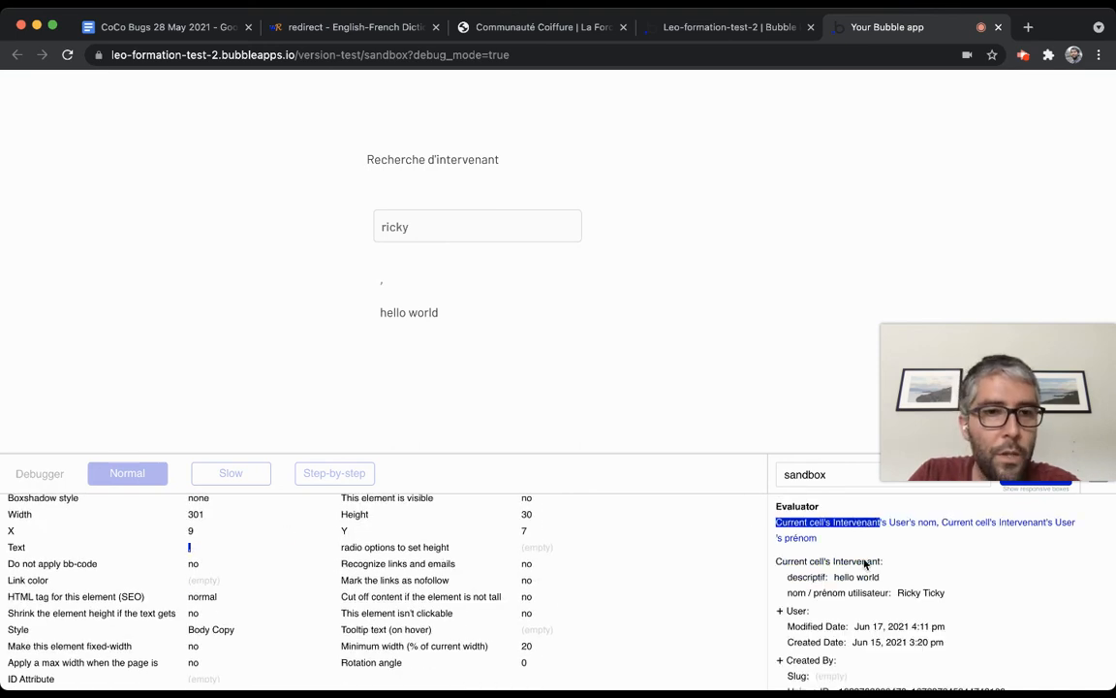
pyautogui.click(895, 522)
# Open the "hello world" entry in All Intervenants, check its linked User and save the entry.
pyautogui.click(705, 30)
pyautogui.click(549, 267)
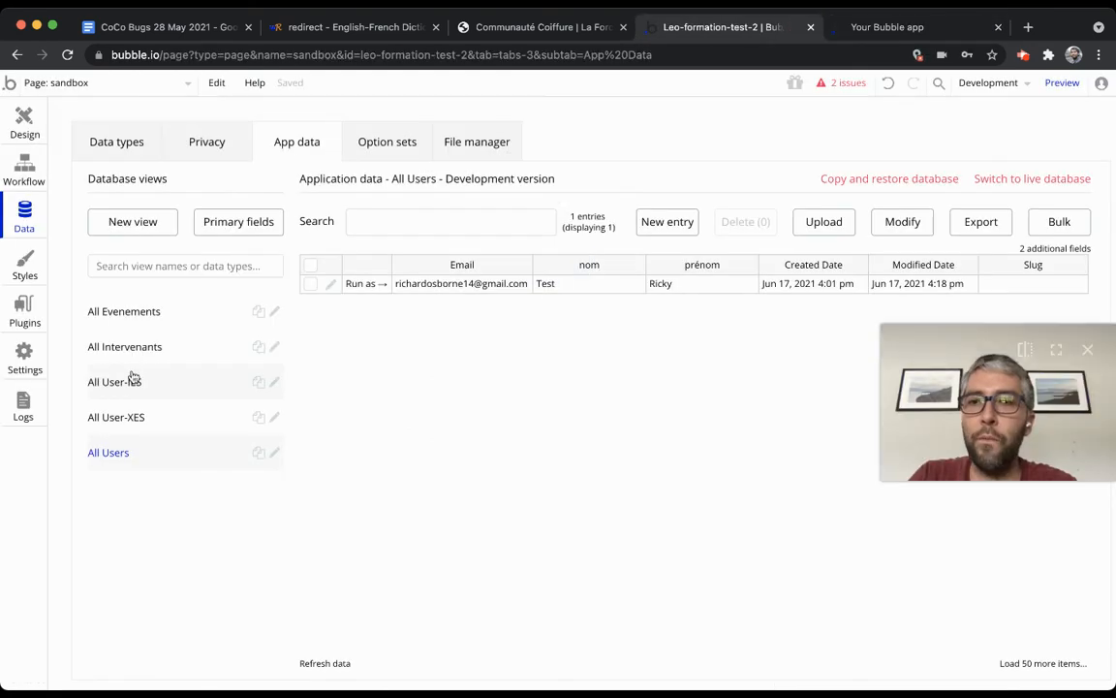
pyautogui.click(145, 346)
pyautogui.click(331, 285)
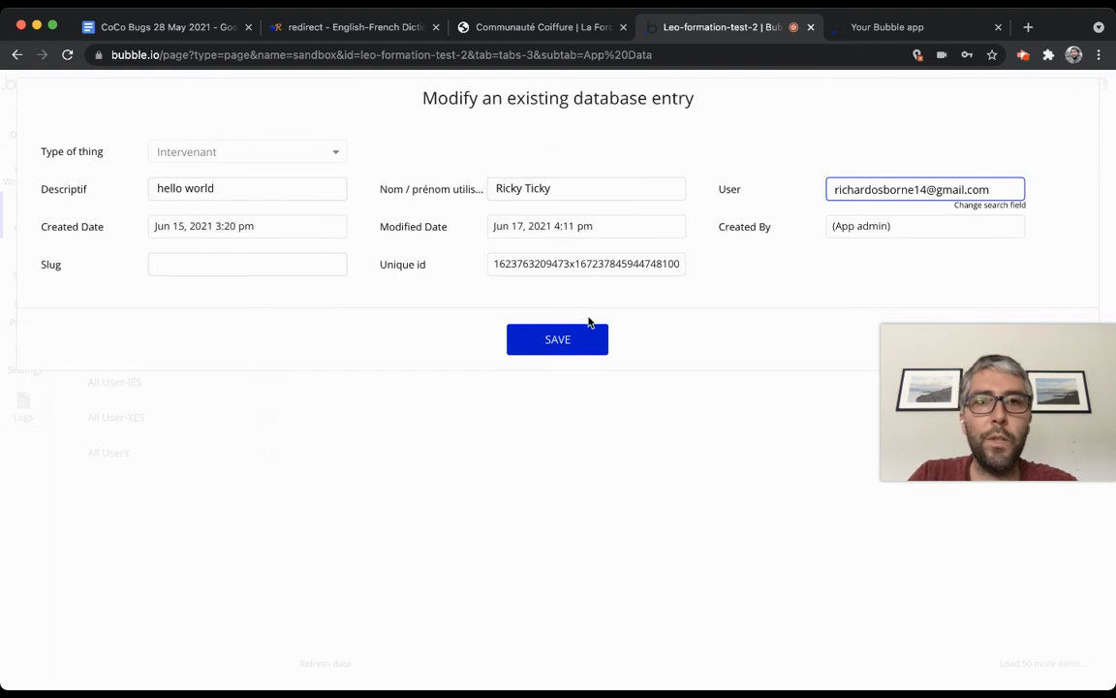
pyautogui.click(554, 349)
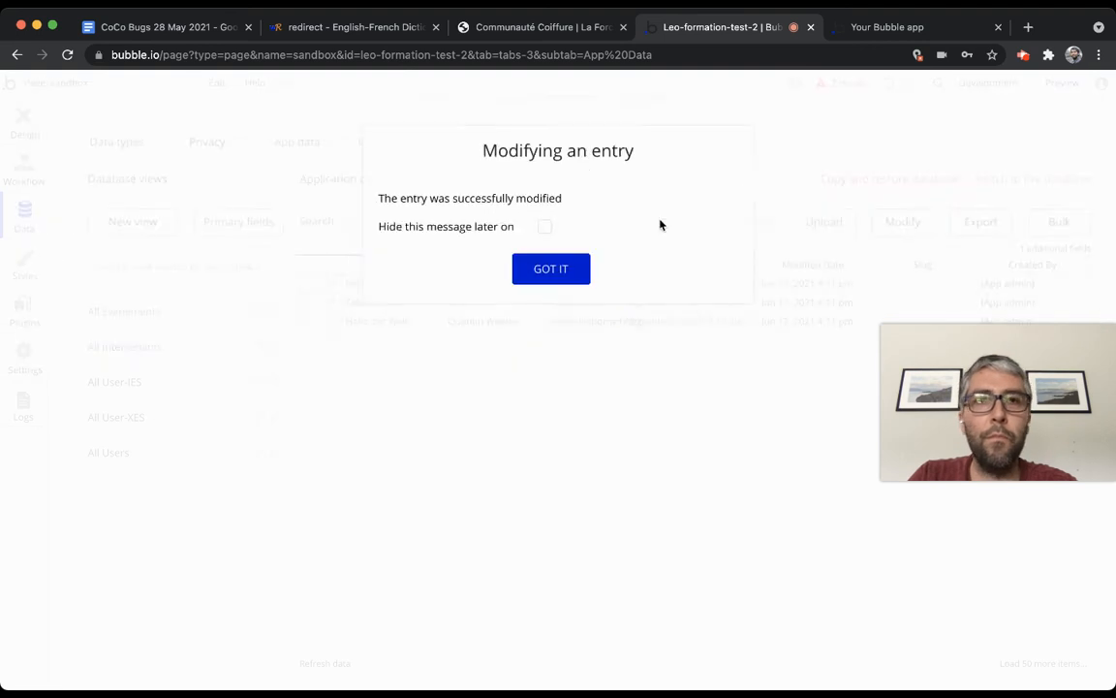
pyautogui.click(544, 269)
# Compare the debugger's evaluation of the User with the privacy rules defined for the User data type.
pyautogui.click(911, 27)
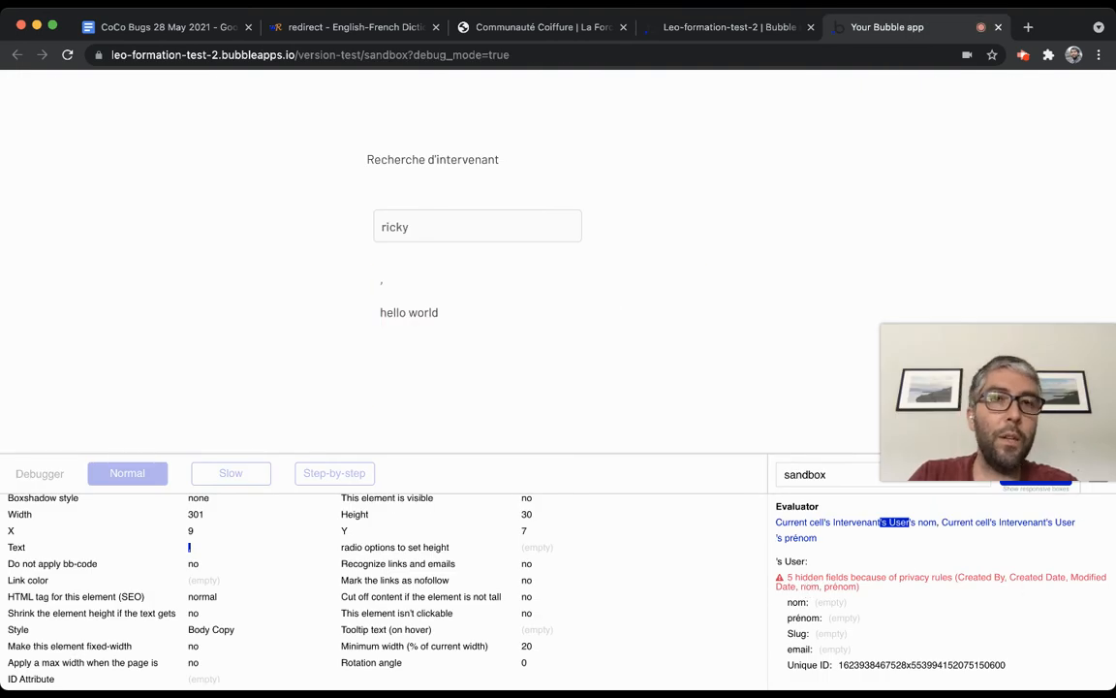
pyautogui.click(729, 27)
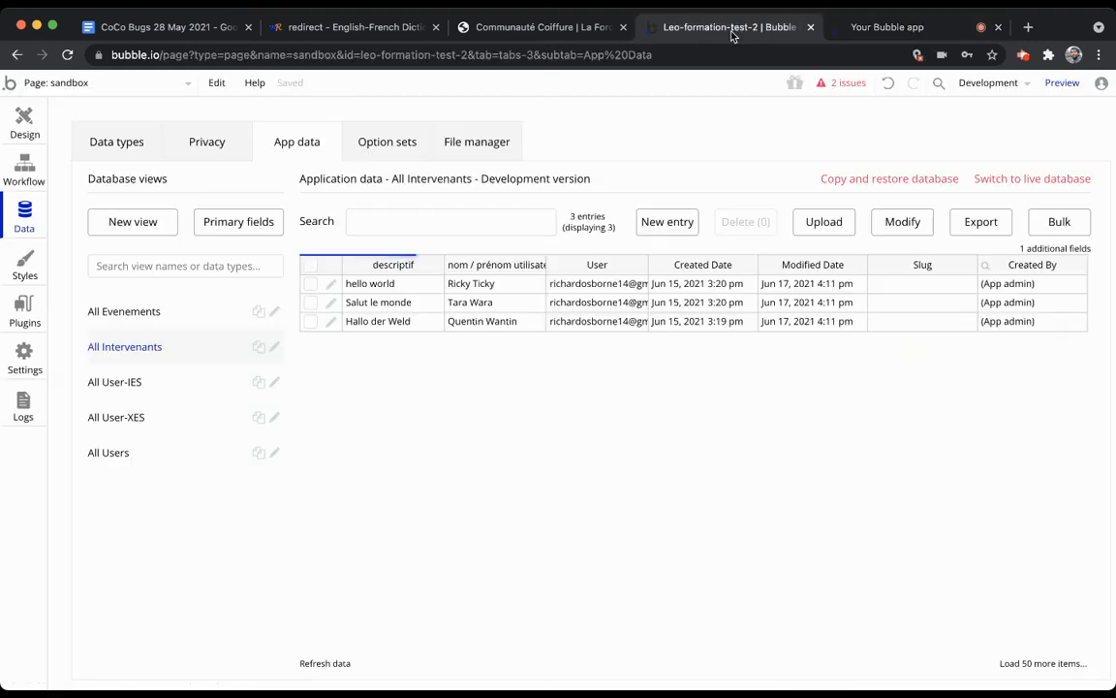
pyautogui.click(233, 142)
pyautogui.click(169, 303)
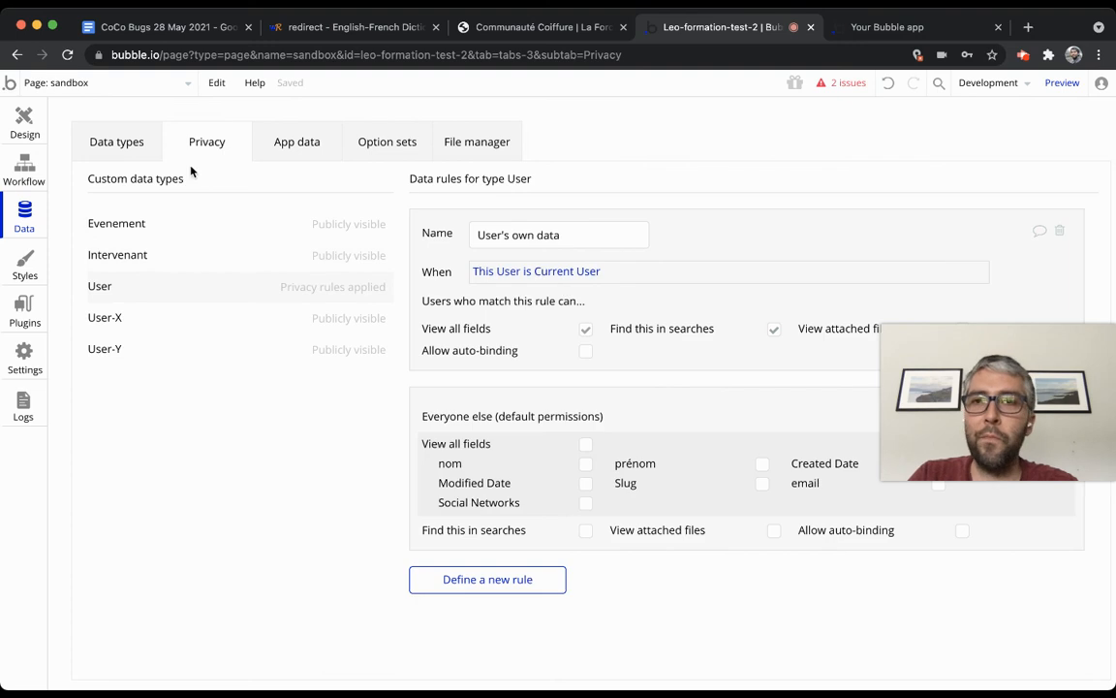
# Run the sandbox preview as the existing user from All Users and close the extra preview page.
pyautogui.click(281, 153)
pyautogui.click(145, 447)
pyautogui.click(374, 286)
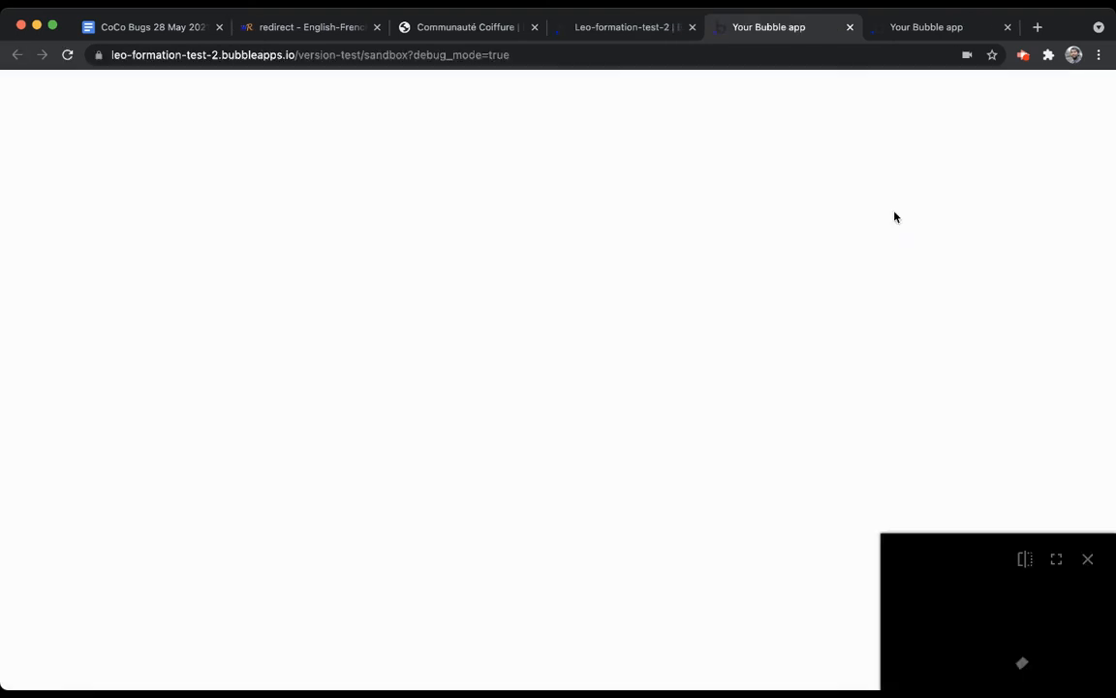
pyautogui.click(1008, 27)
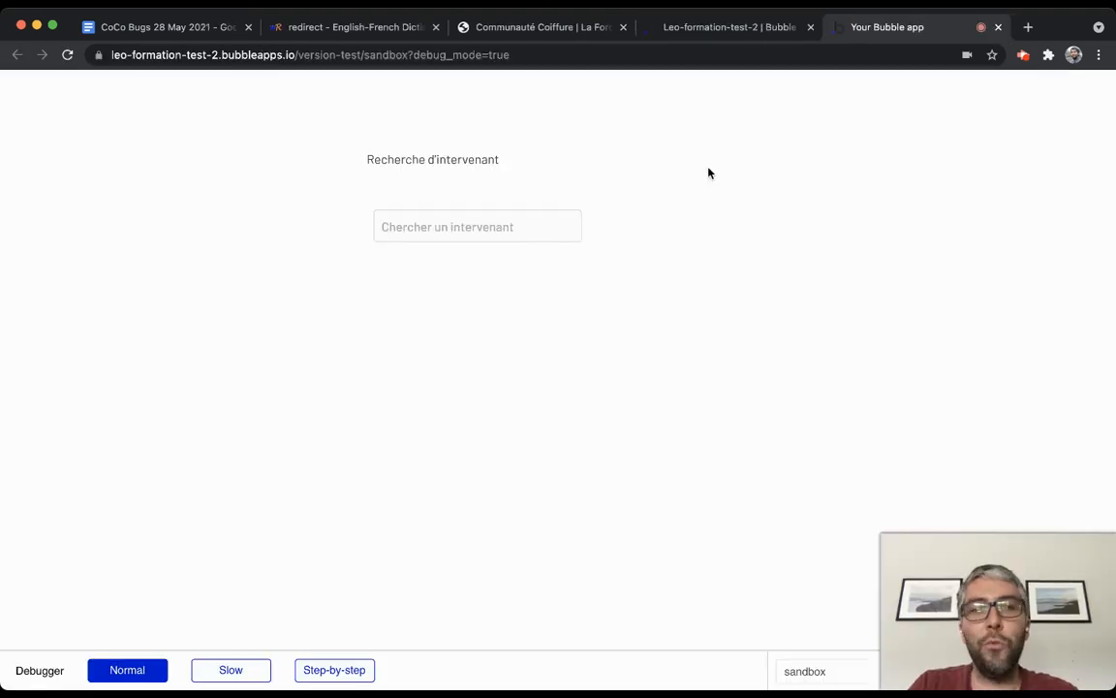
# Search the preview for the intervenant by partial first name while running as the user.
pyautogui.click(466, 232)
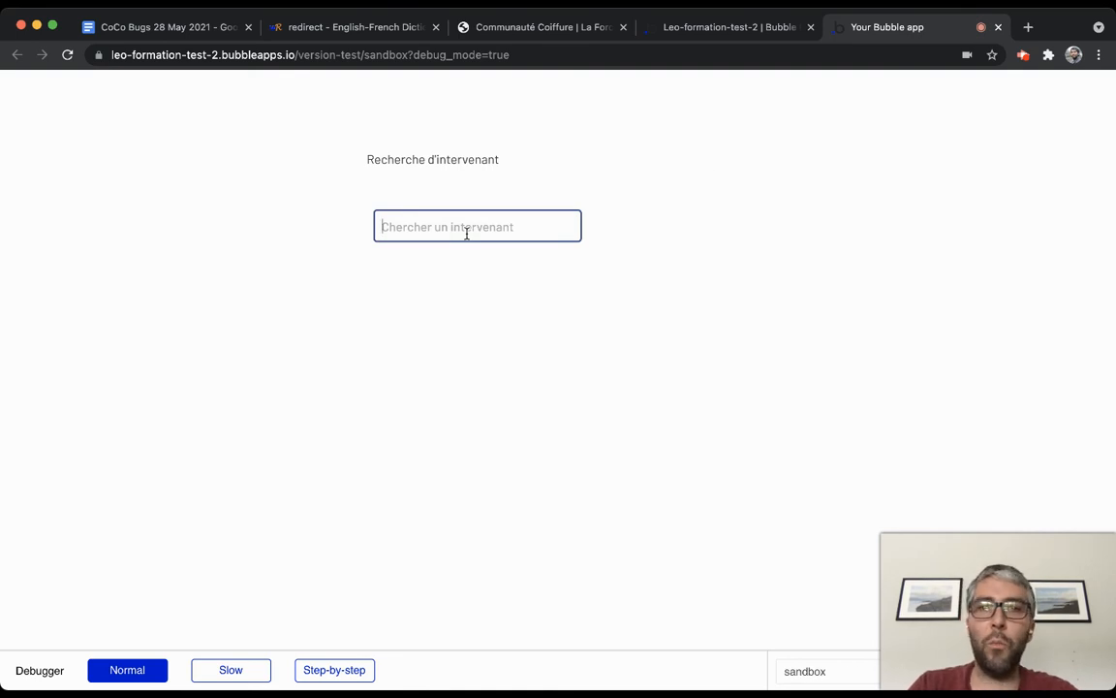
pyautogui.write('rick')
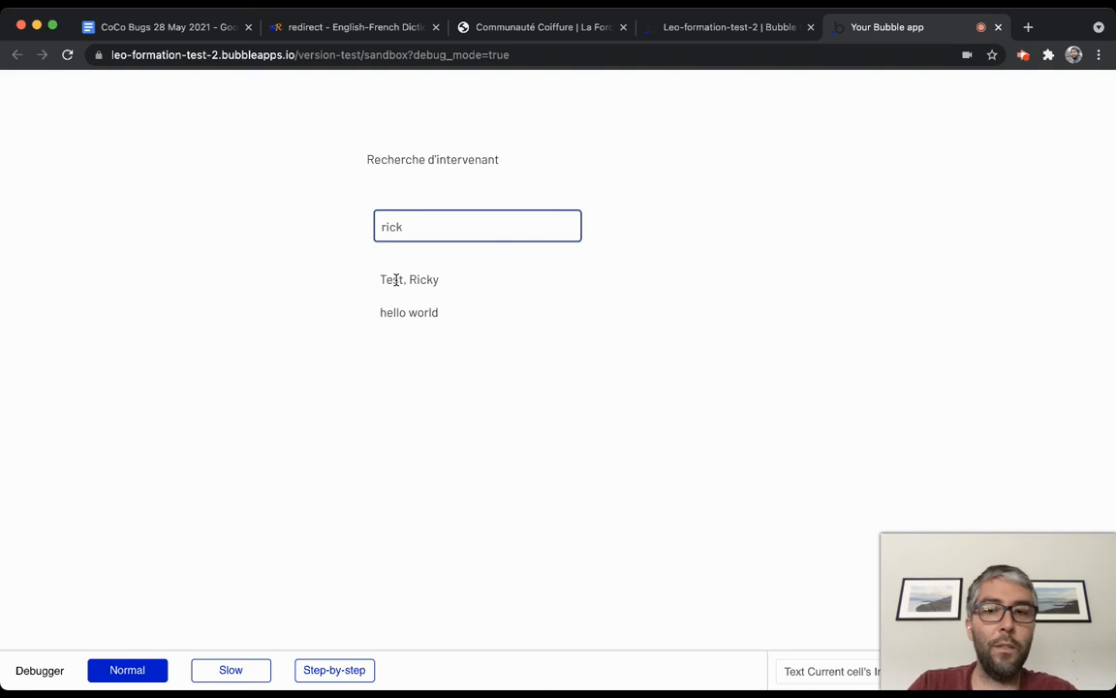
pyautogui.tripleClick(958, 429)
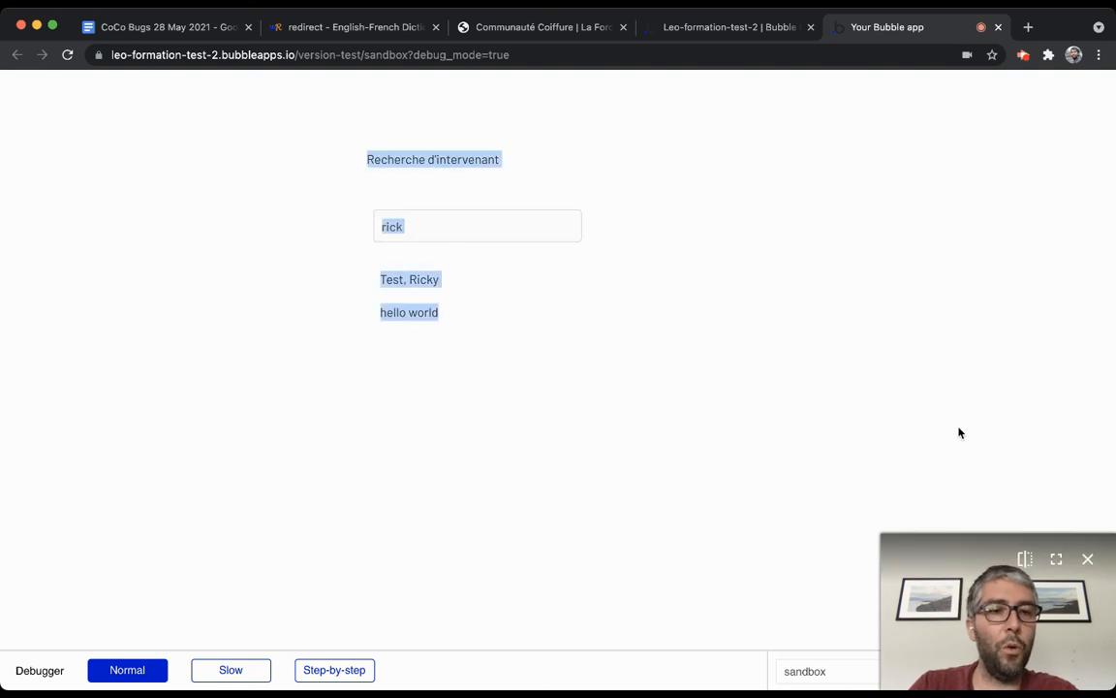
pyautogui.click(536, 401)
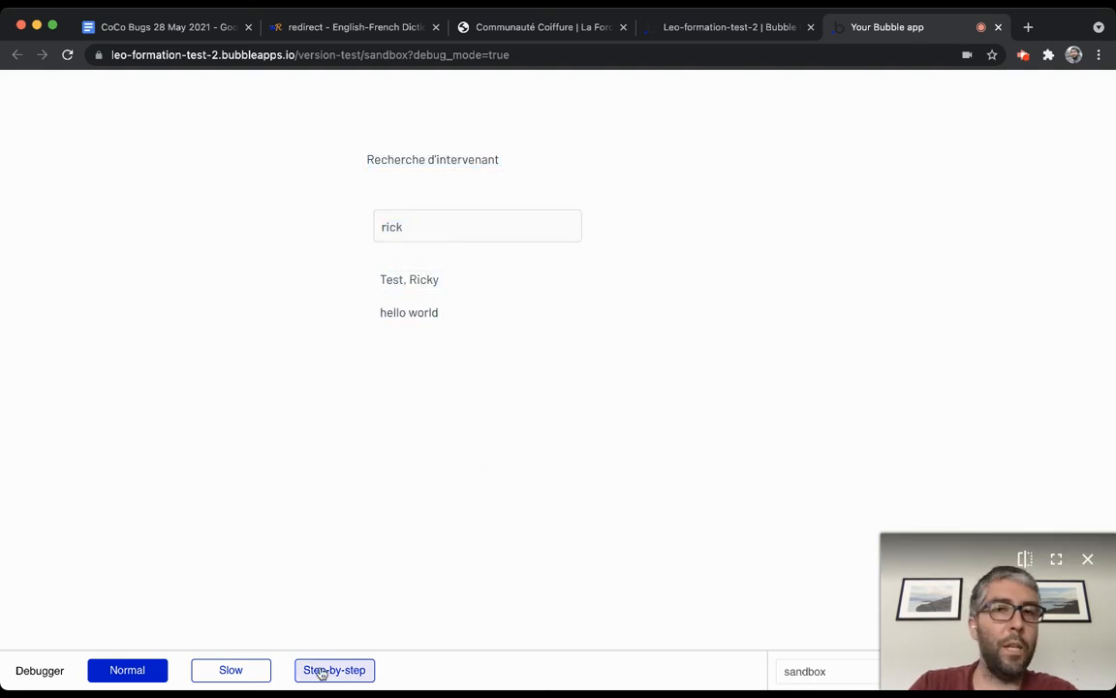
# Test the fuzzy search on the intervenant descriptions with "hallo" and "sal".
pyautogui.doubleClick(431, 225)
pyautogui.write('hallo')
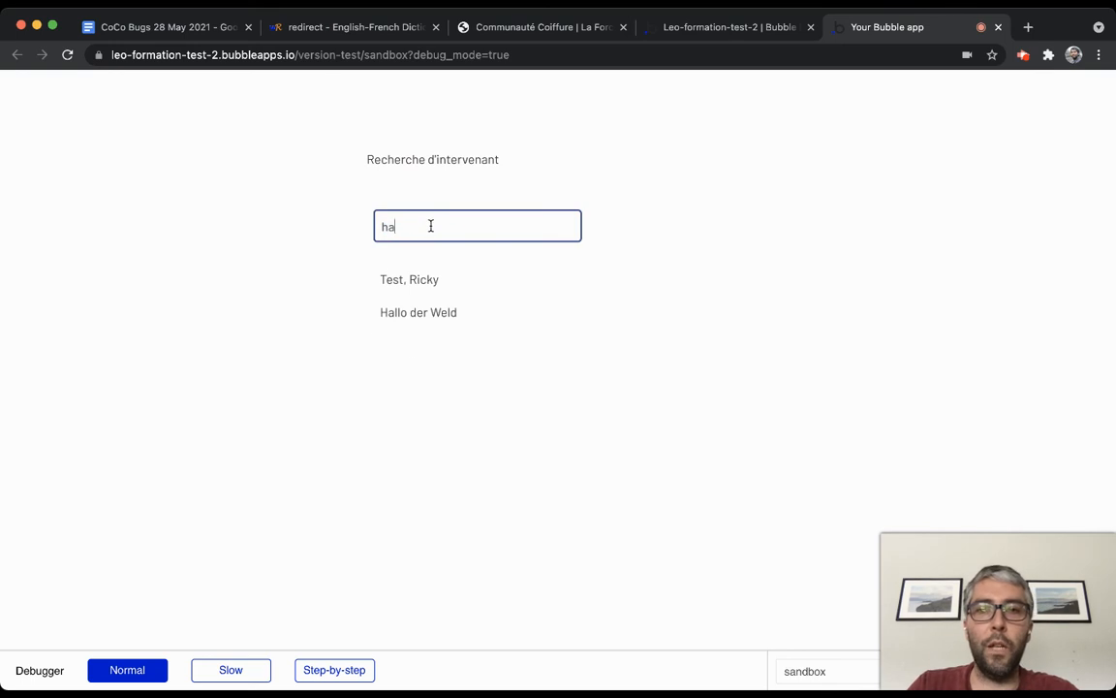
pyautogui.click(435, 230)
pyautogui.press('BackSpace')
pyautogui.press('BackSpace')
pyautogui.press('BackSpace')
pyautogui.press('BackSpace')
pyautogui.press('BackSpace')
pyautogui.write('sa')
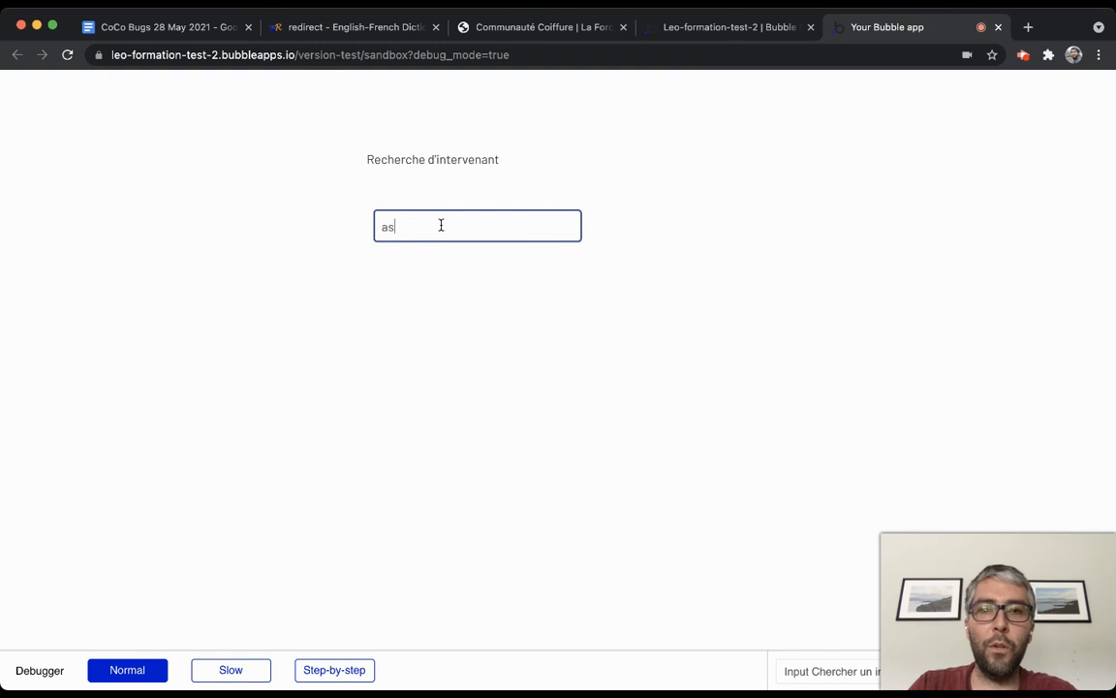
pyautogui.press('BackSpace')
pyautogui.press('BackSpace')
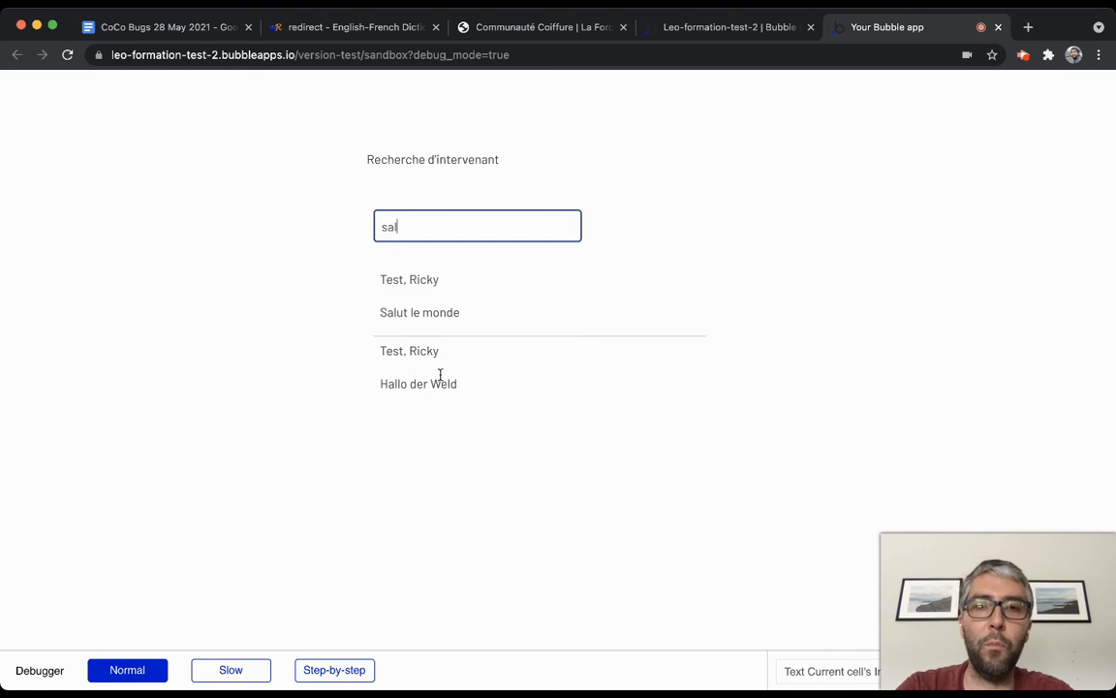
# Clear the search box and repeat the partial first-name search, deleting and retyping the term.
pyautogui.doubleClick(426, 227)
pyautogui.press('BackSpace')
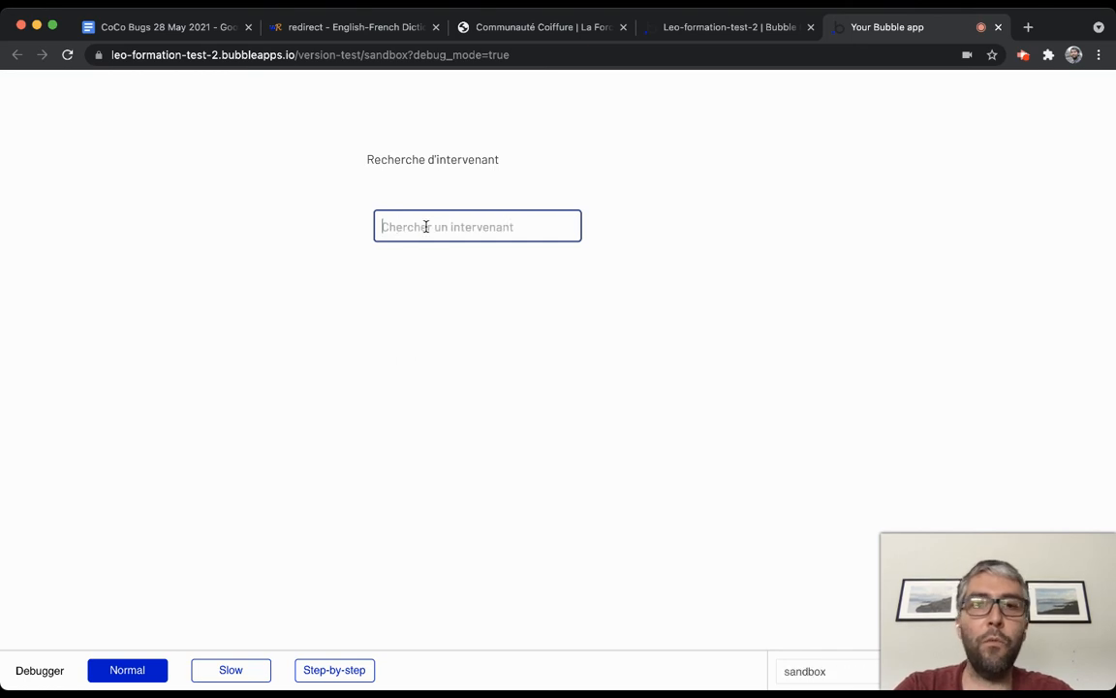
pyautogui.write('rick')
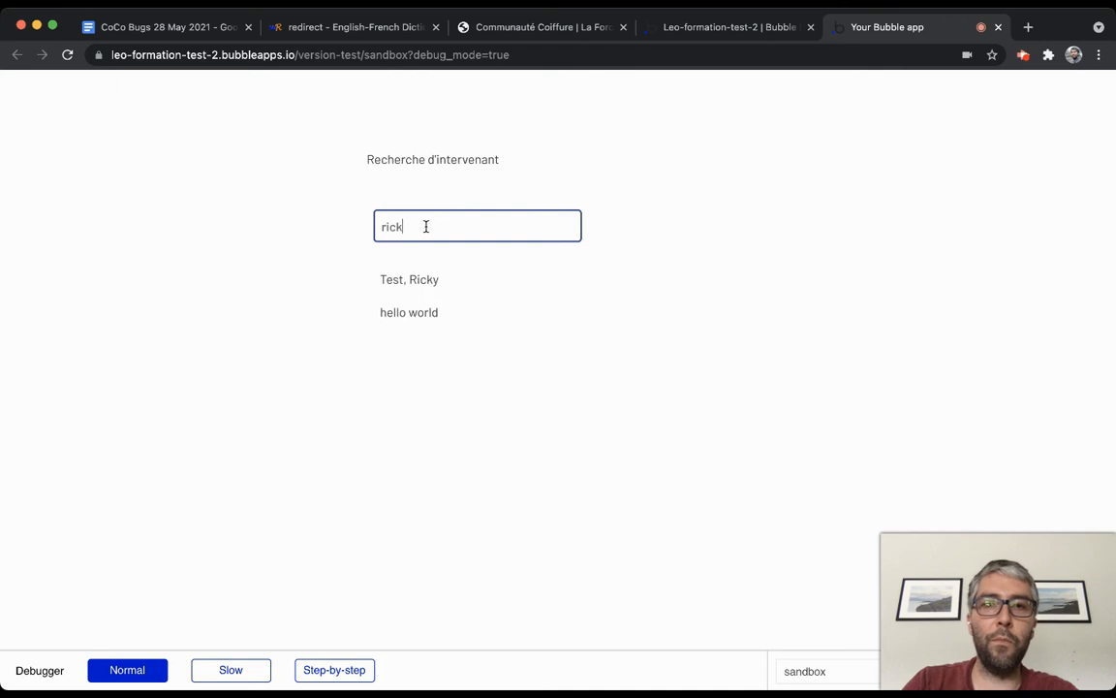
pyautogui.press('BackSpace')
pyautogui.press('BackSpace')
pyautogui.press('BackSpace')
pyautogui.write('rick')
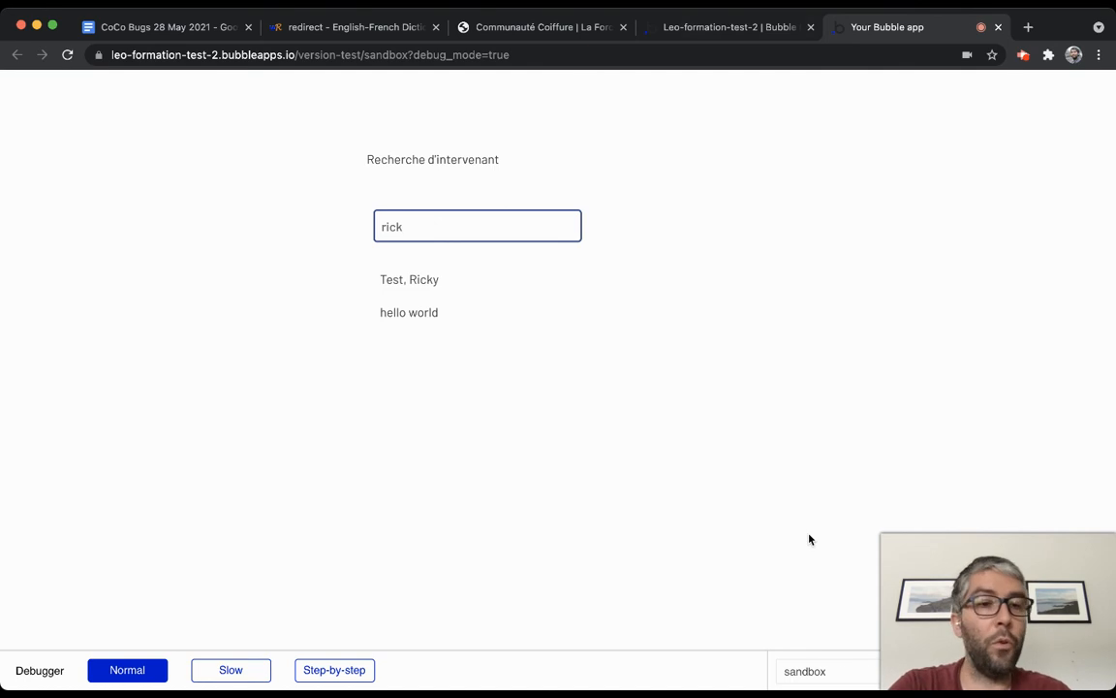
pyautogui.click(1018, 610)
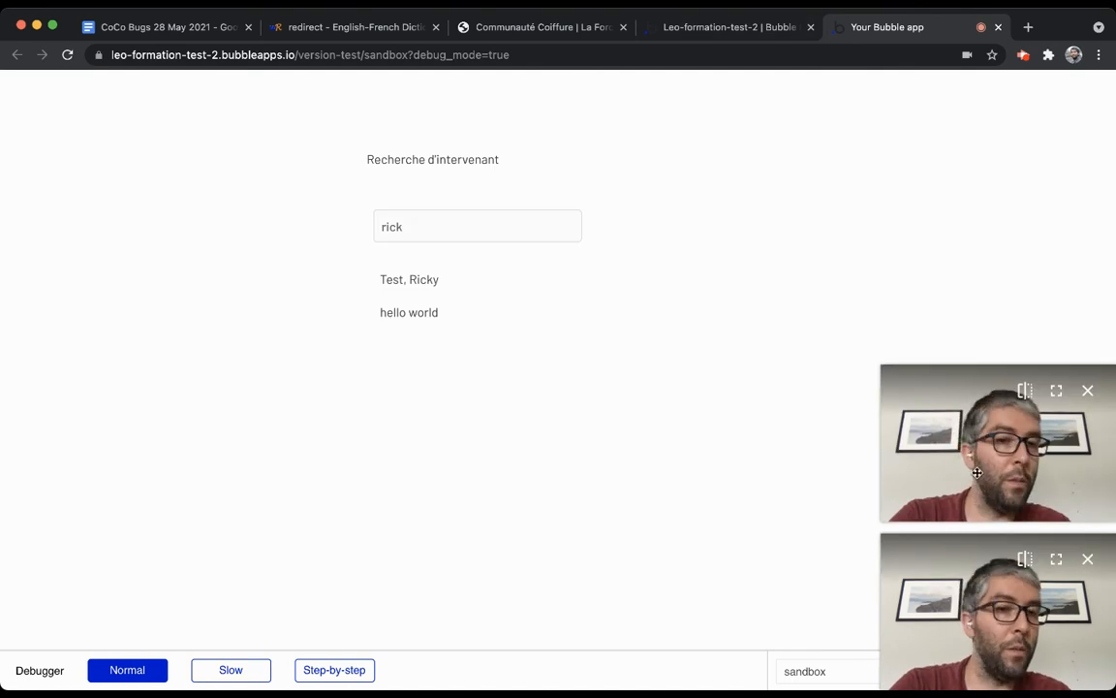